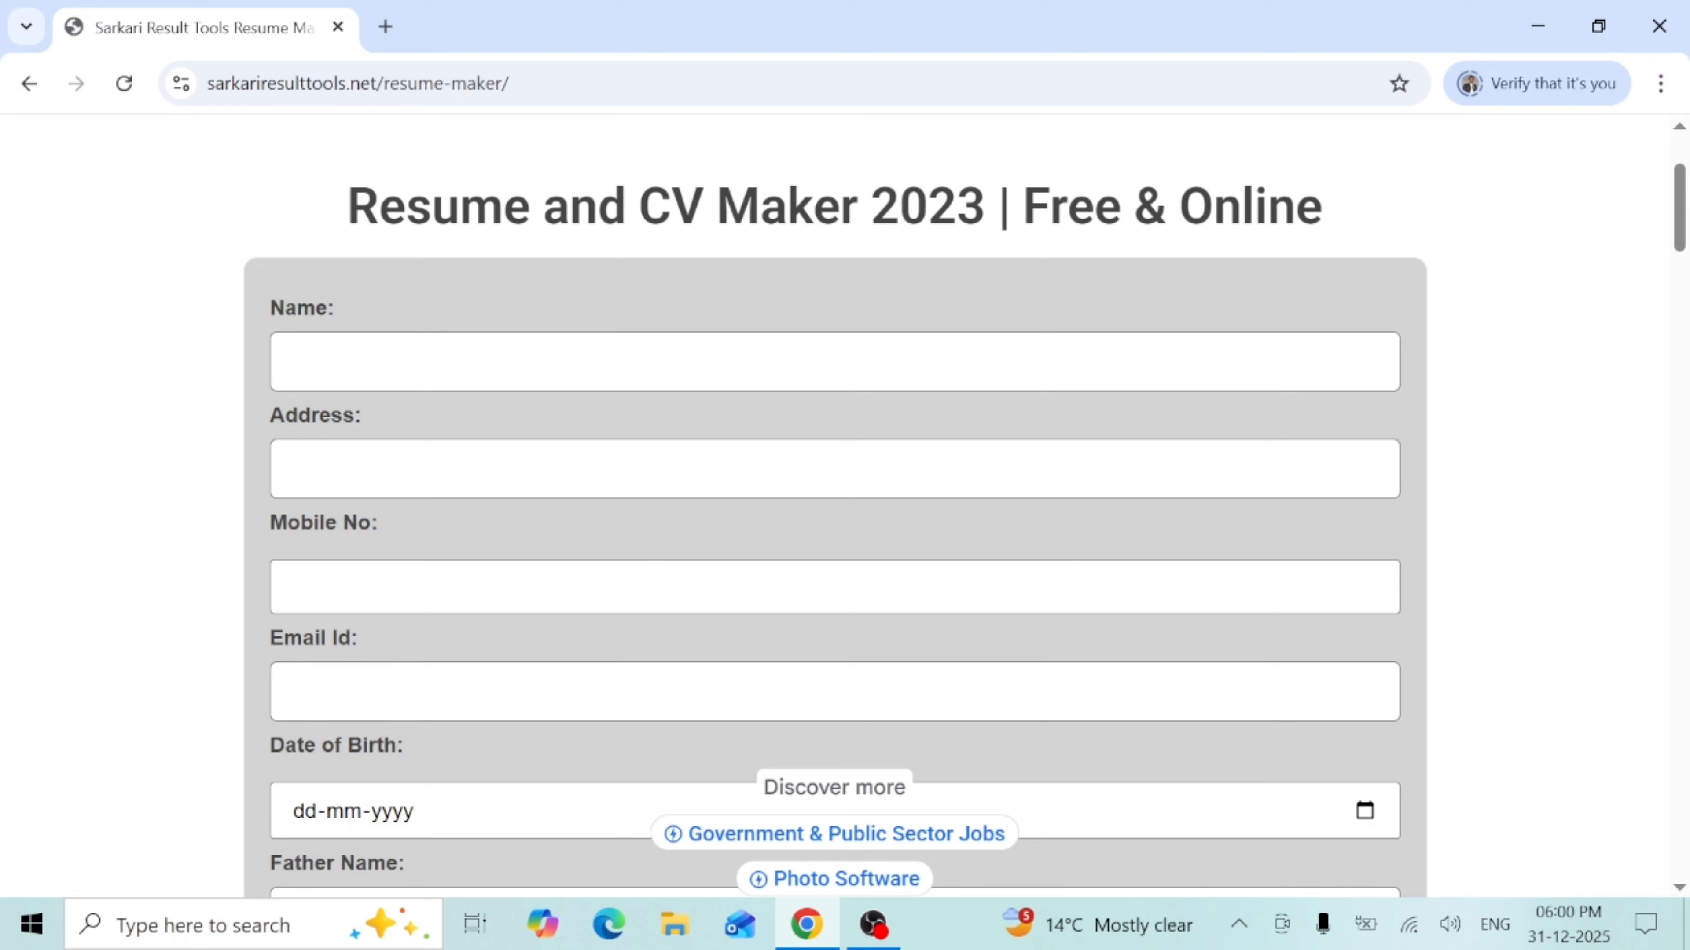
- Enter the applicant's name and postal address in the Name and Address fields
{"action": "left_click", "coordinate": [284, 361]}
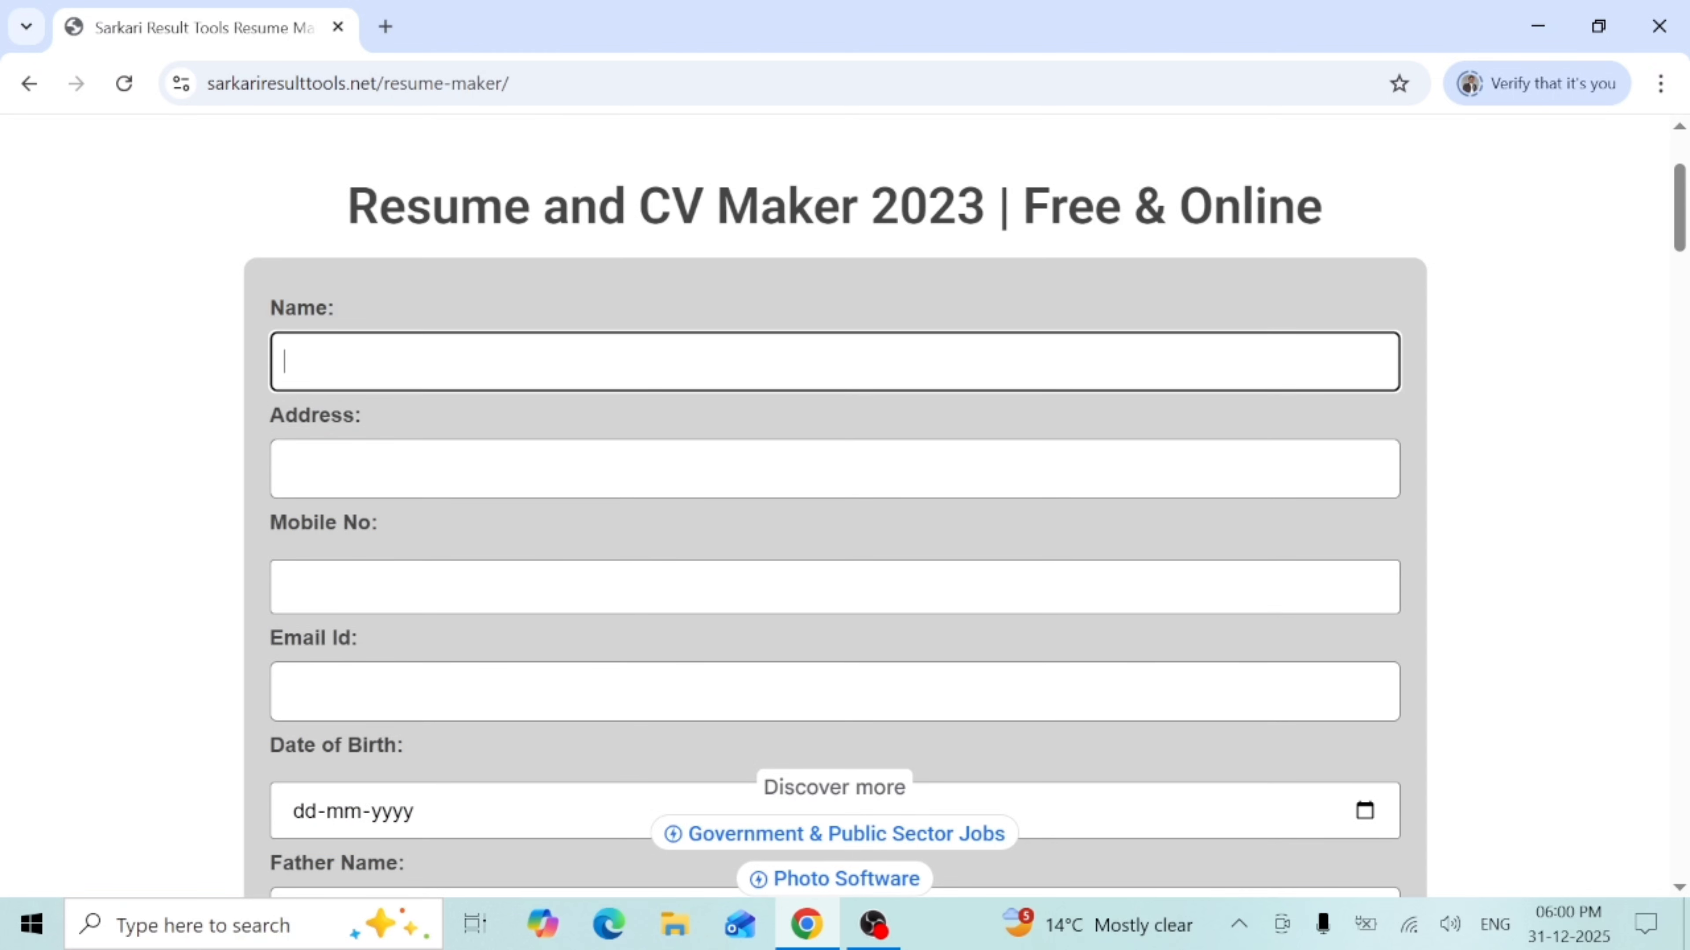
{"action": "key", "text": "Tab"}
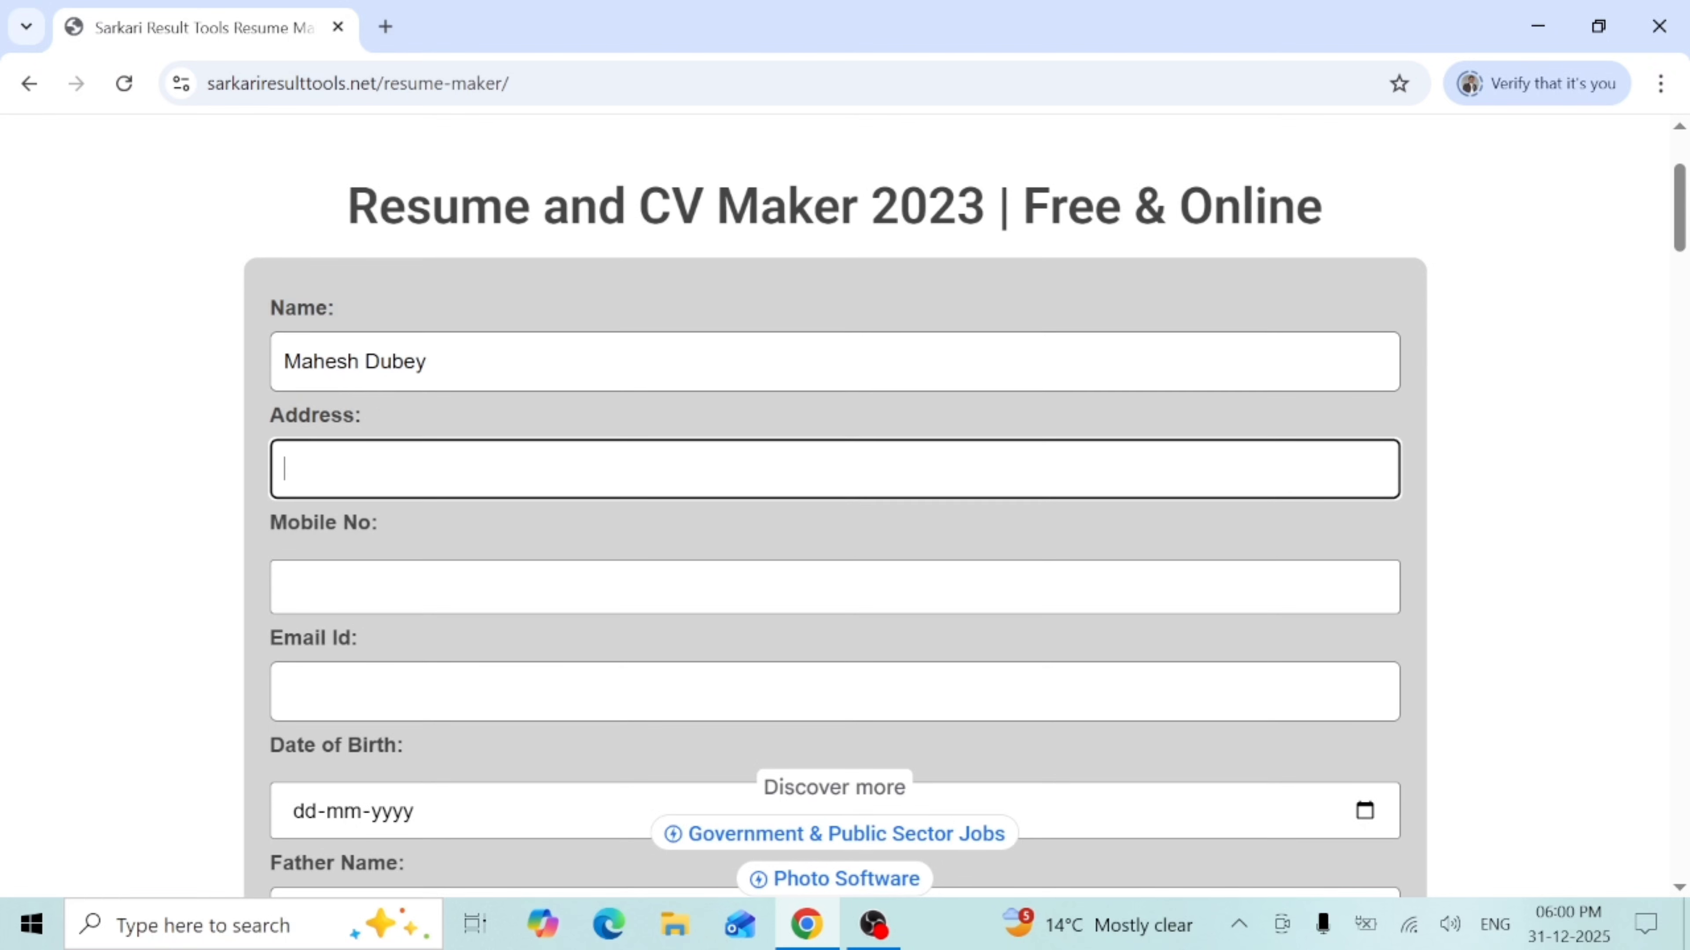
{"action": "type", "text": "Raniganj Prata"}
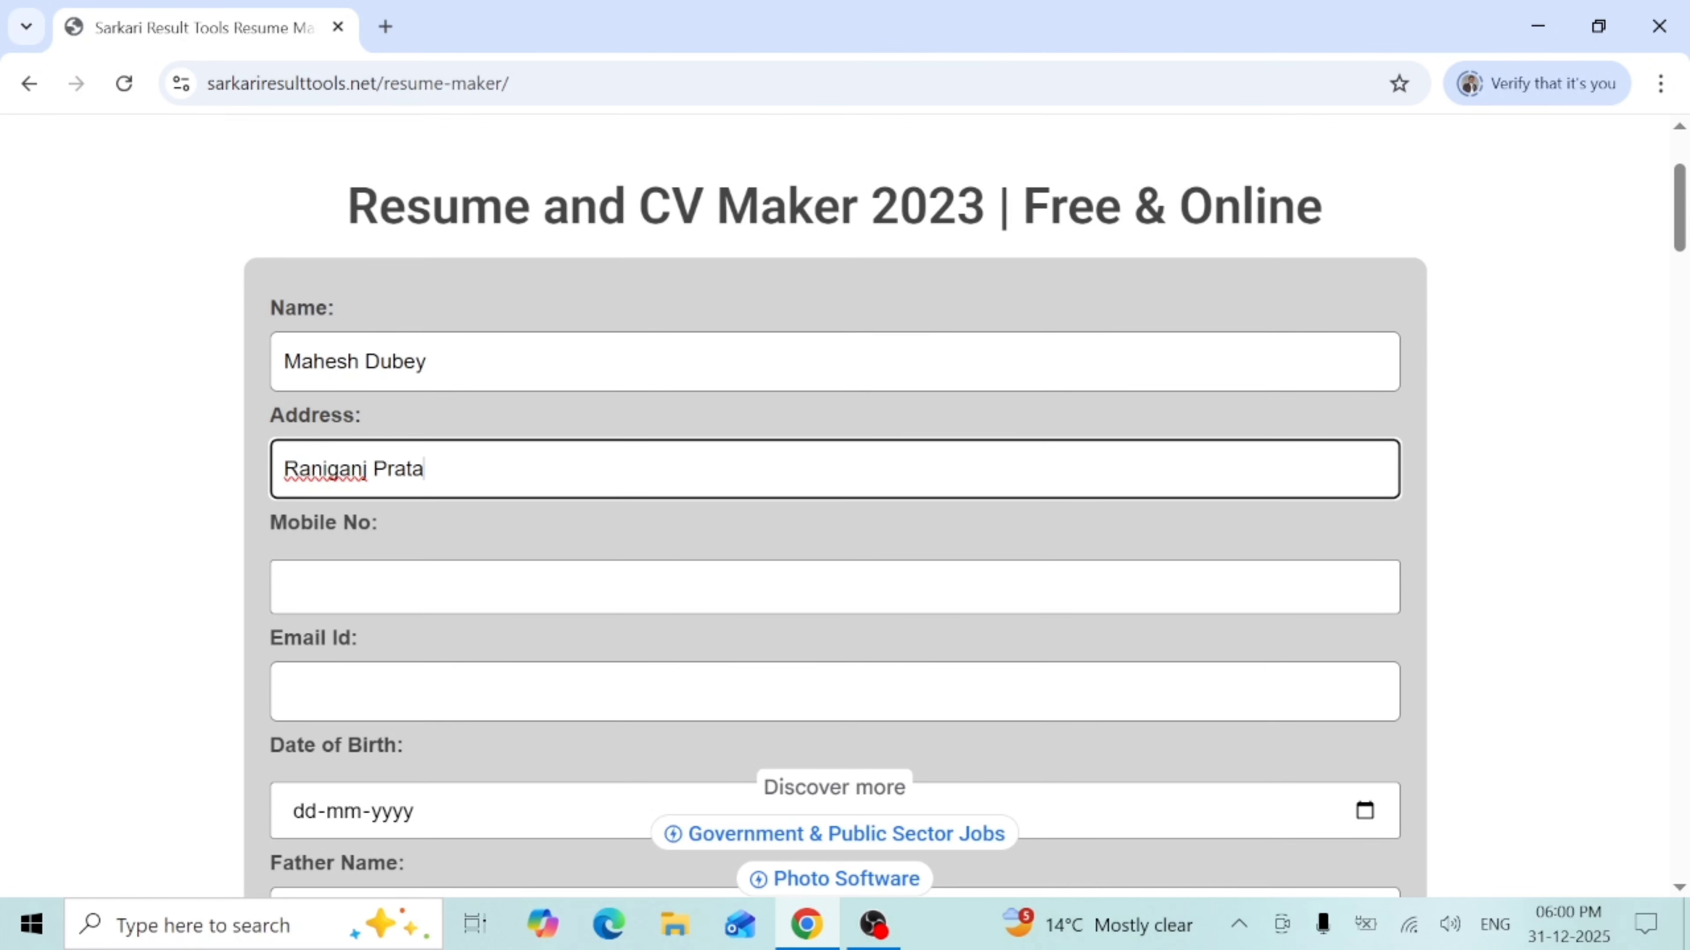
{"action": "type", "text": "pgarh UP"}
{"action": "key", "text": "Tab"}
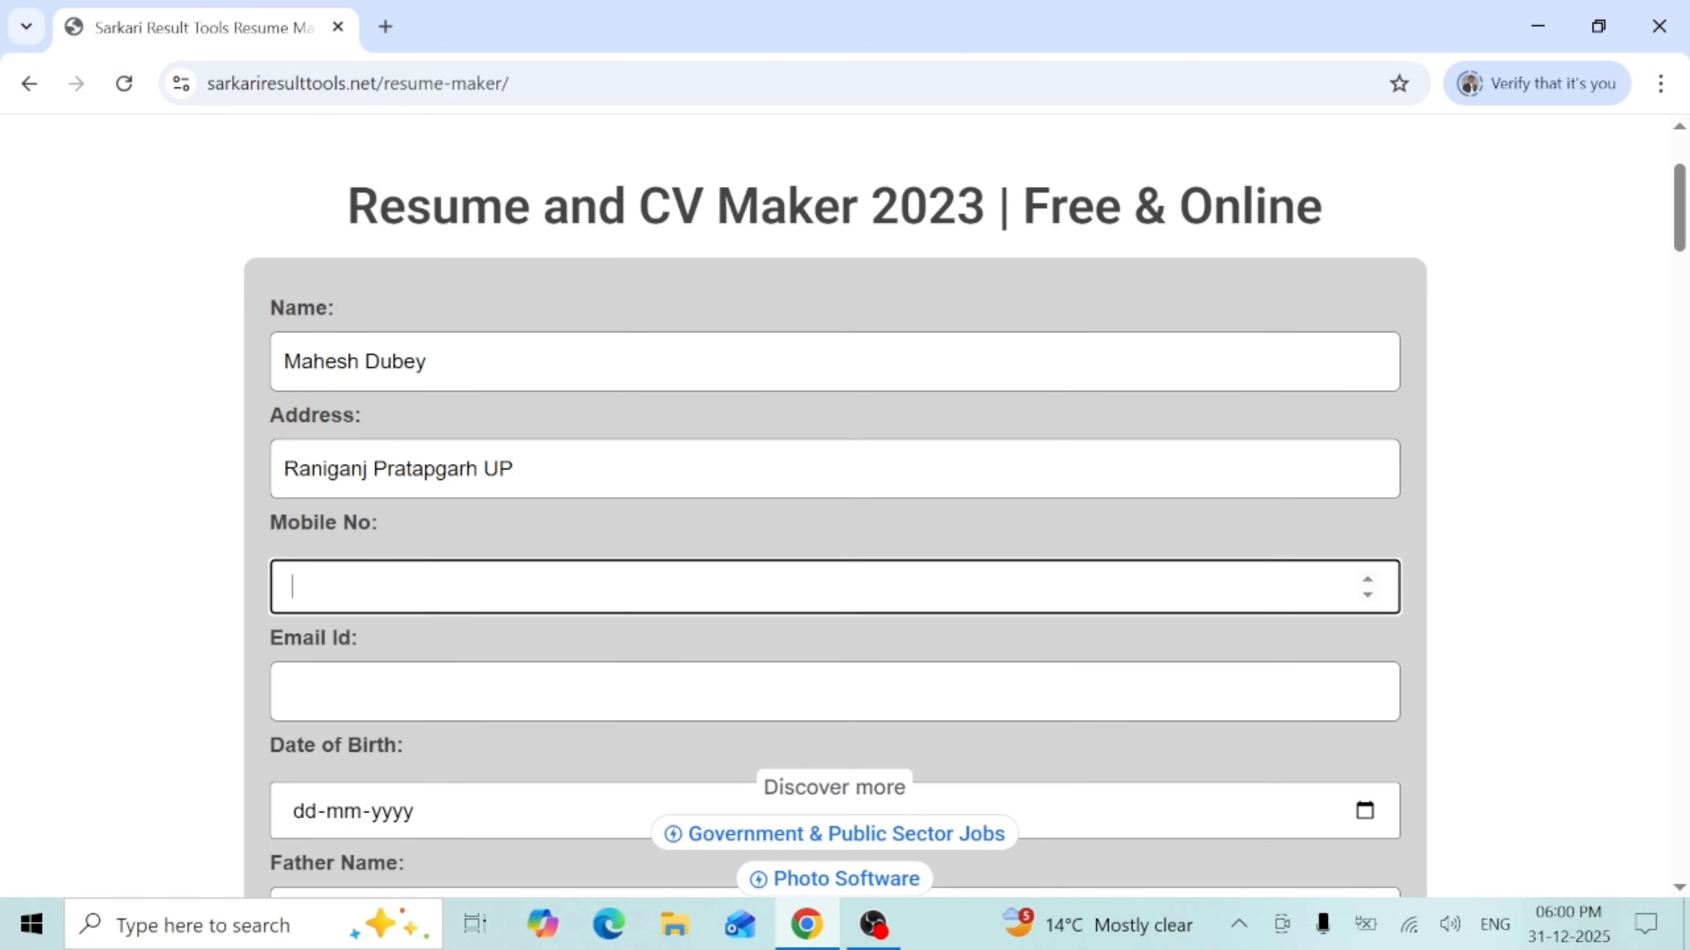
{"action": "left_click", "coordinate": [864, 468]}
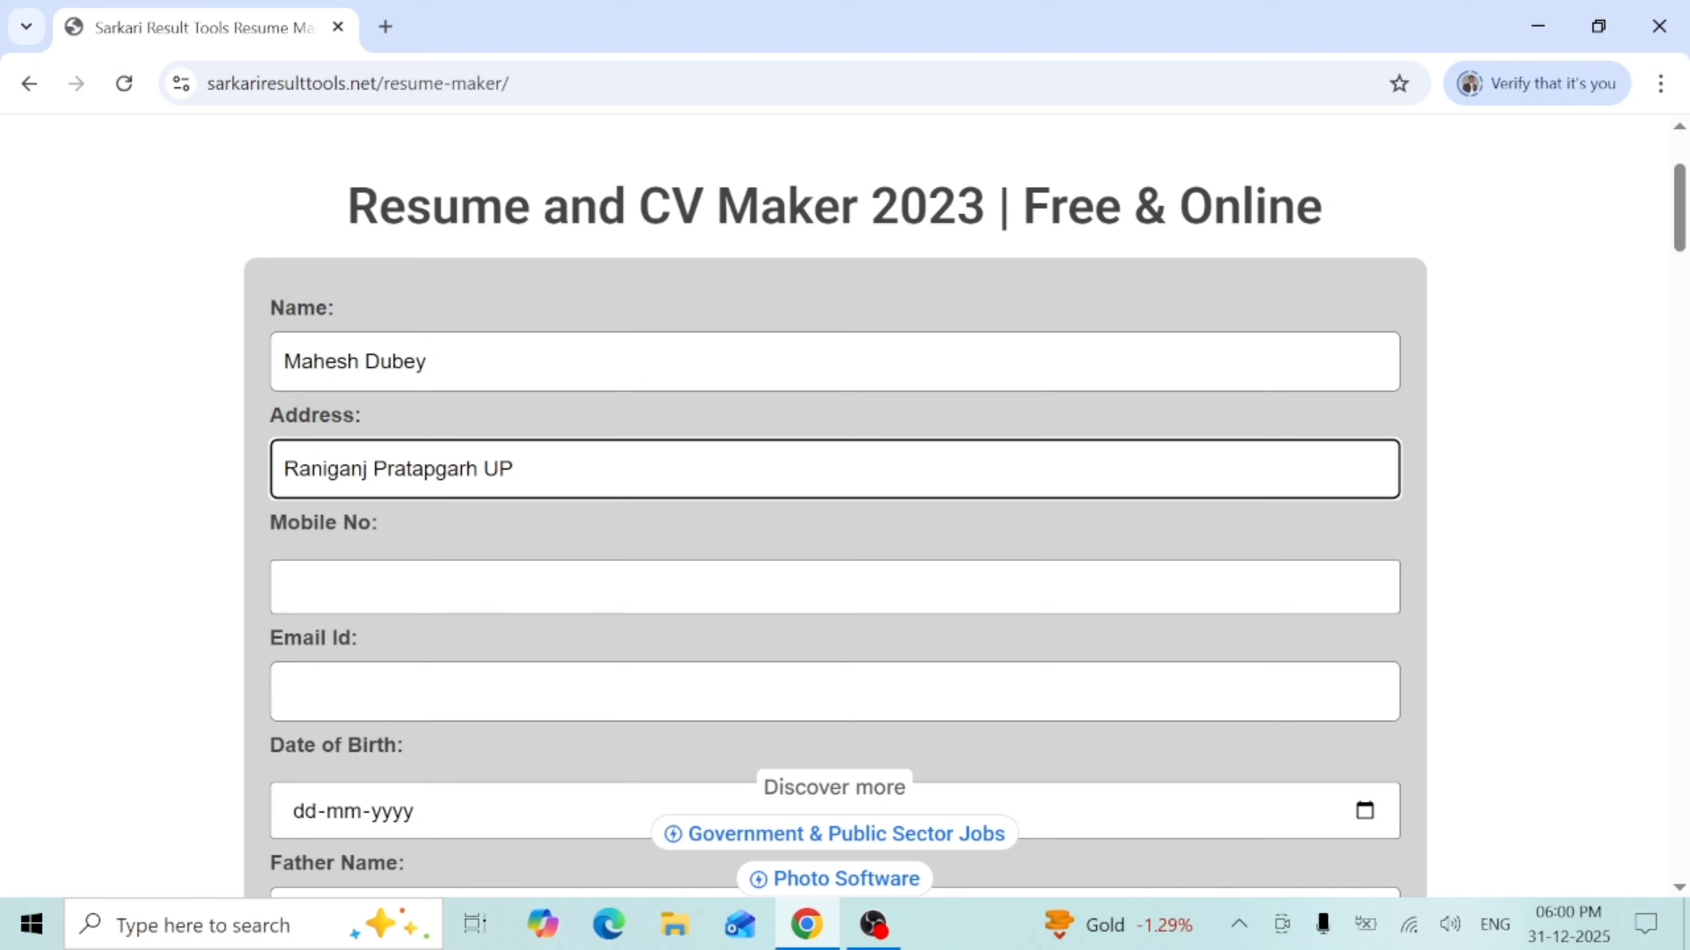
- Enter the applicant's mobile number and e-mail address
{"action": "left_click", "coordinate": [542, 579]}
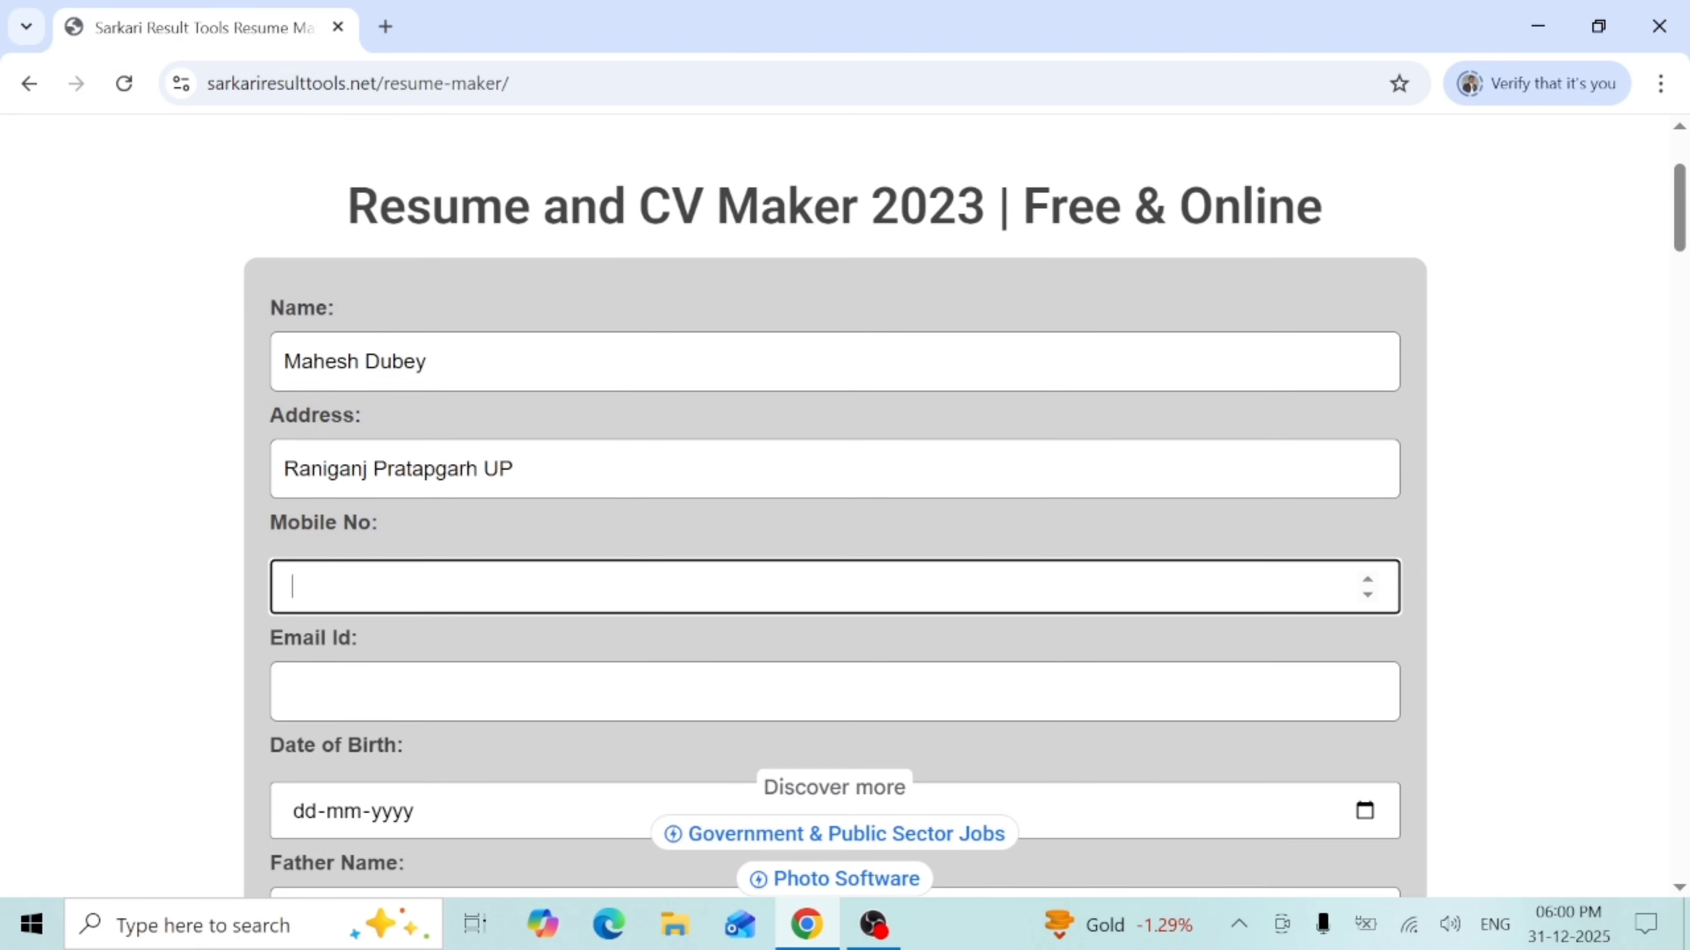
{"action": "type", "text": "9999999999"}
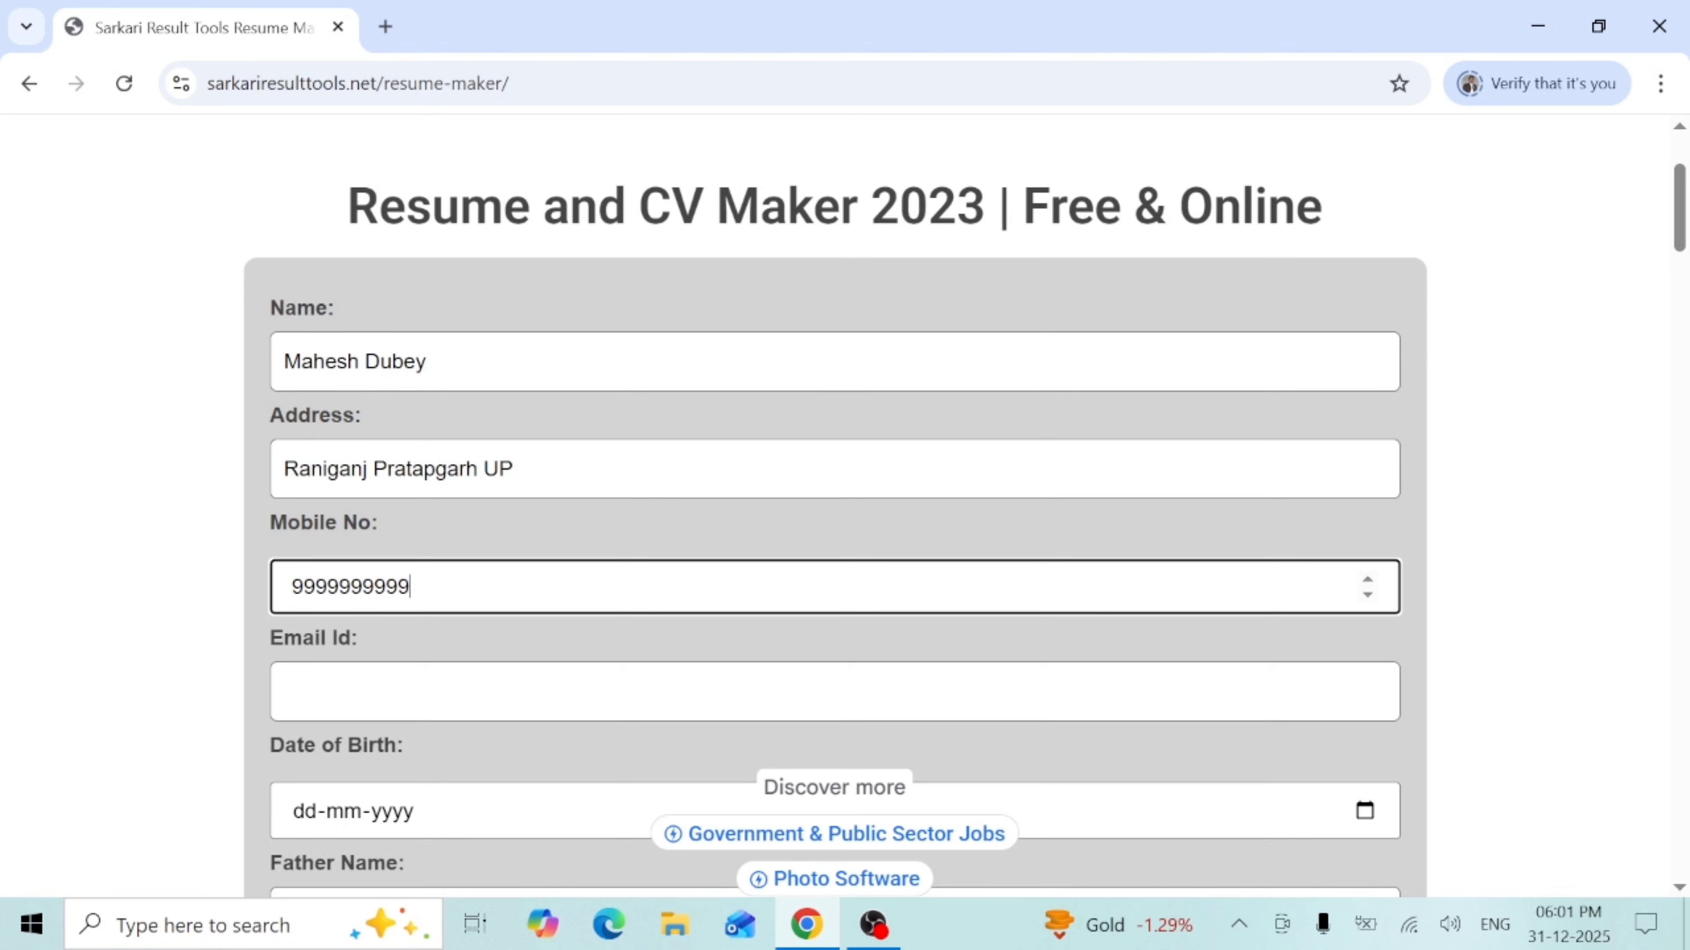
{"action": "key", "text": "Tab"}
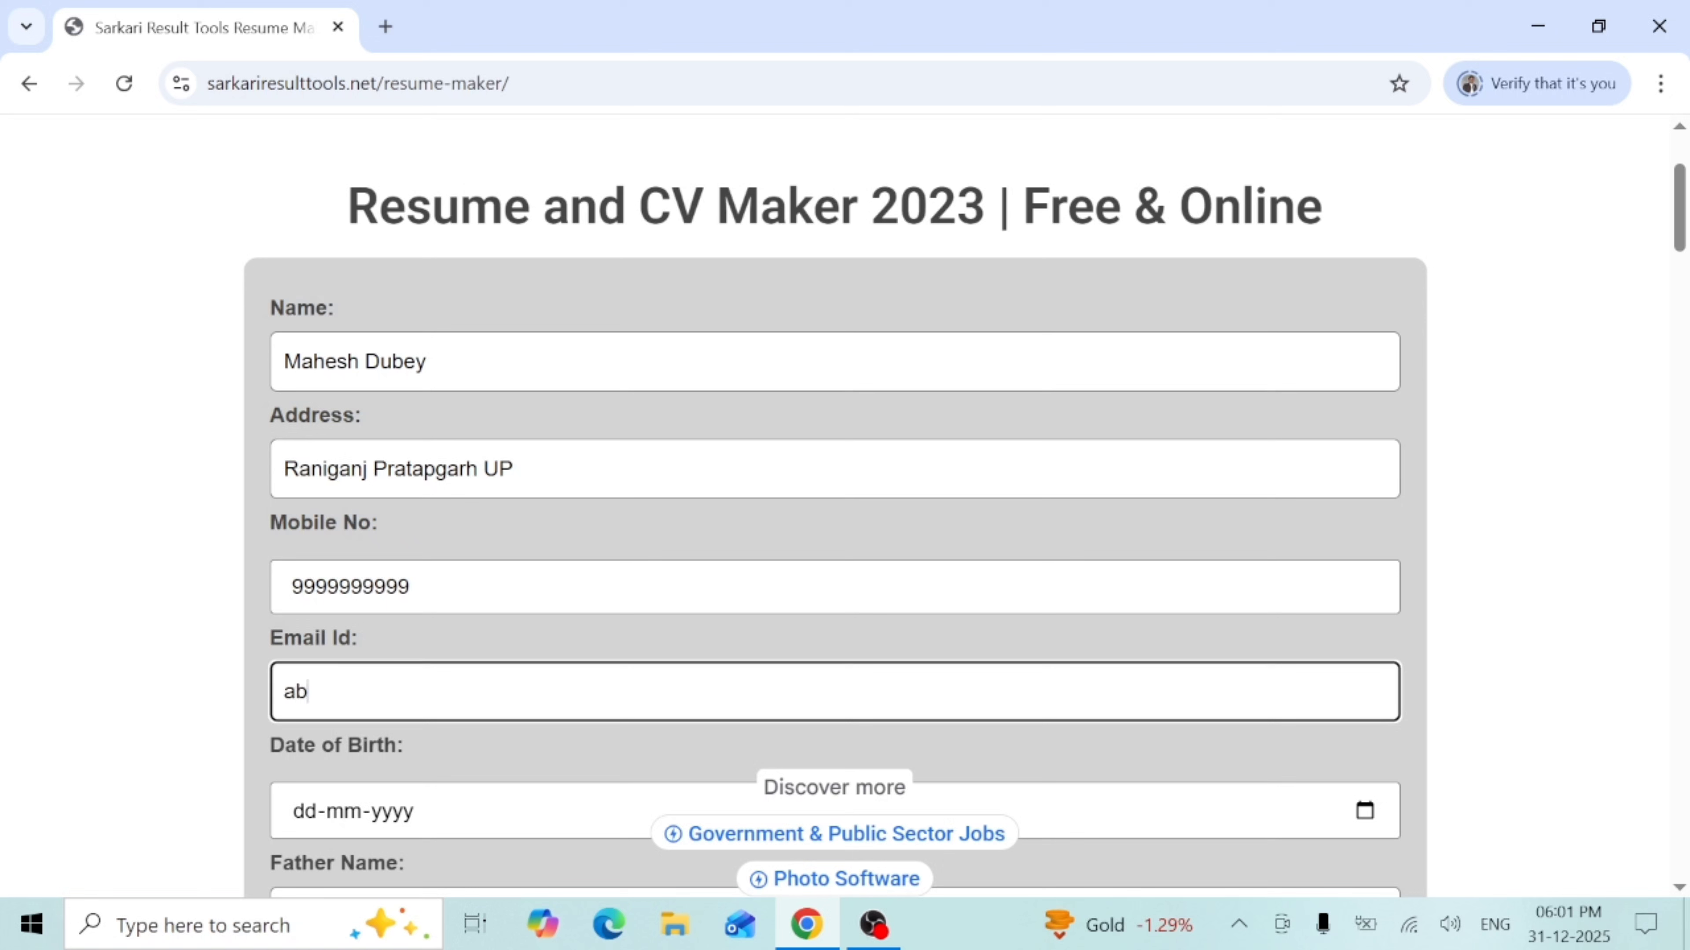
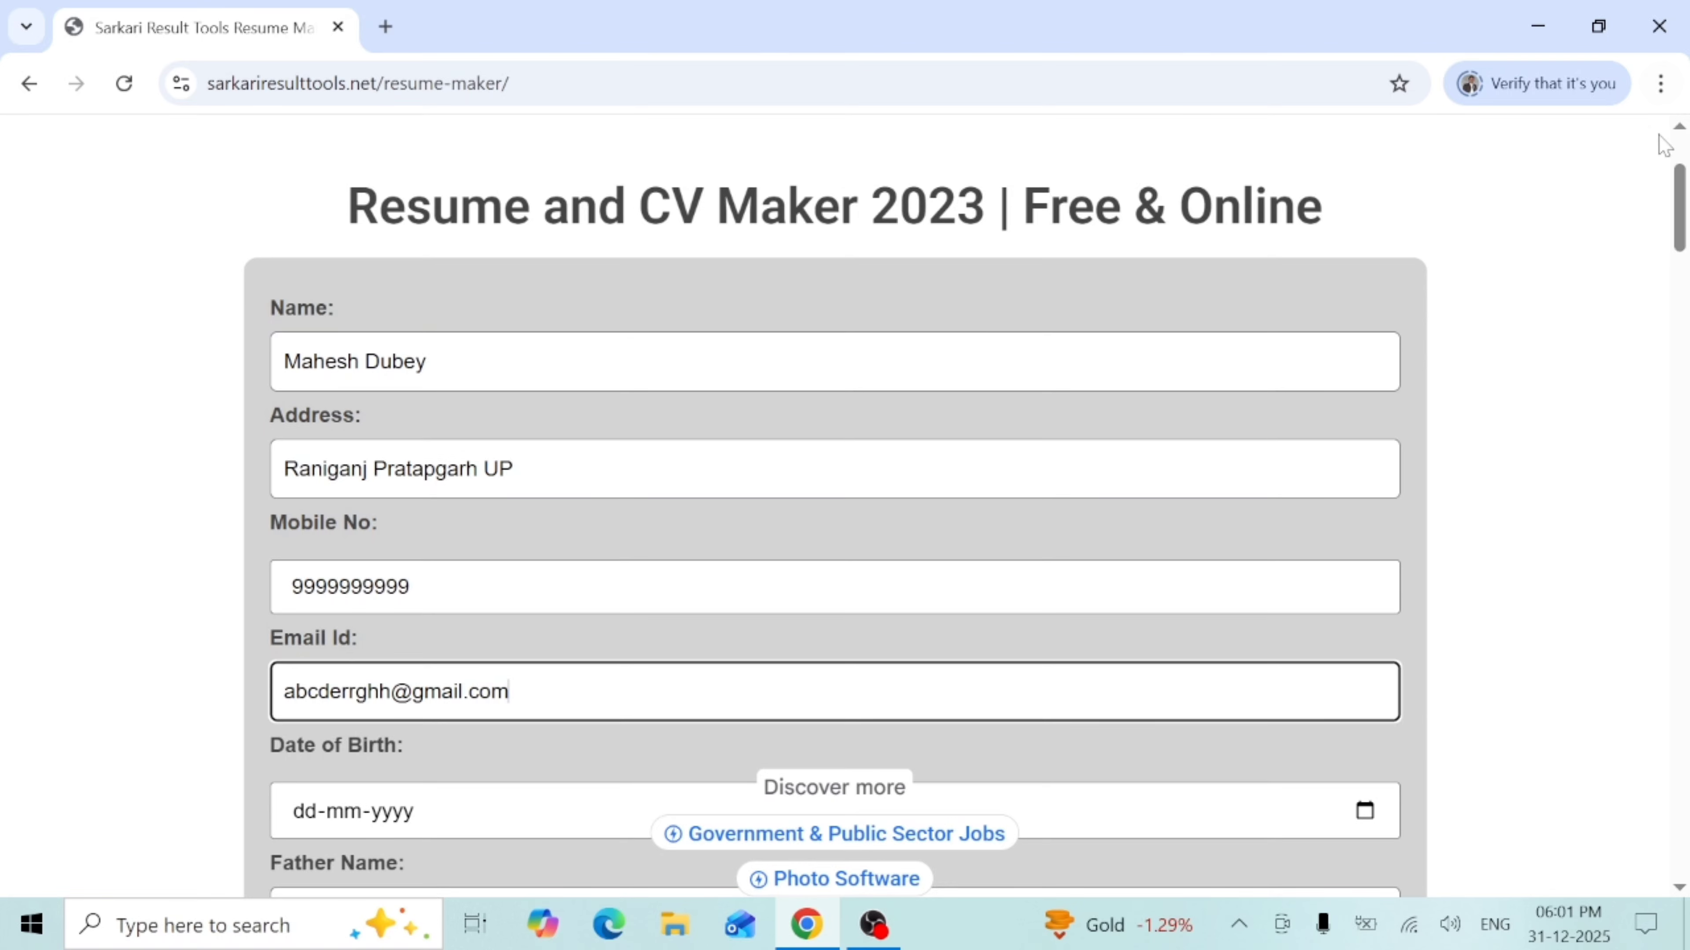
- Pick January 1, 2009 in the Date of Birth calendar picker
{"action": "left_click_drag", "start_coordinate": [1681, 205], "coordinate": [1681, 266]}
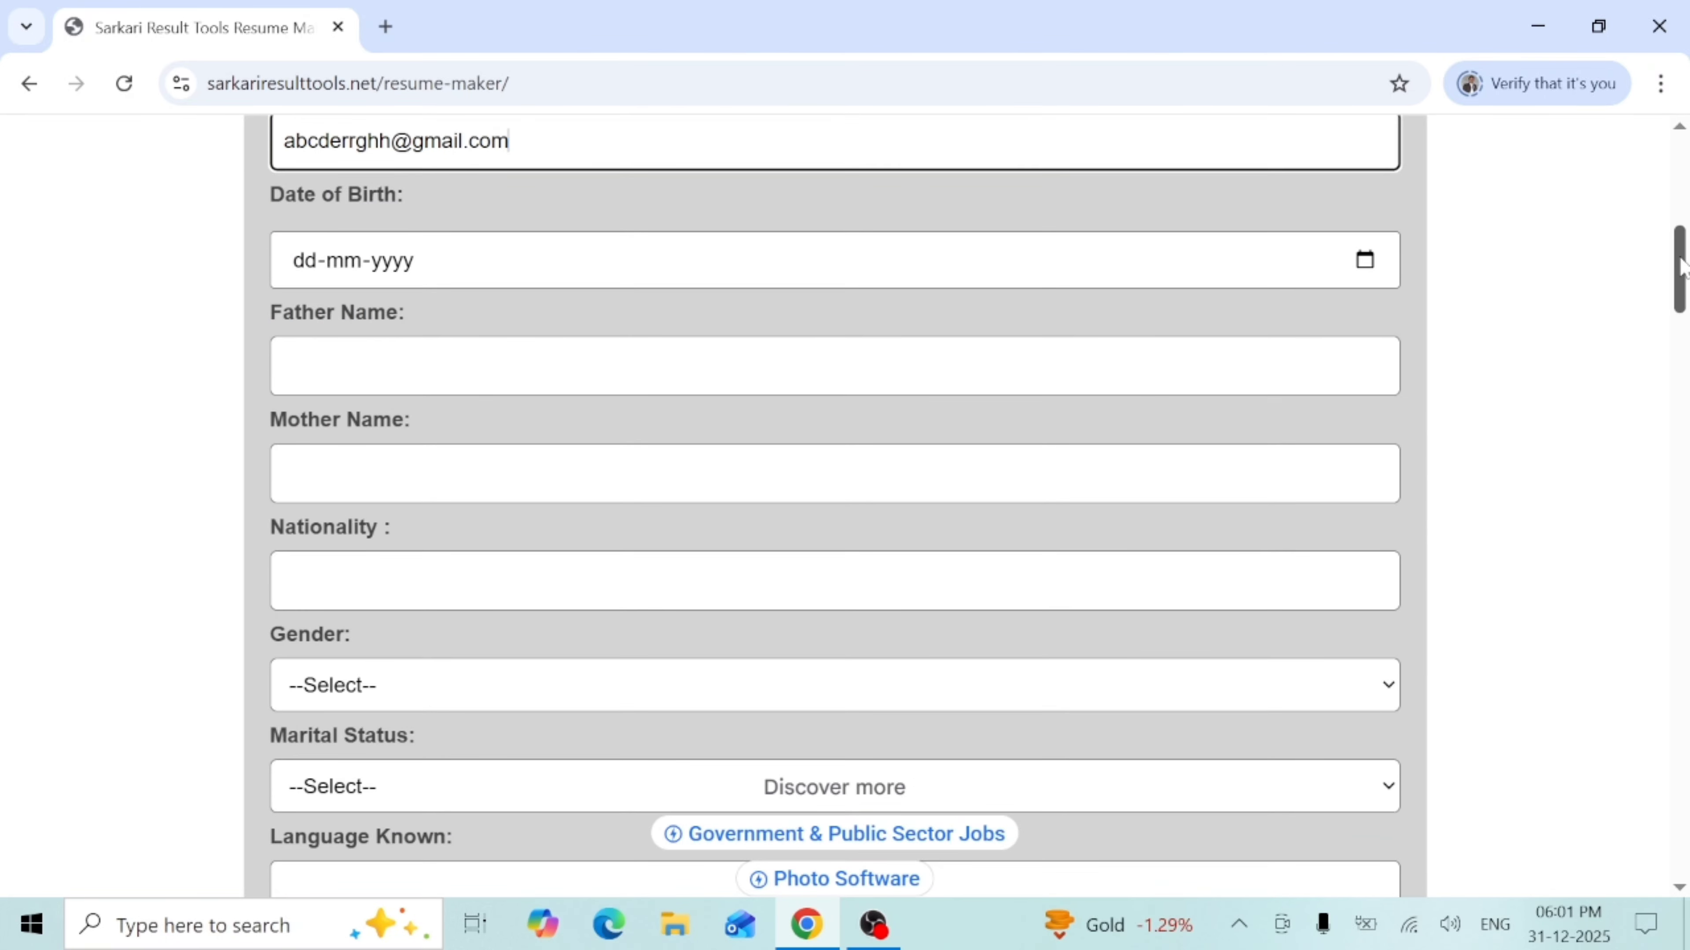
{"action": "left_click", "coordinate": [1373, 255]}
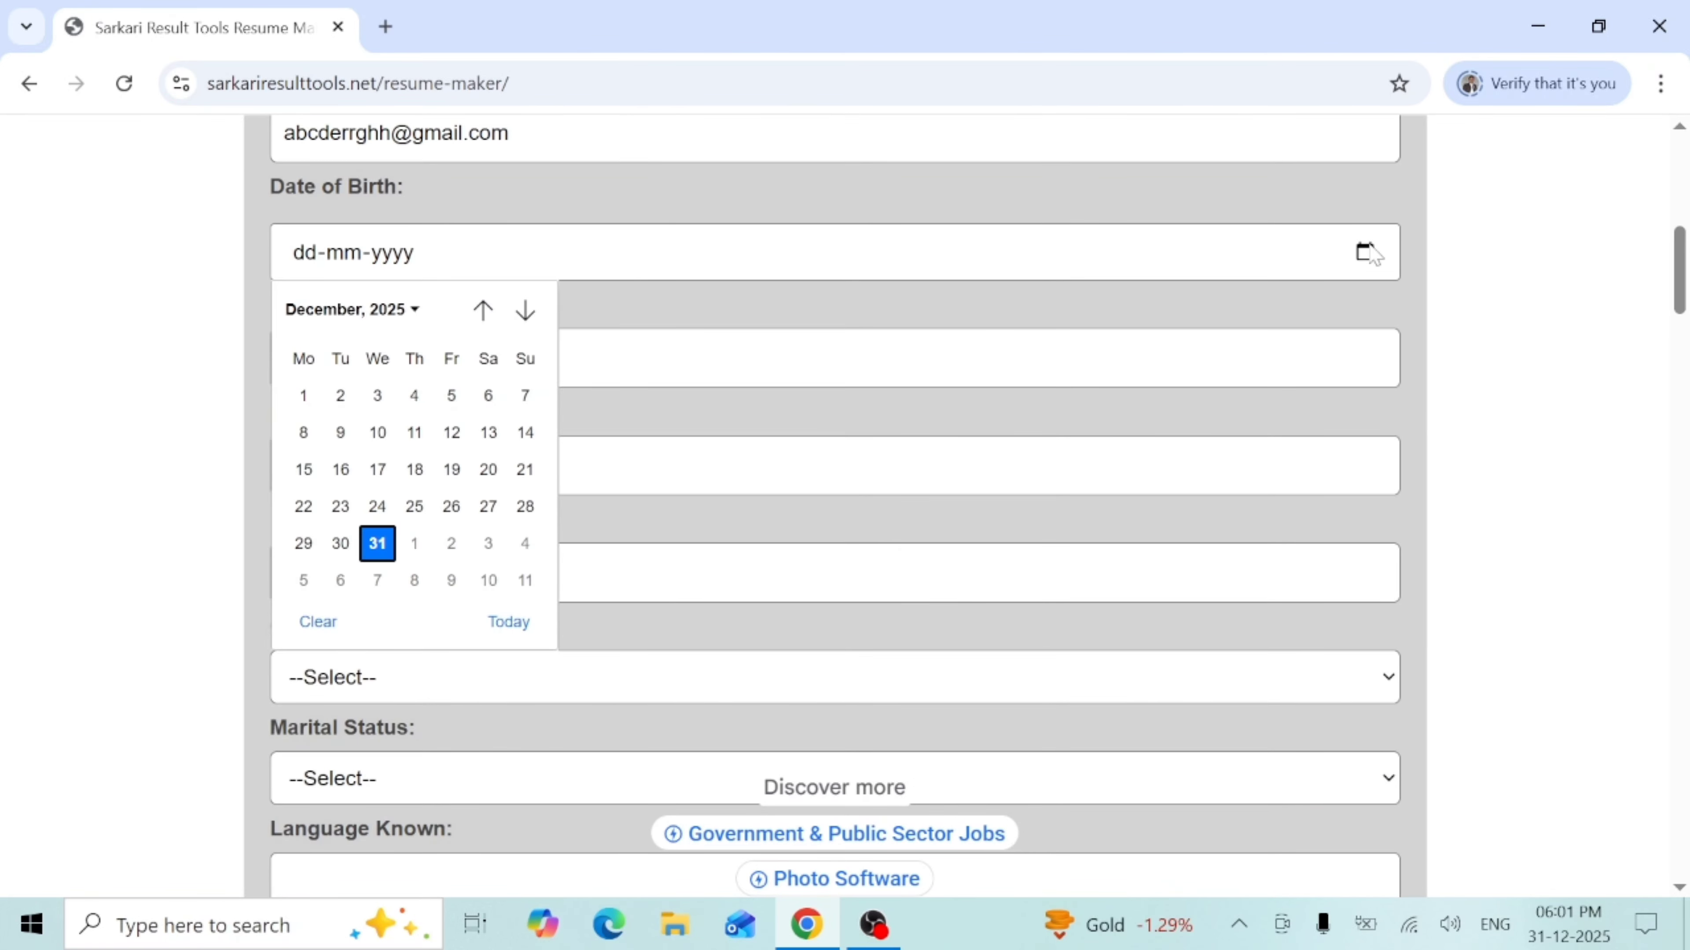
{"action": "left_click", "coordinate": [378, 311]}
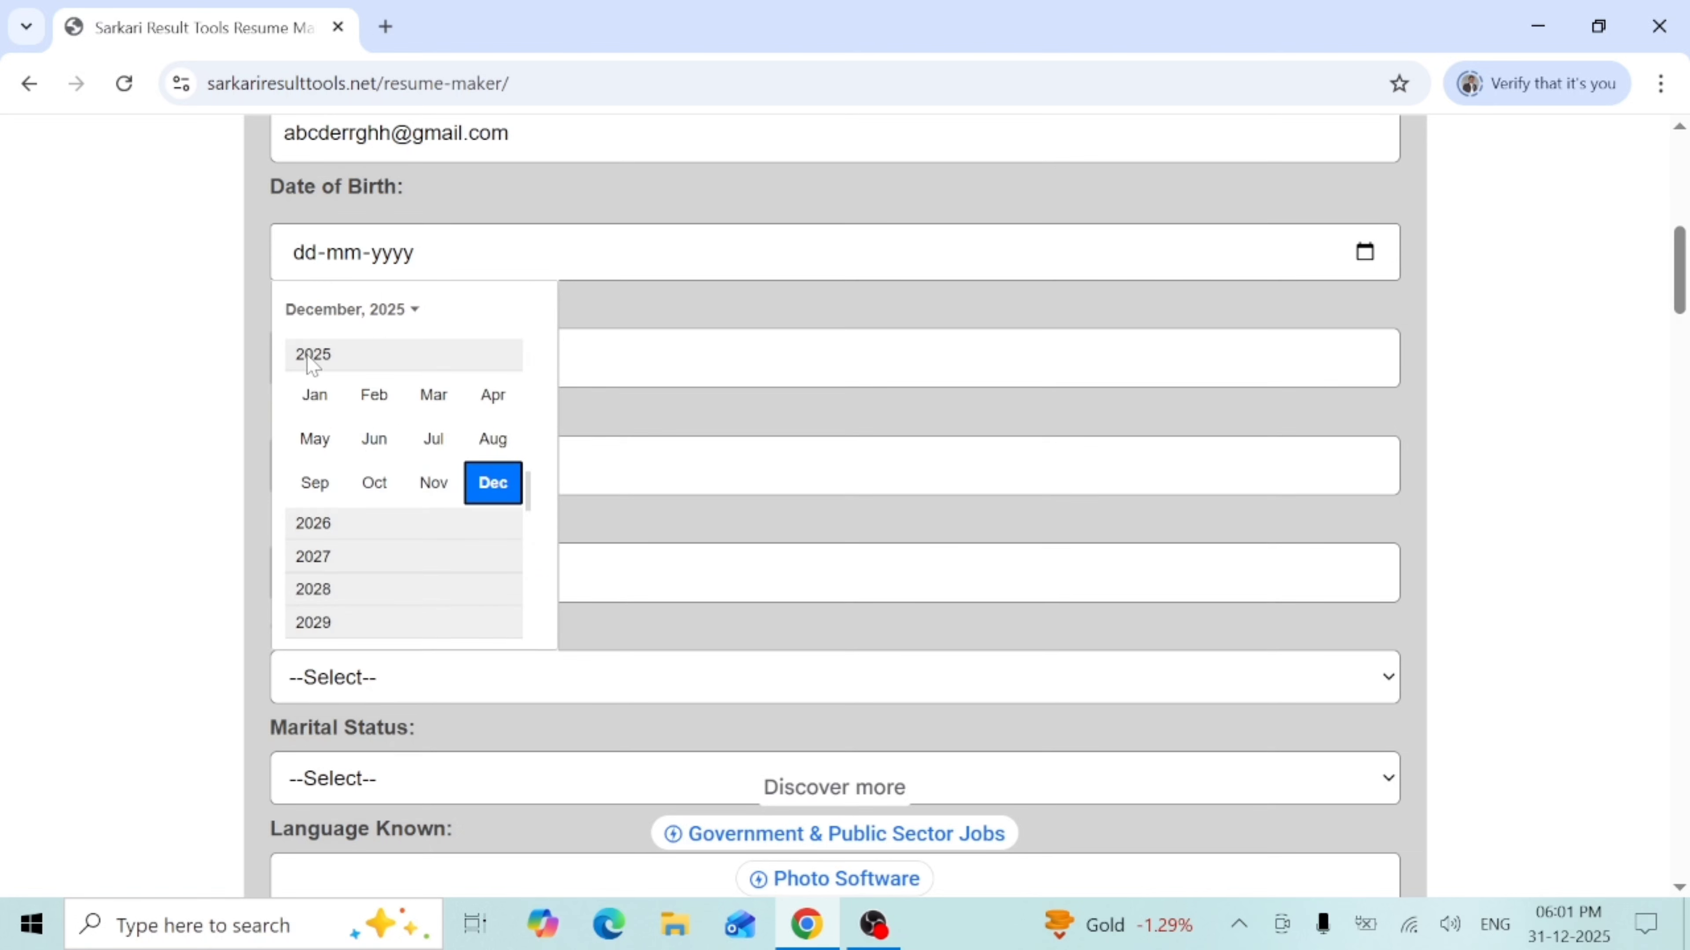
{"action": "left_click_drag", "start_coordinate": [528, 493], "coordinate": [530, 352]}
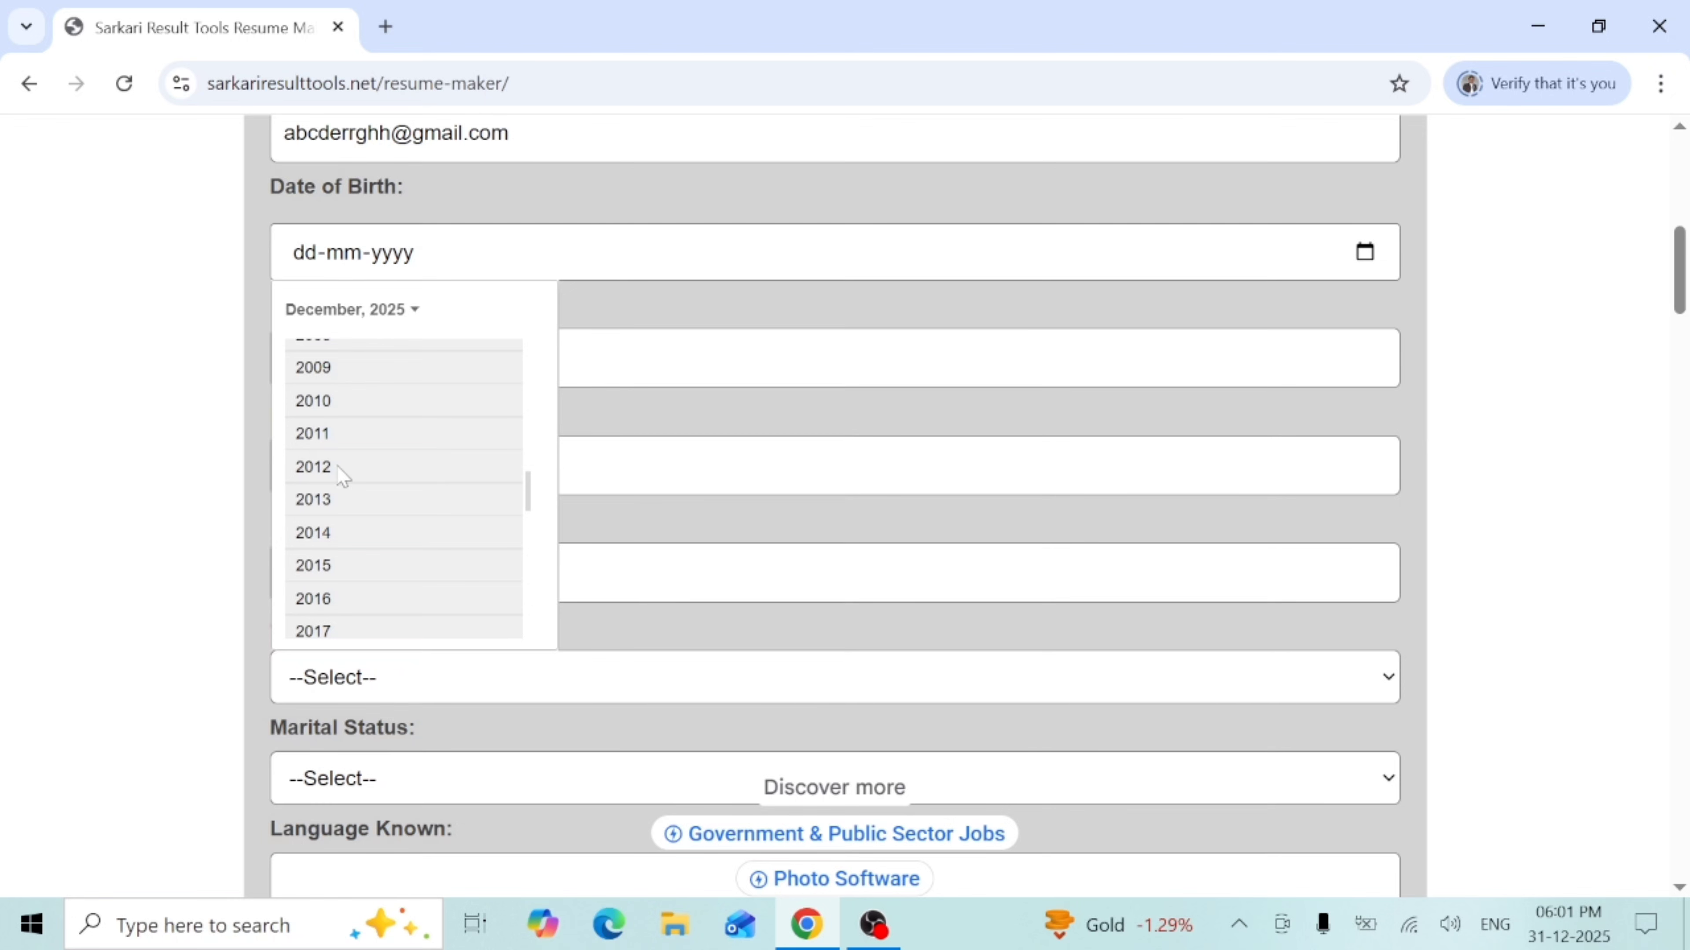
{"action": "left_click", "coordinate": [315, 368]}
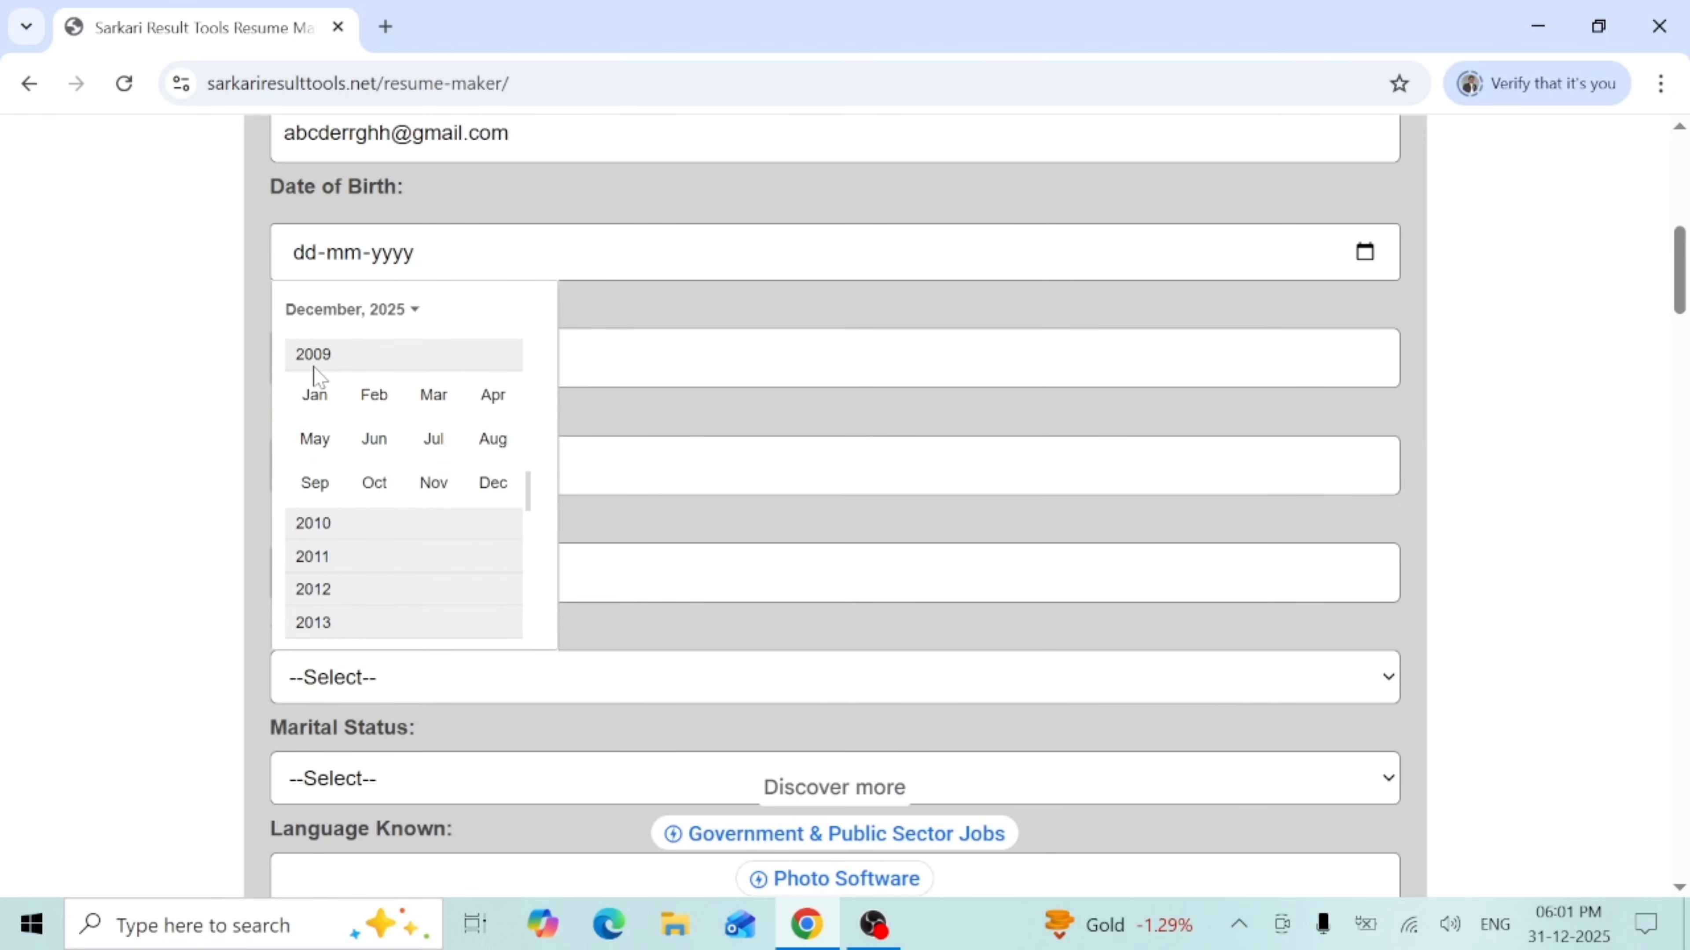
{"action": "left_click", "coordinate": [317, 402]}
{"action": "left_click", "coordinate": [414, 394]}
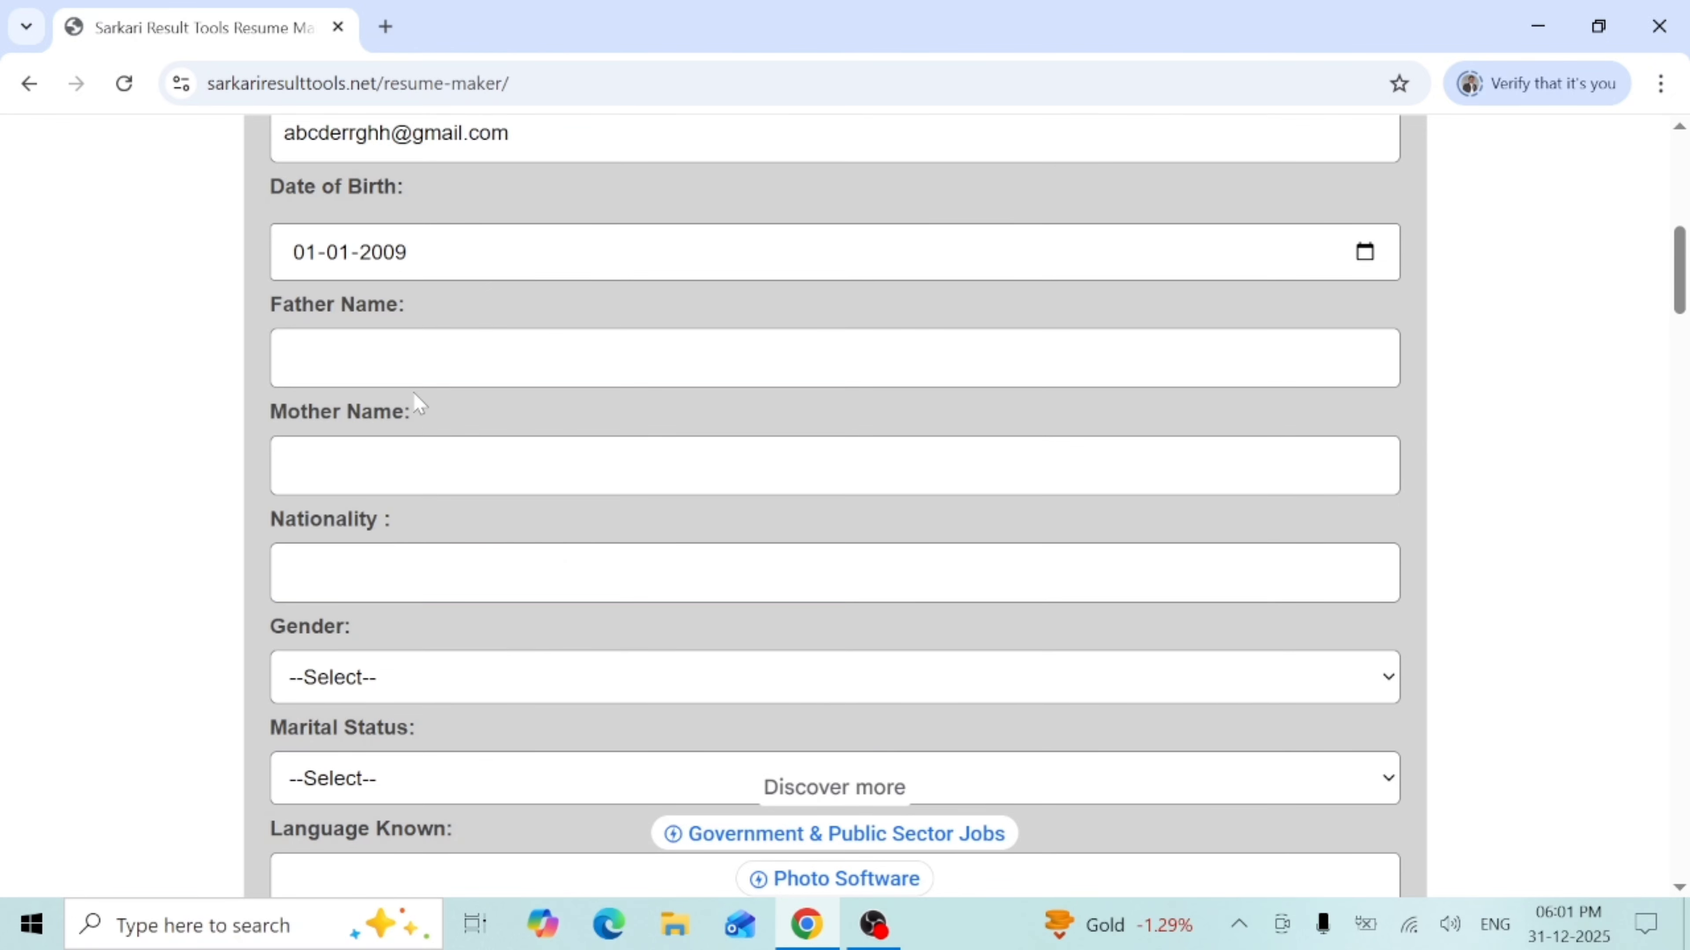
{"action": "left_click", "coordinate": [409, 361]}
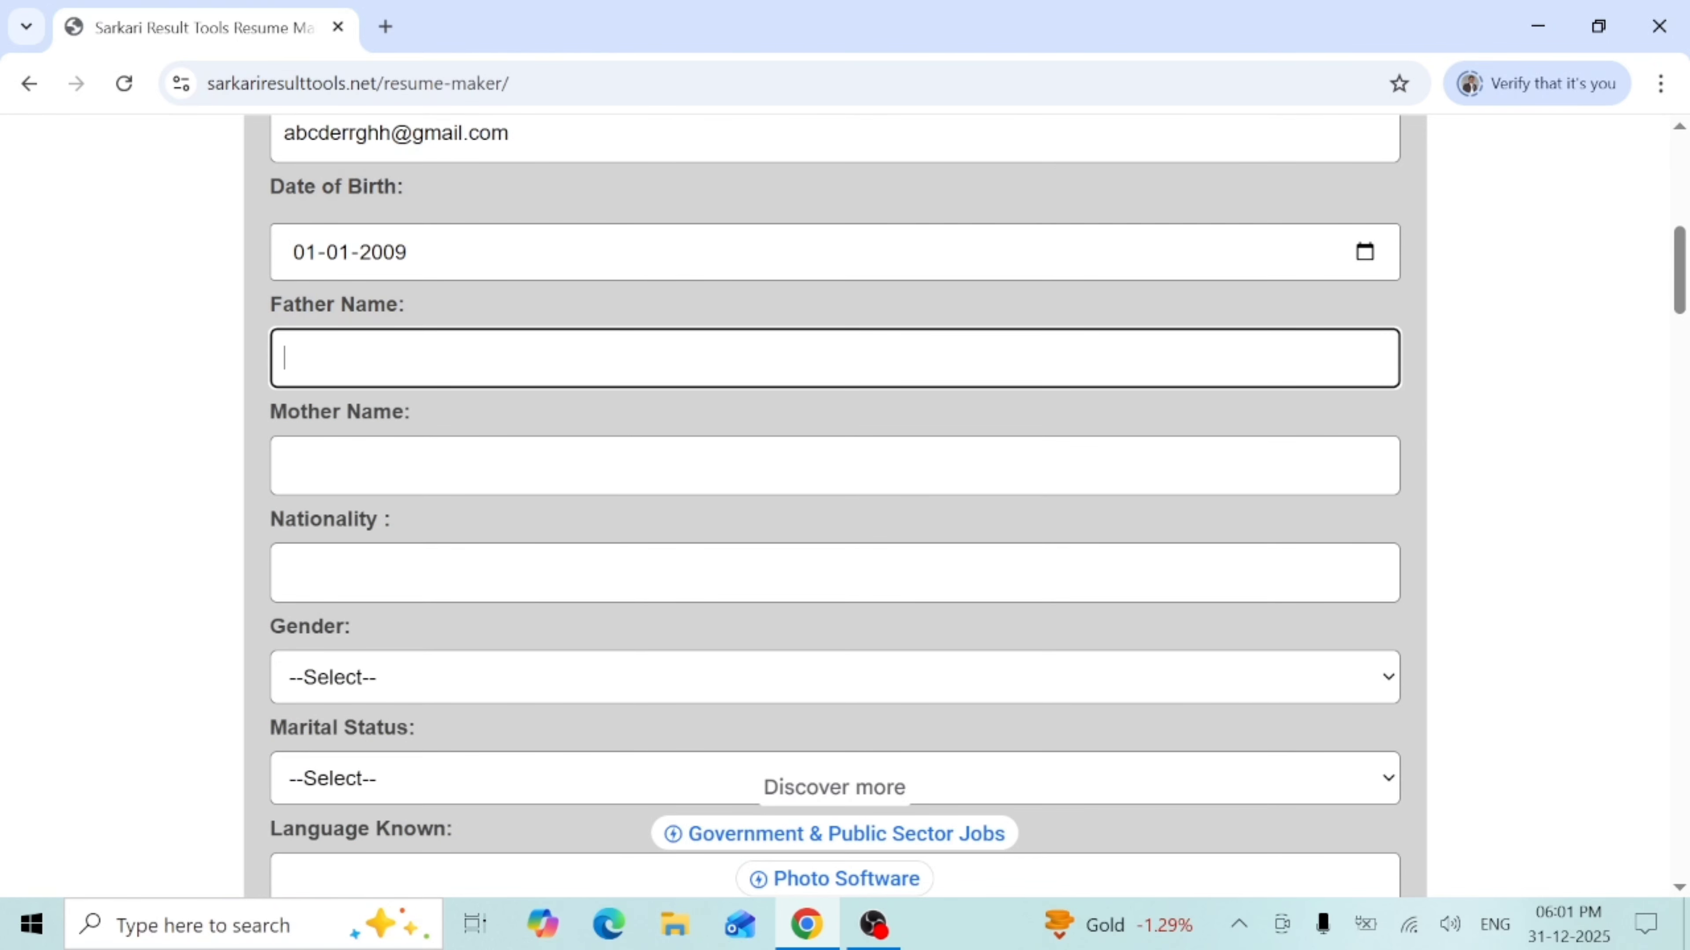
- Enter father's name ABCD, mother's name XYZ and nationality Indian
{"action": "type", "text": "ABCD"}
{"action": "key", "text": "Tab"}
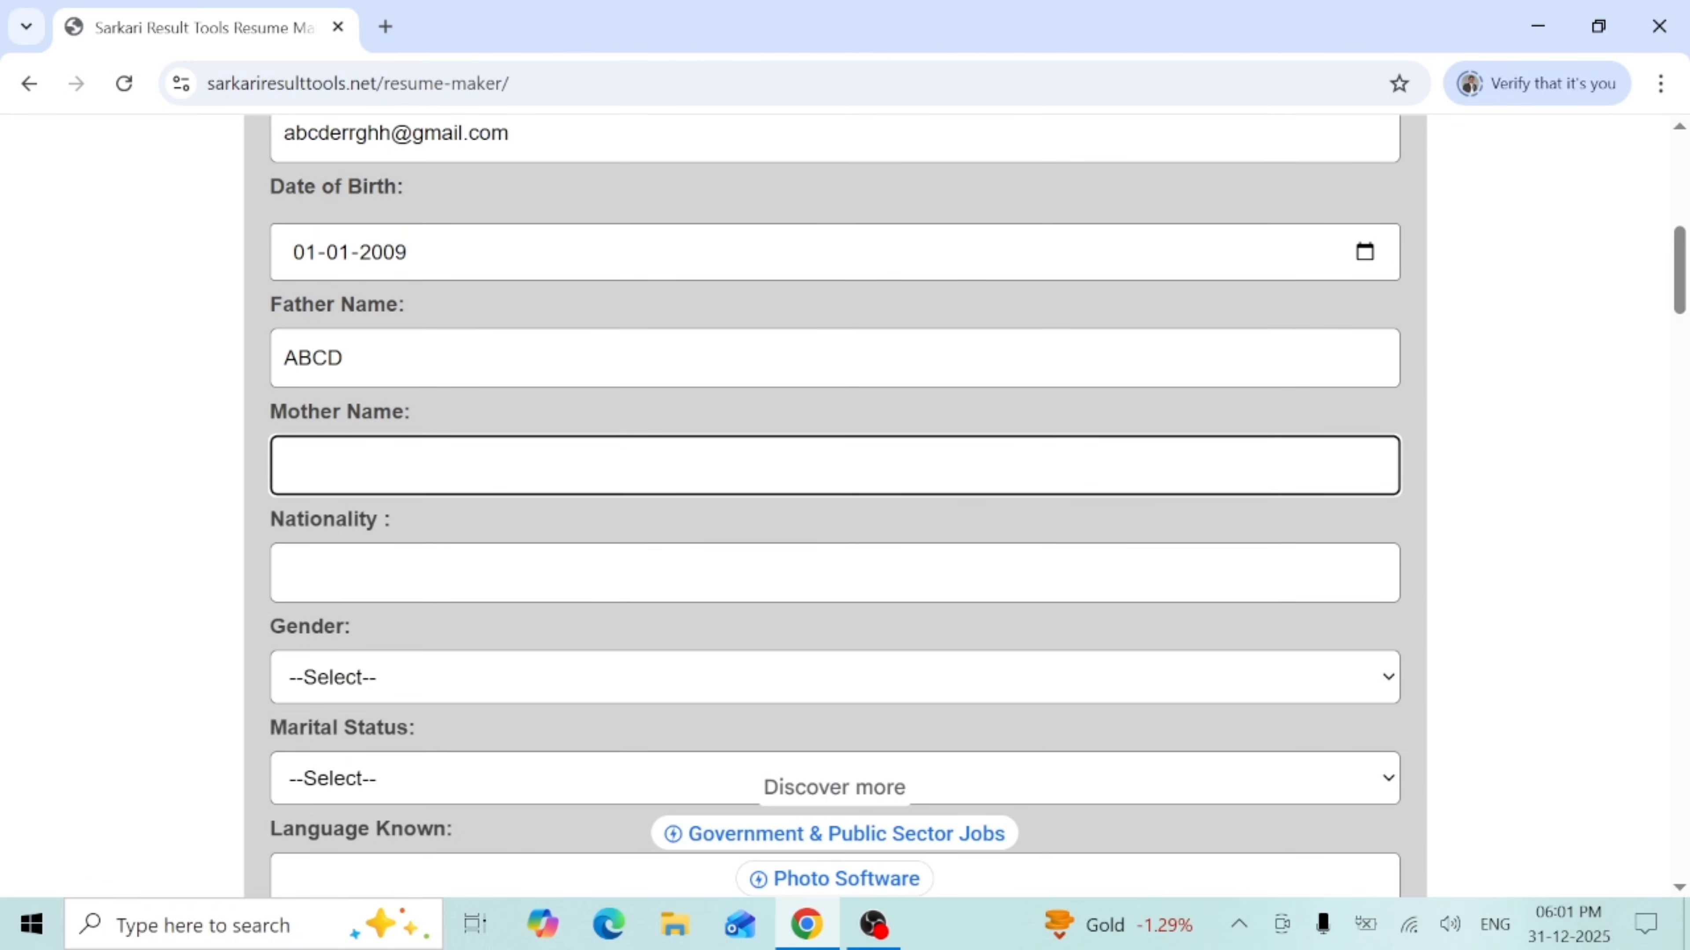
{"action": "type", "text": "XYZ"}
{"action": "key", "text": "Tab"}
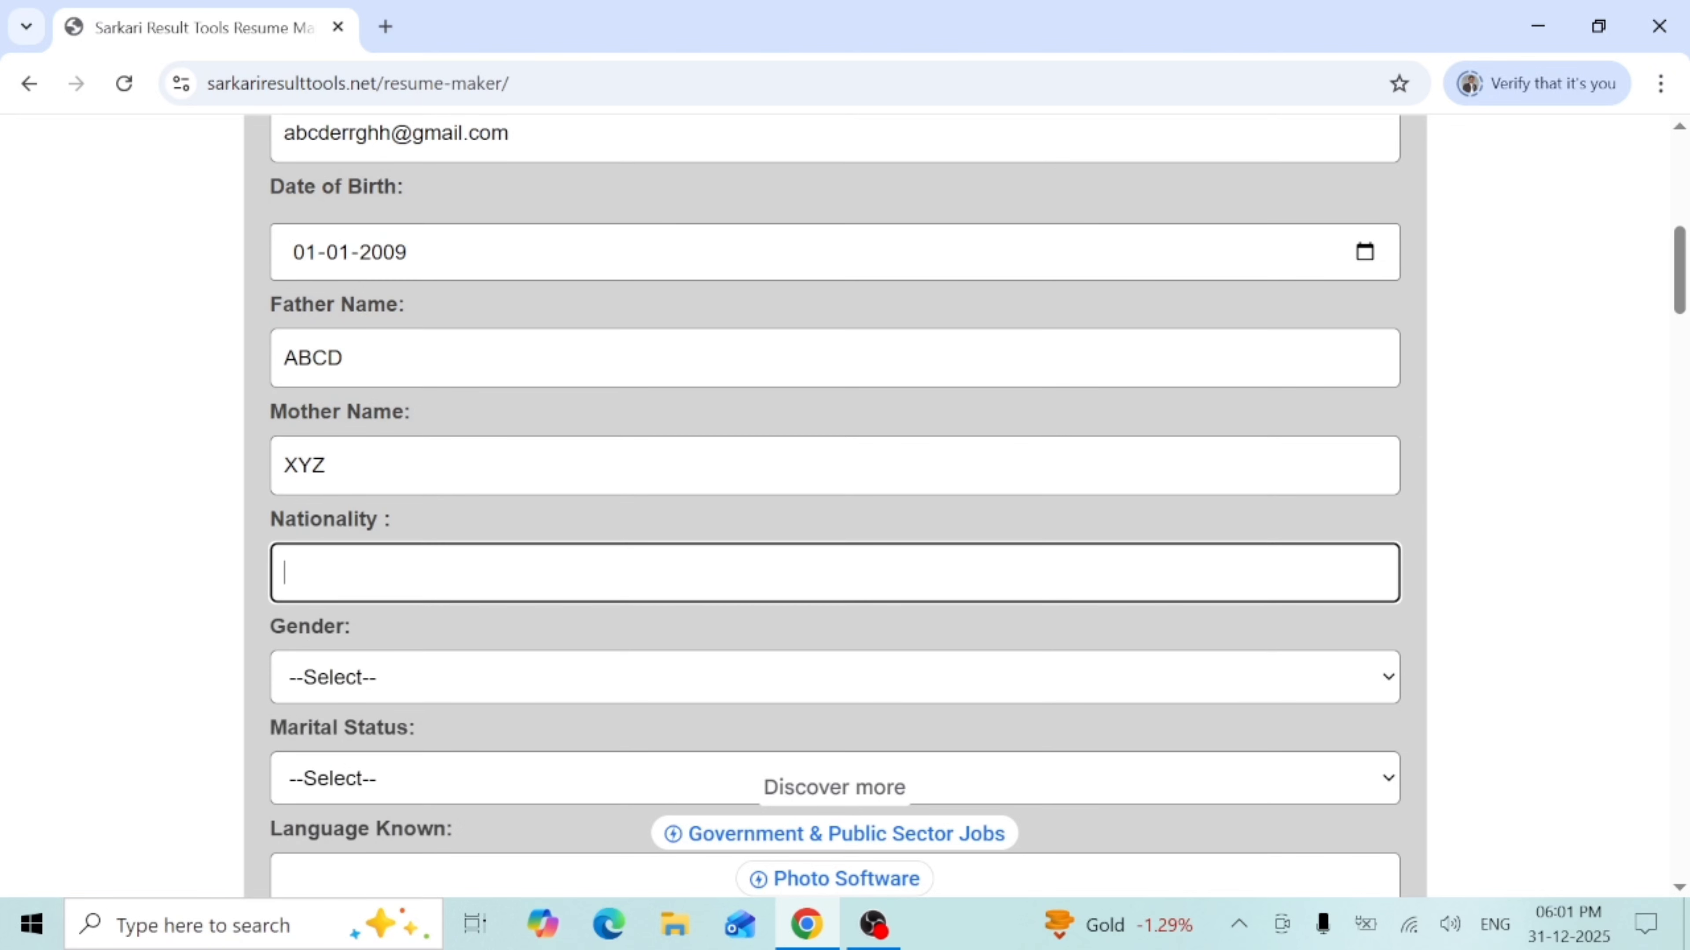
{"action": "type", "text": "Indian"}
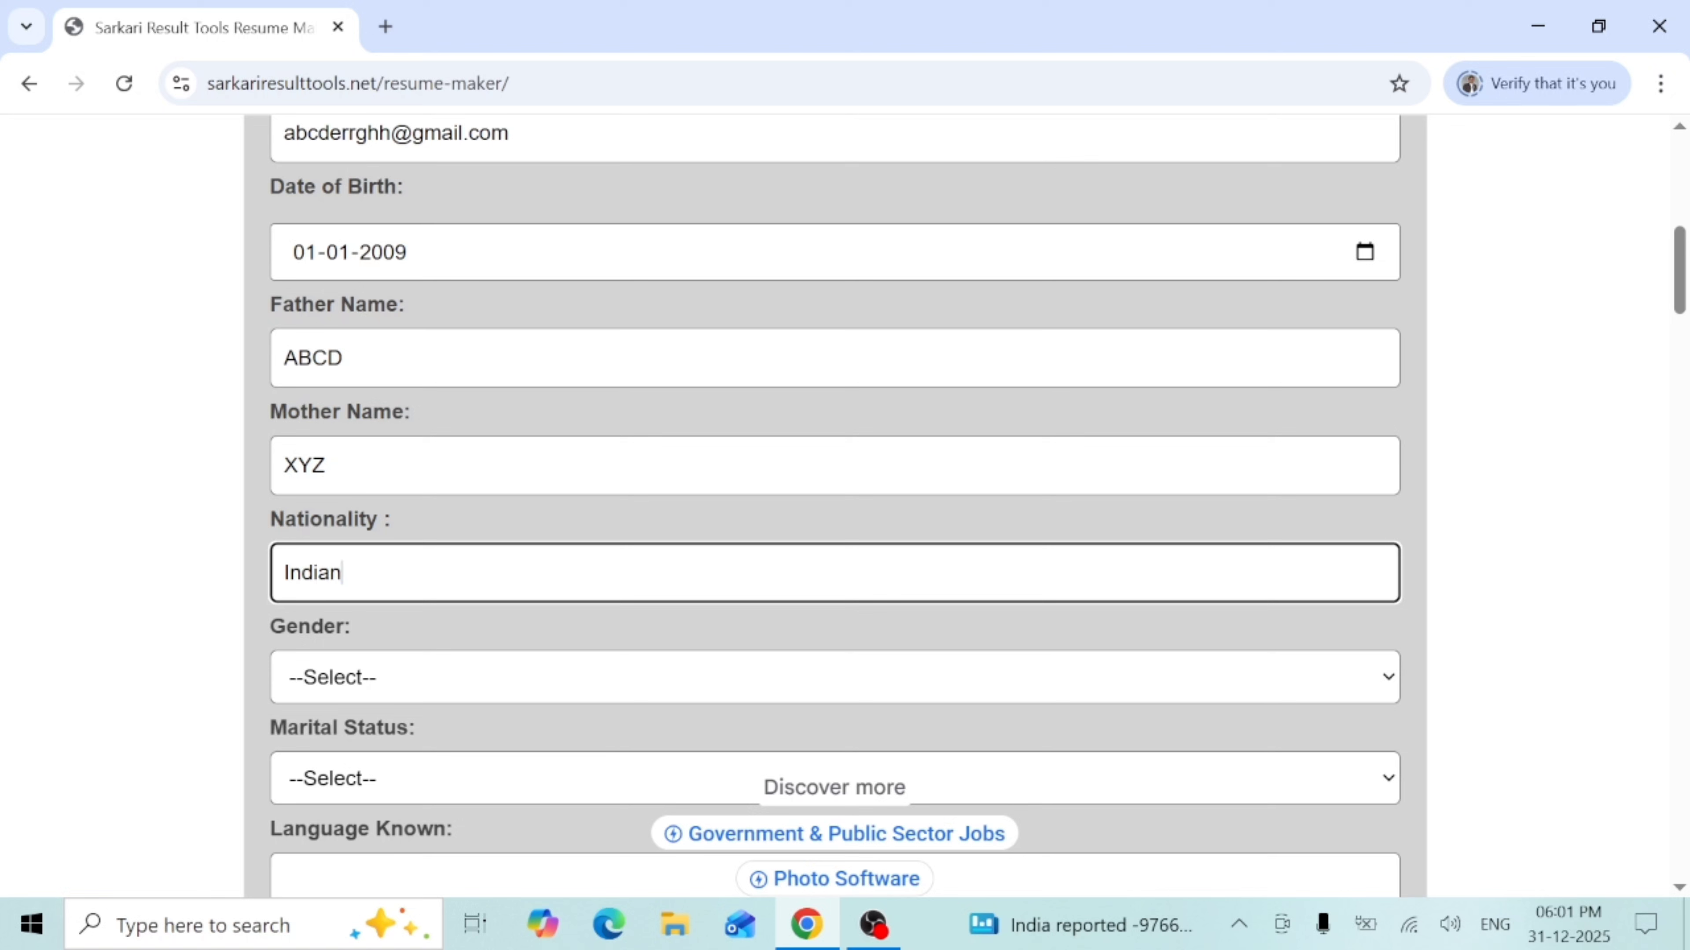
- Choose Male in the Gender dropdown
{"action": "left_click", "coordinate": [389, 674]}
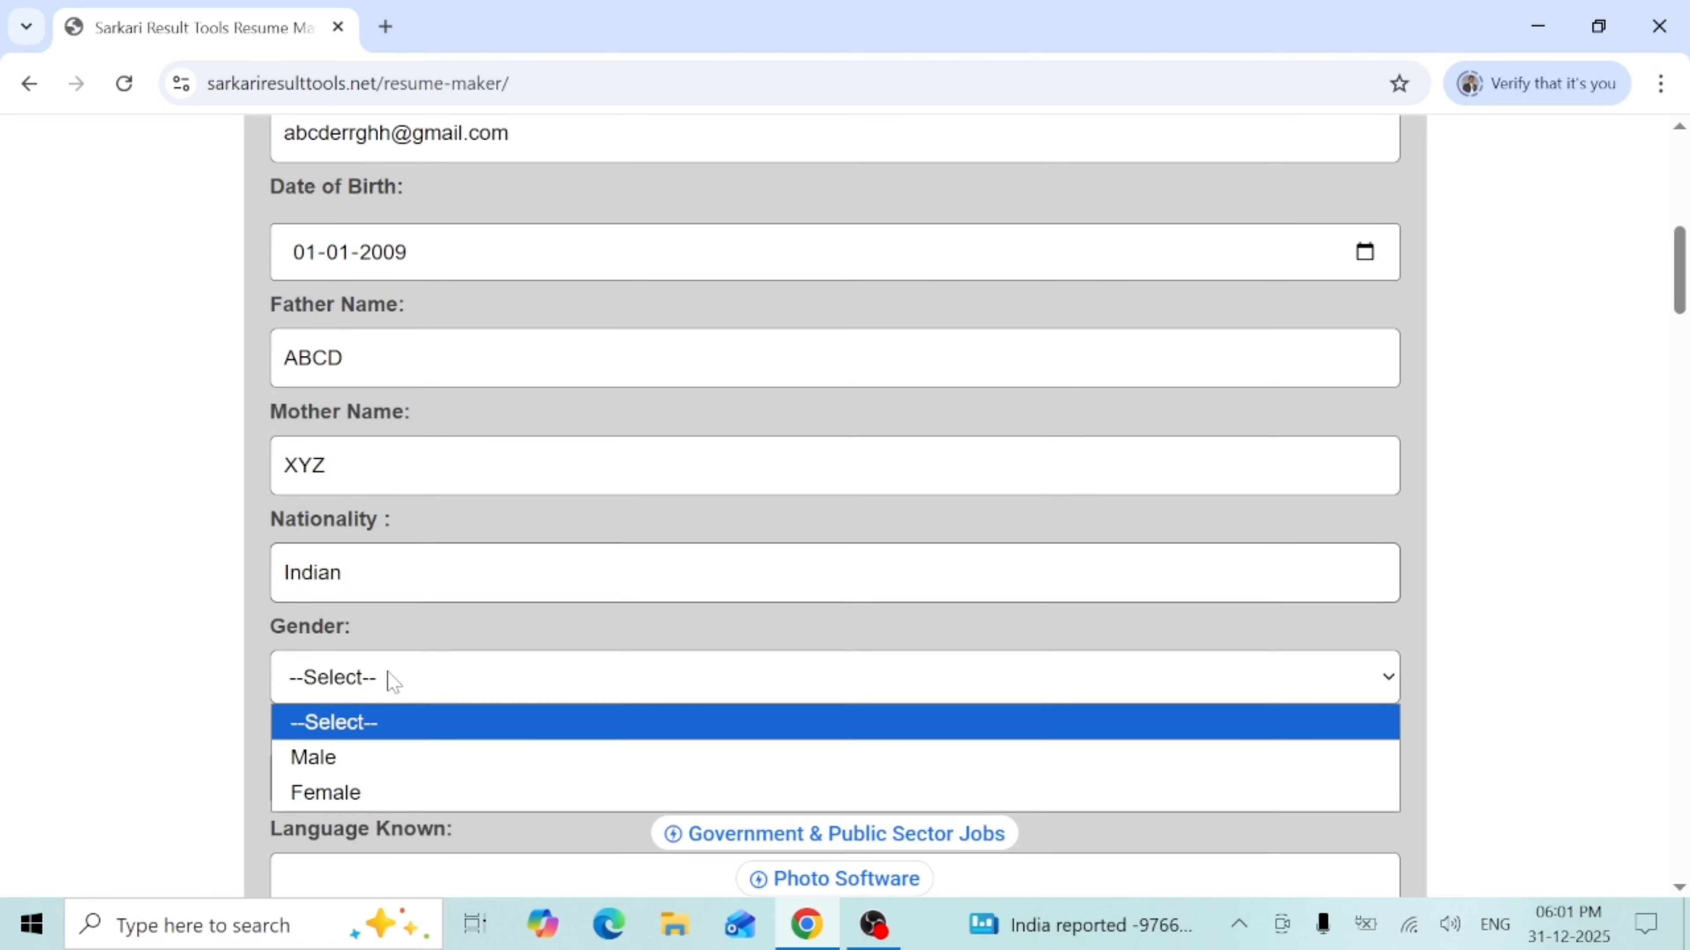
{"action": "left_click", "coordinate": [323, 757]}
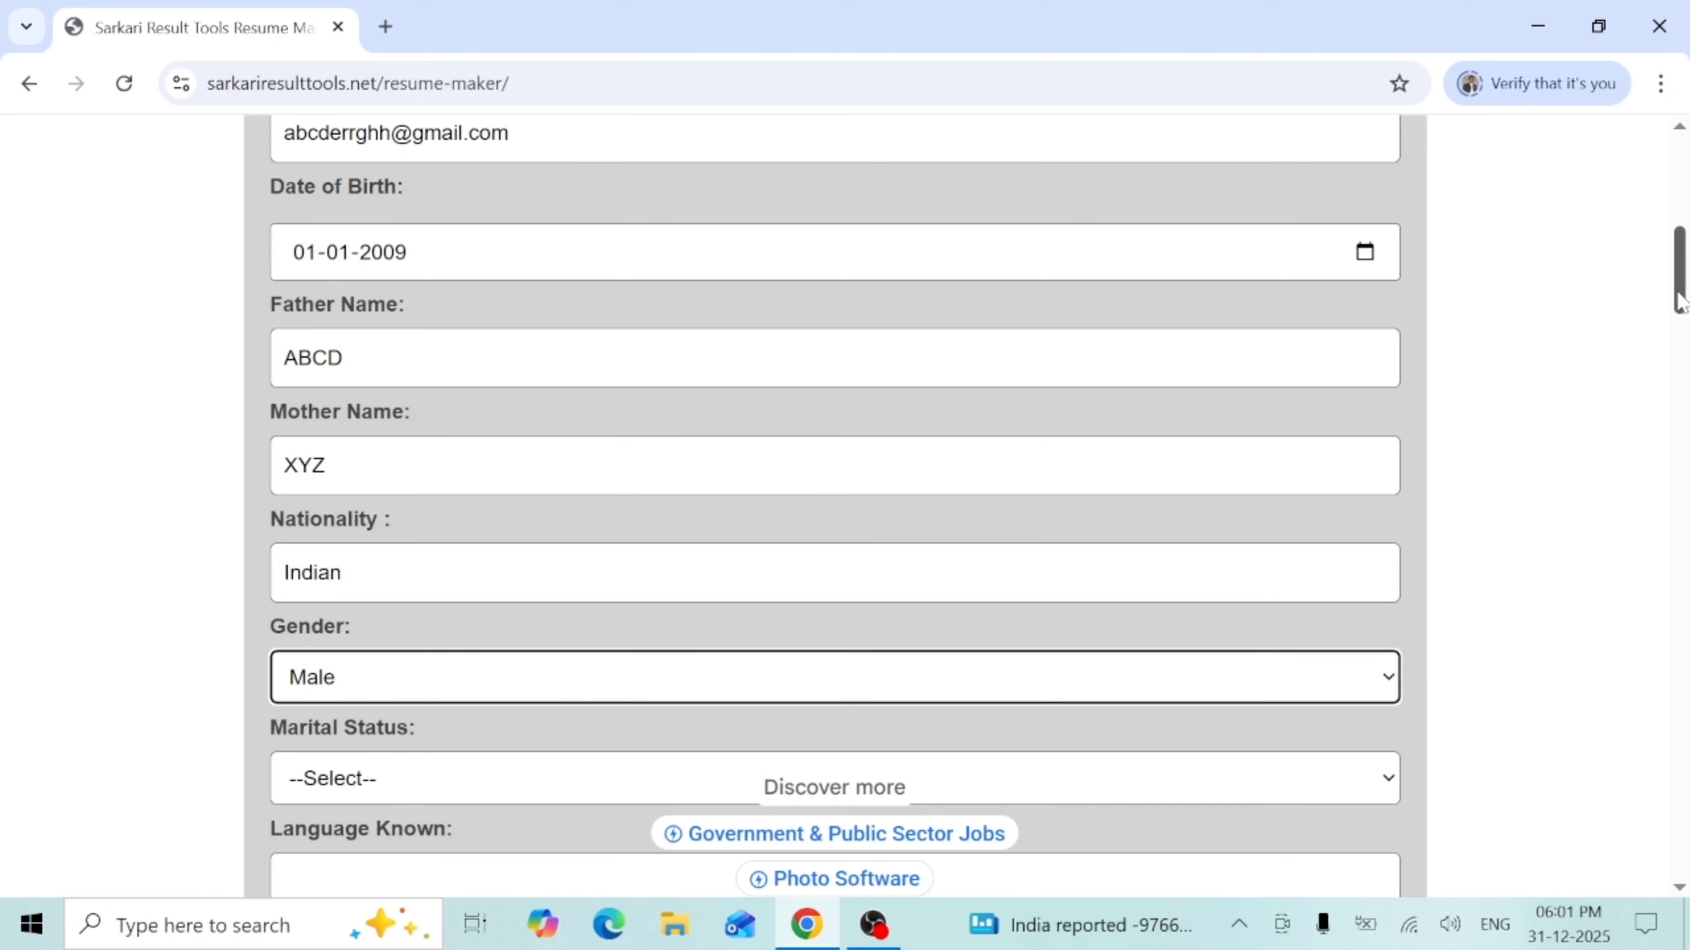
{"action": "left_click_drag", "start_coordinate": [1681, 301], "coordinate": [1681, 355]}
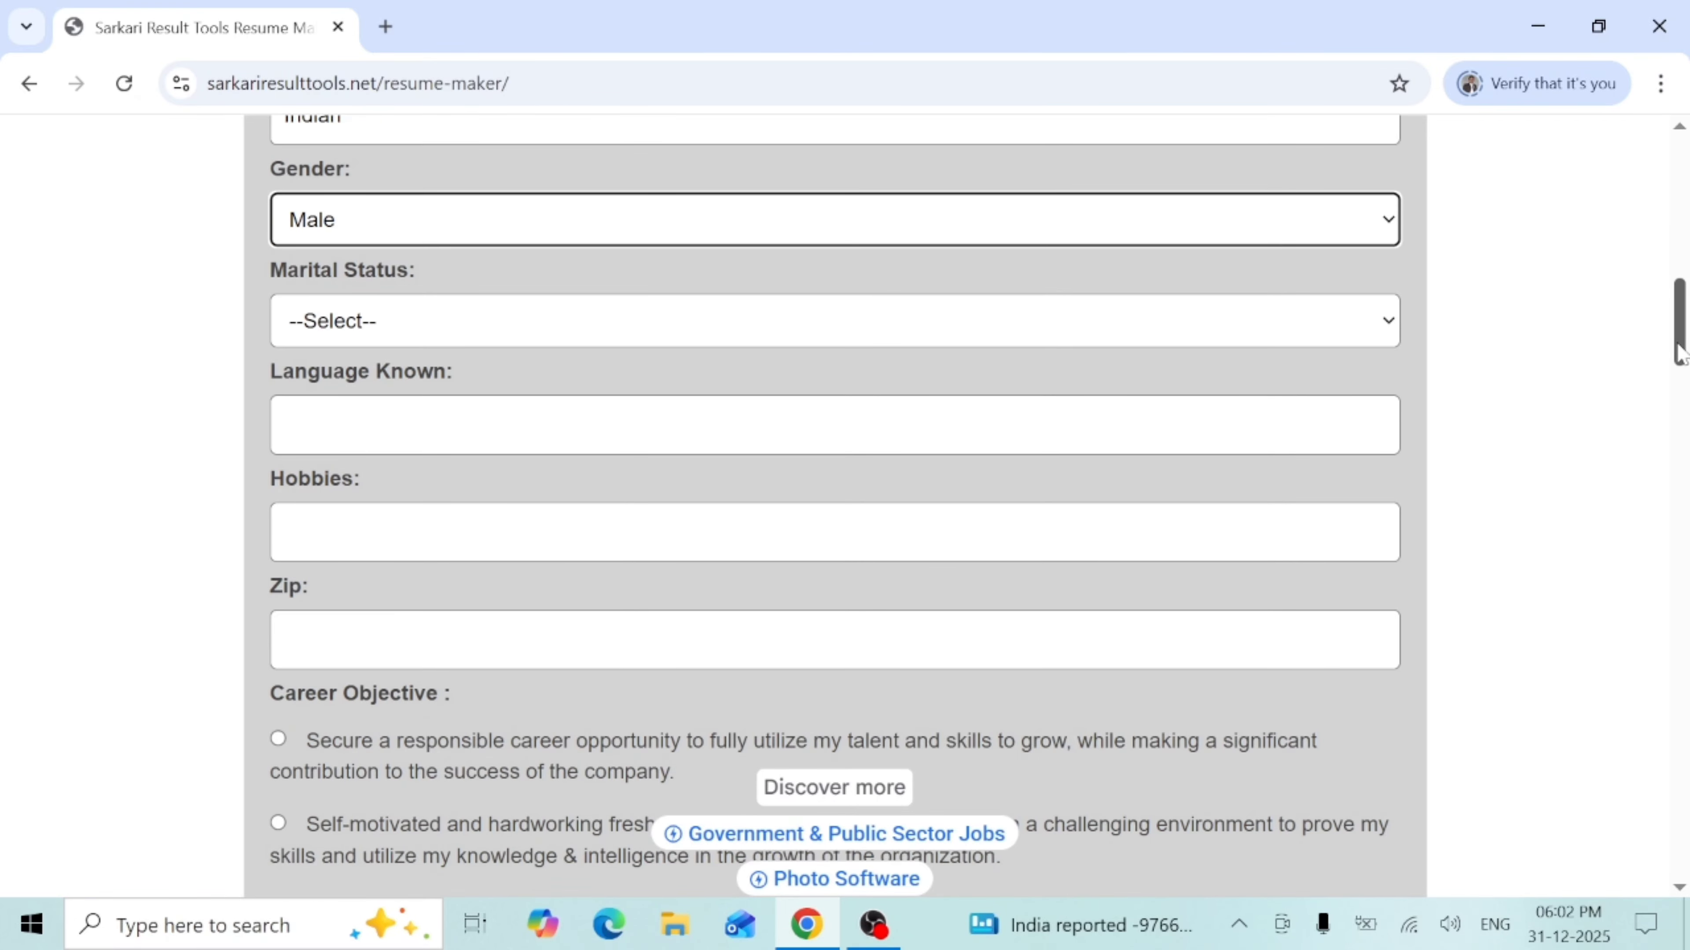
- Set the marital status to Unmarried
{"action": "left_click", "coordinate": [334, 328]}
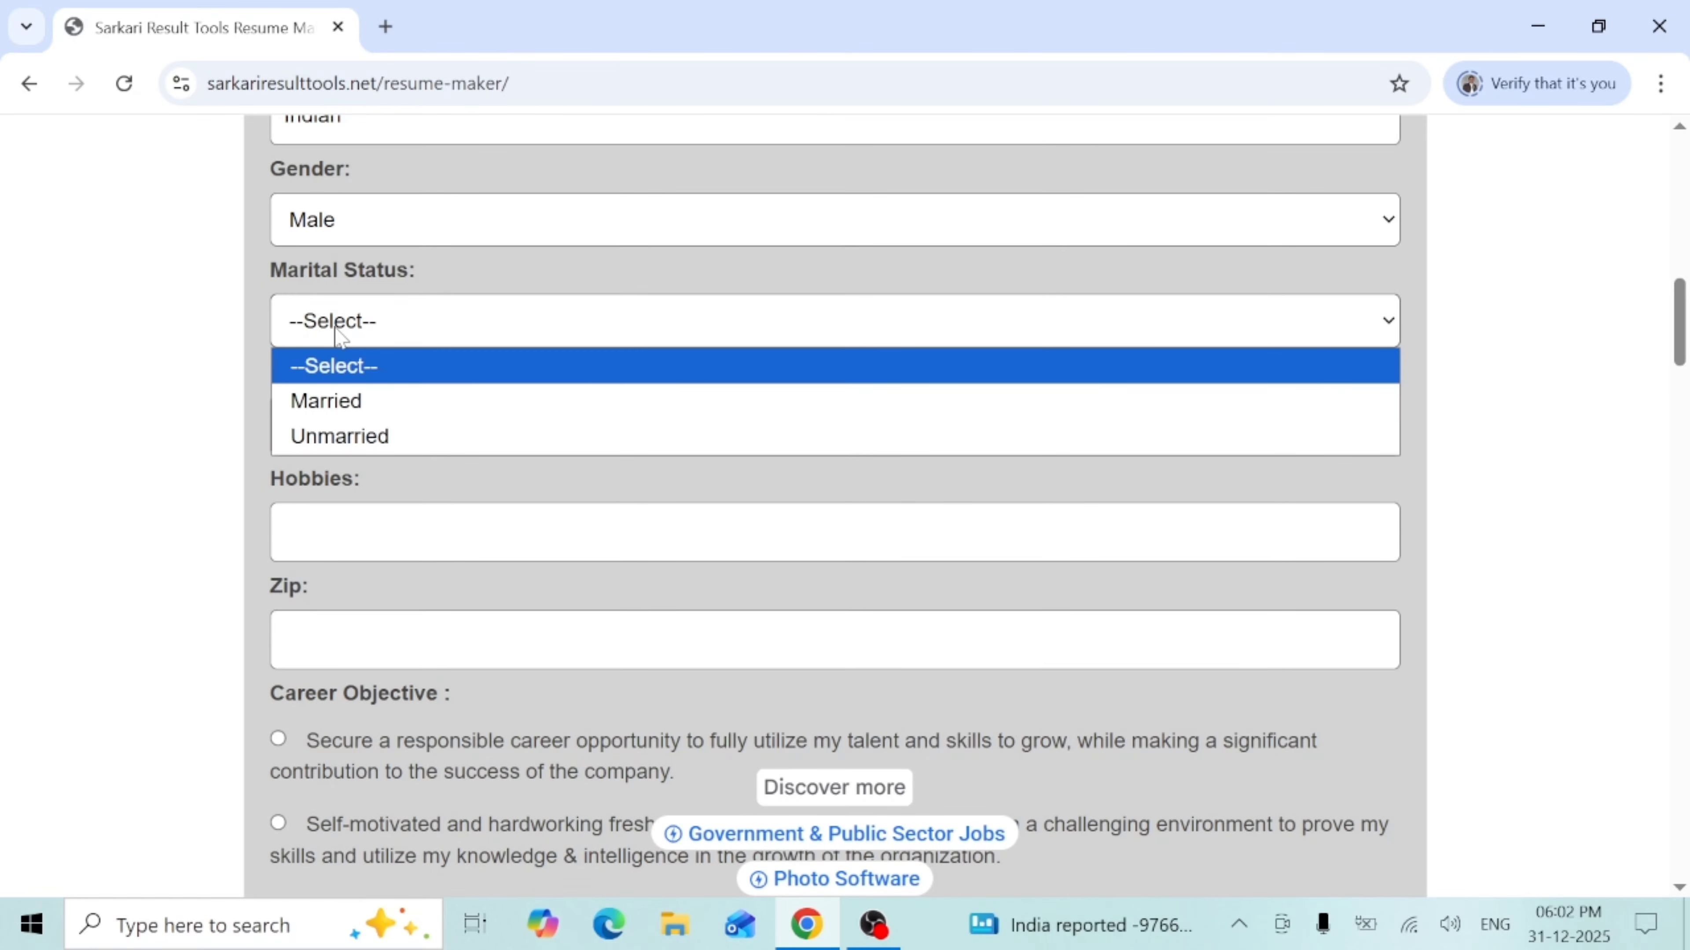
{"action": "left_click", "coordinate": [370, 439]}
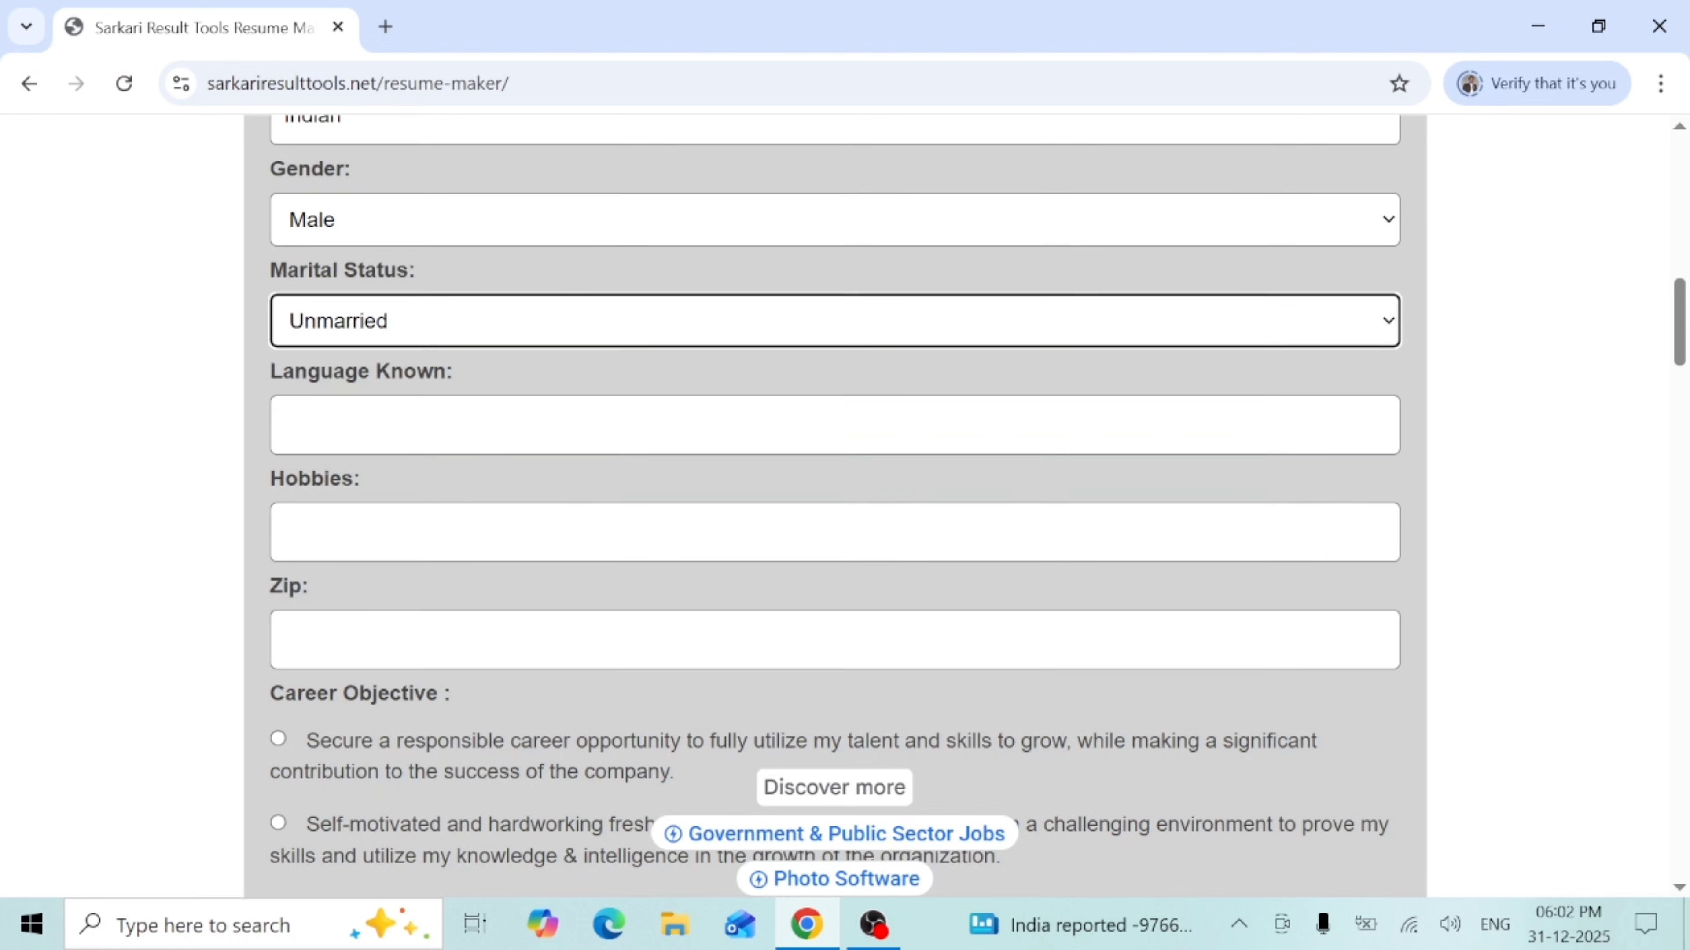
{"action": "left_click", "coordinate": [353, 327]}
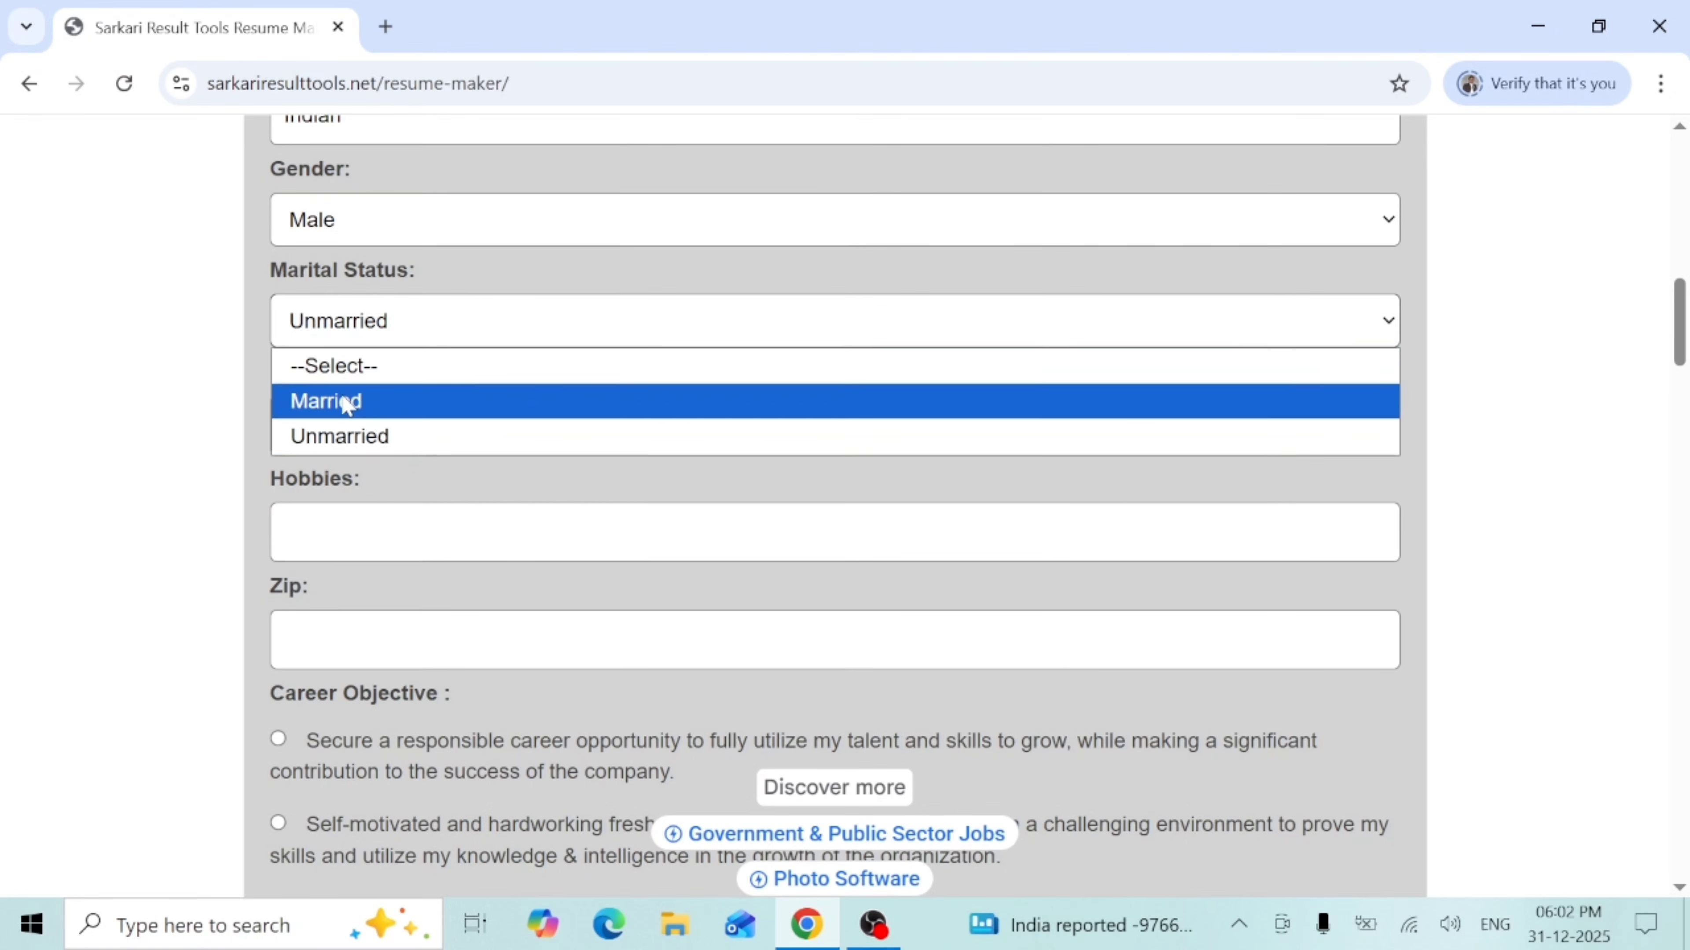
{"action": "left_click", "coordinate": [373, 439]}
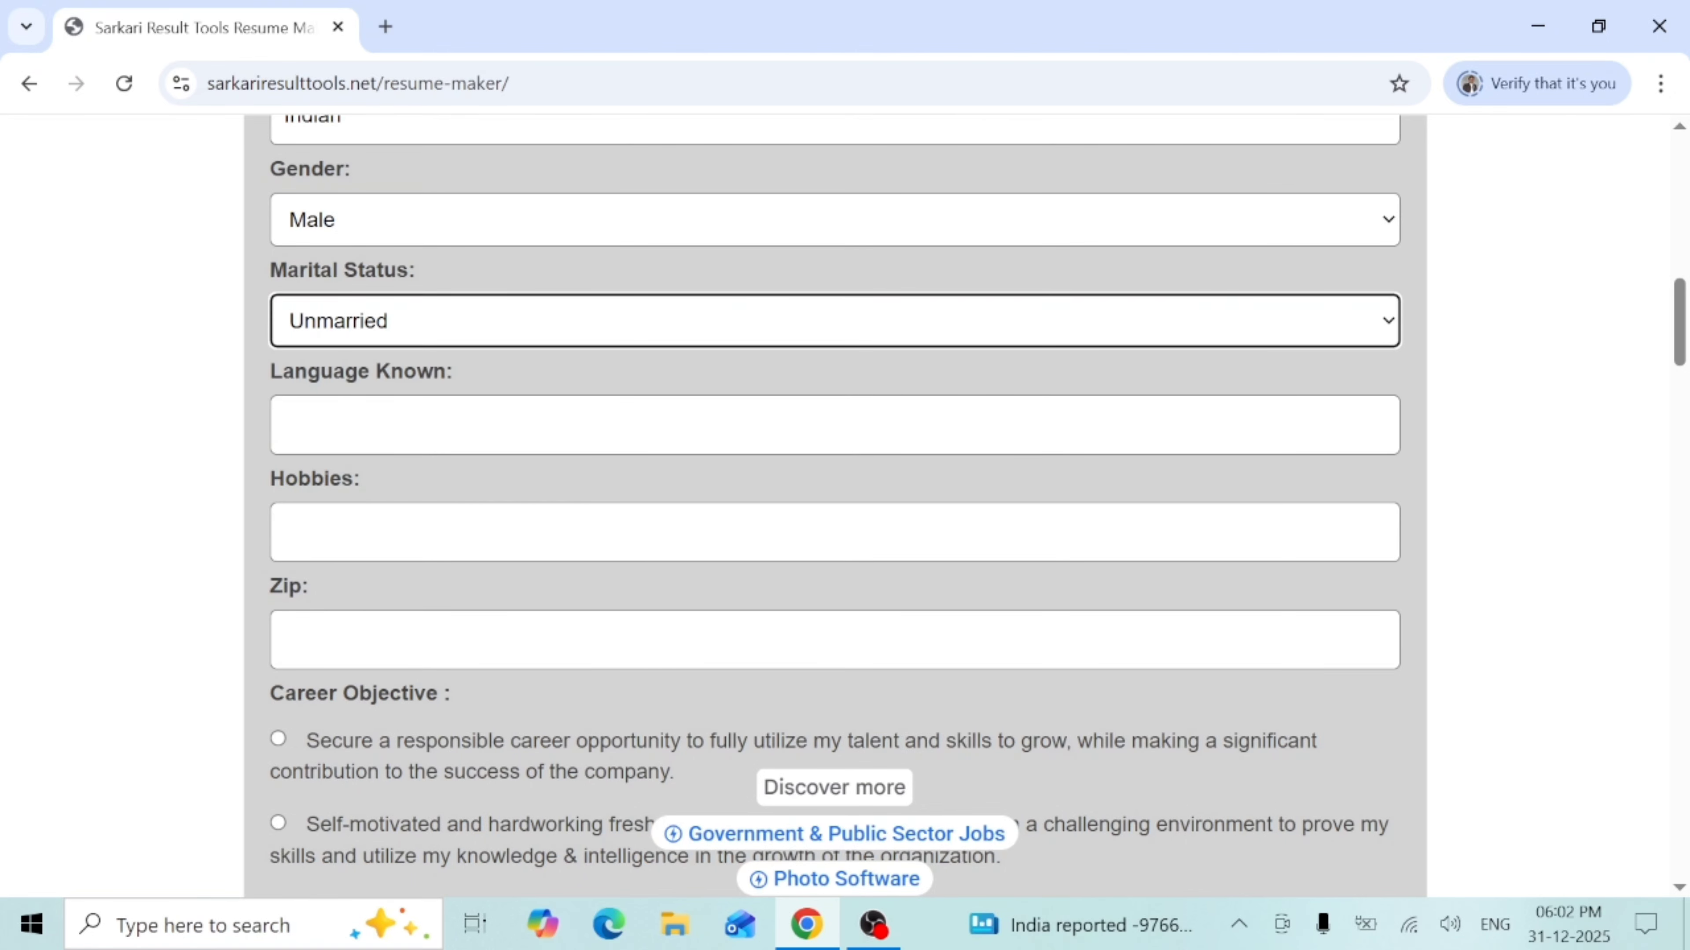
- List Hindi, English, Urdu, Marathi as languages known
{"action": "left_click", "coordinate": [373, 434]}
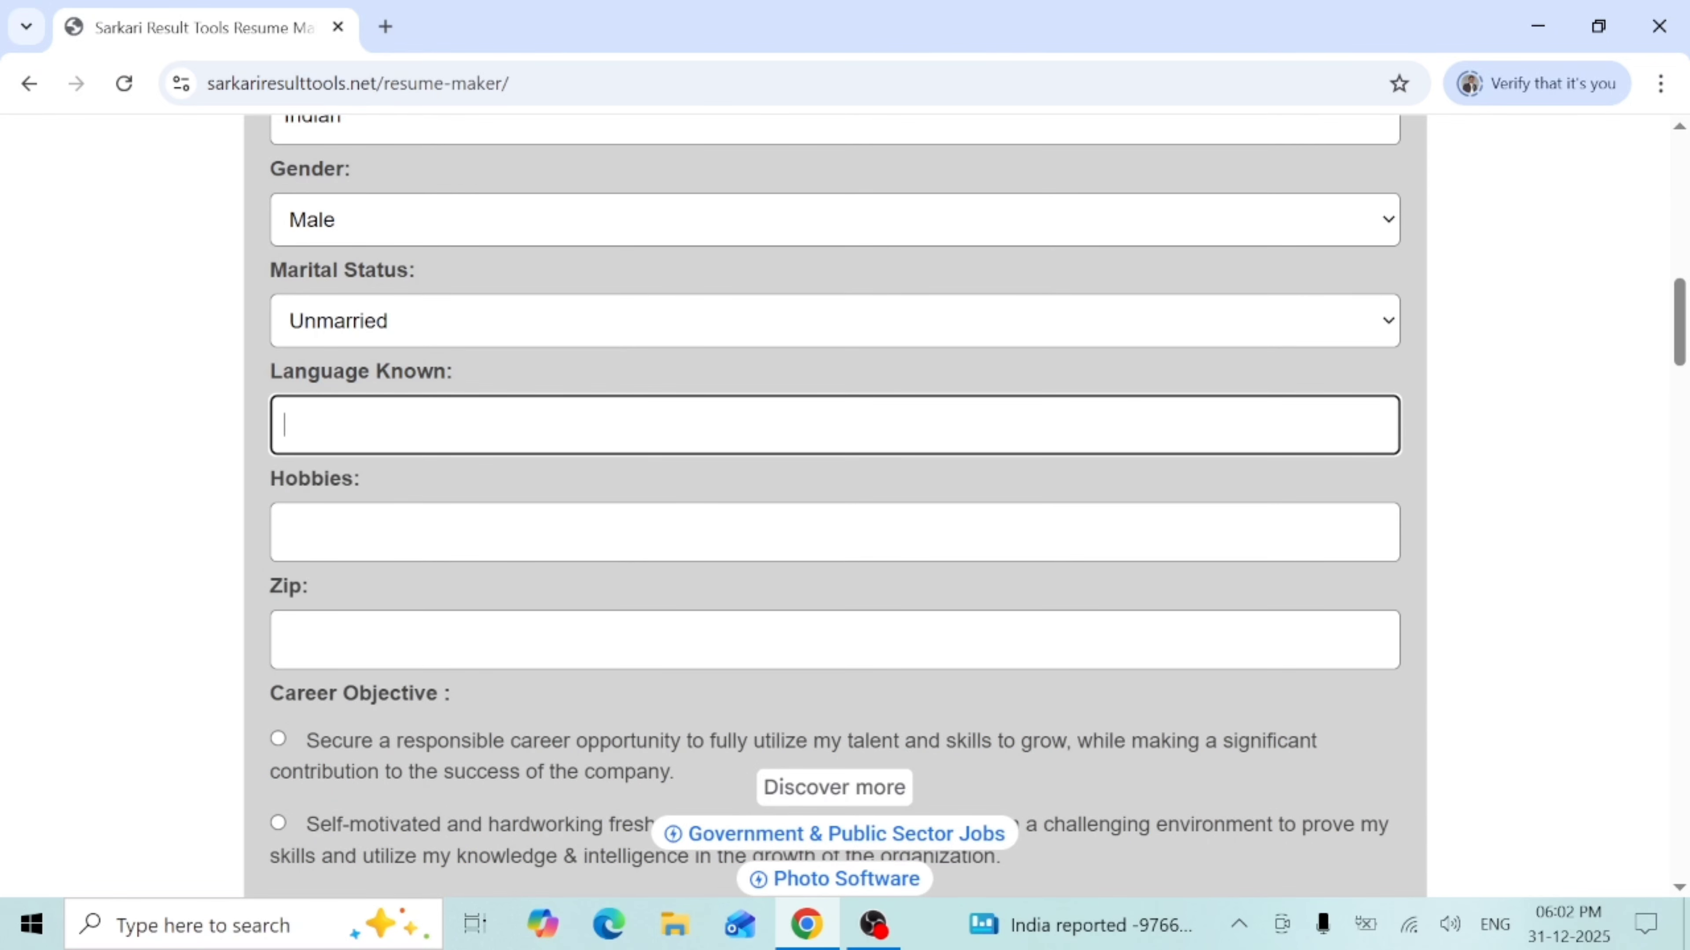
{"action": "type", "text": "Hindi, English"}
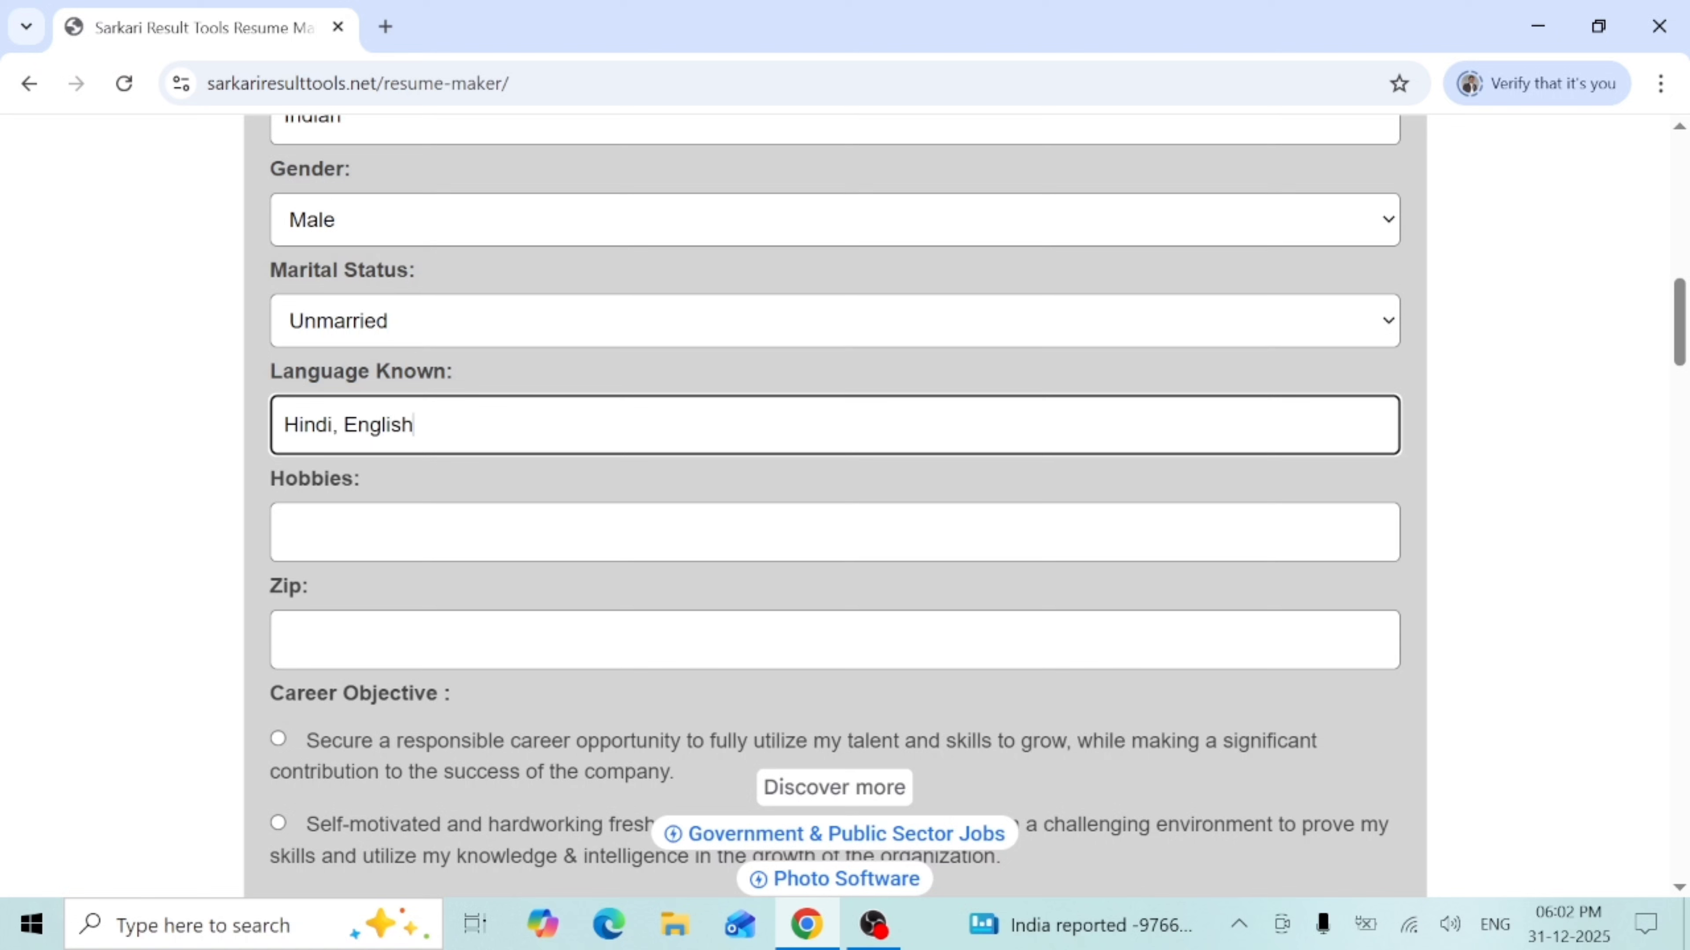
{"action": "type", "text": ", Urdu, Marathi"}
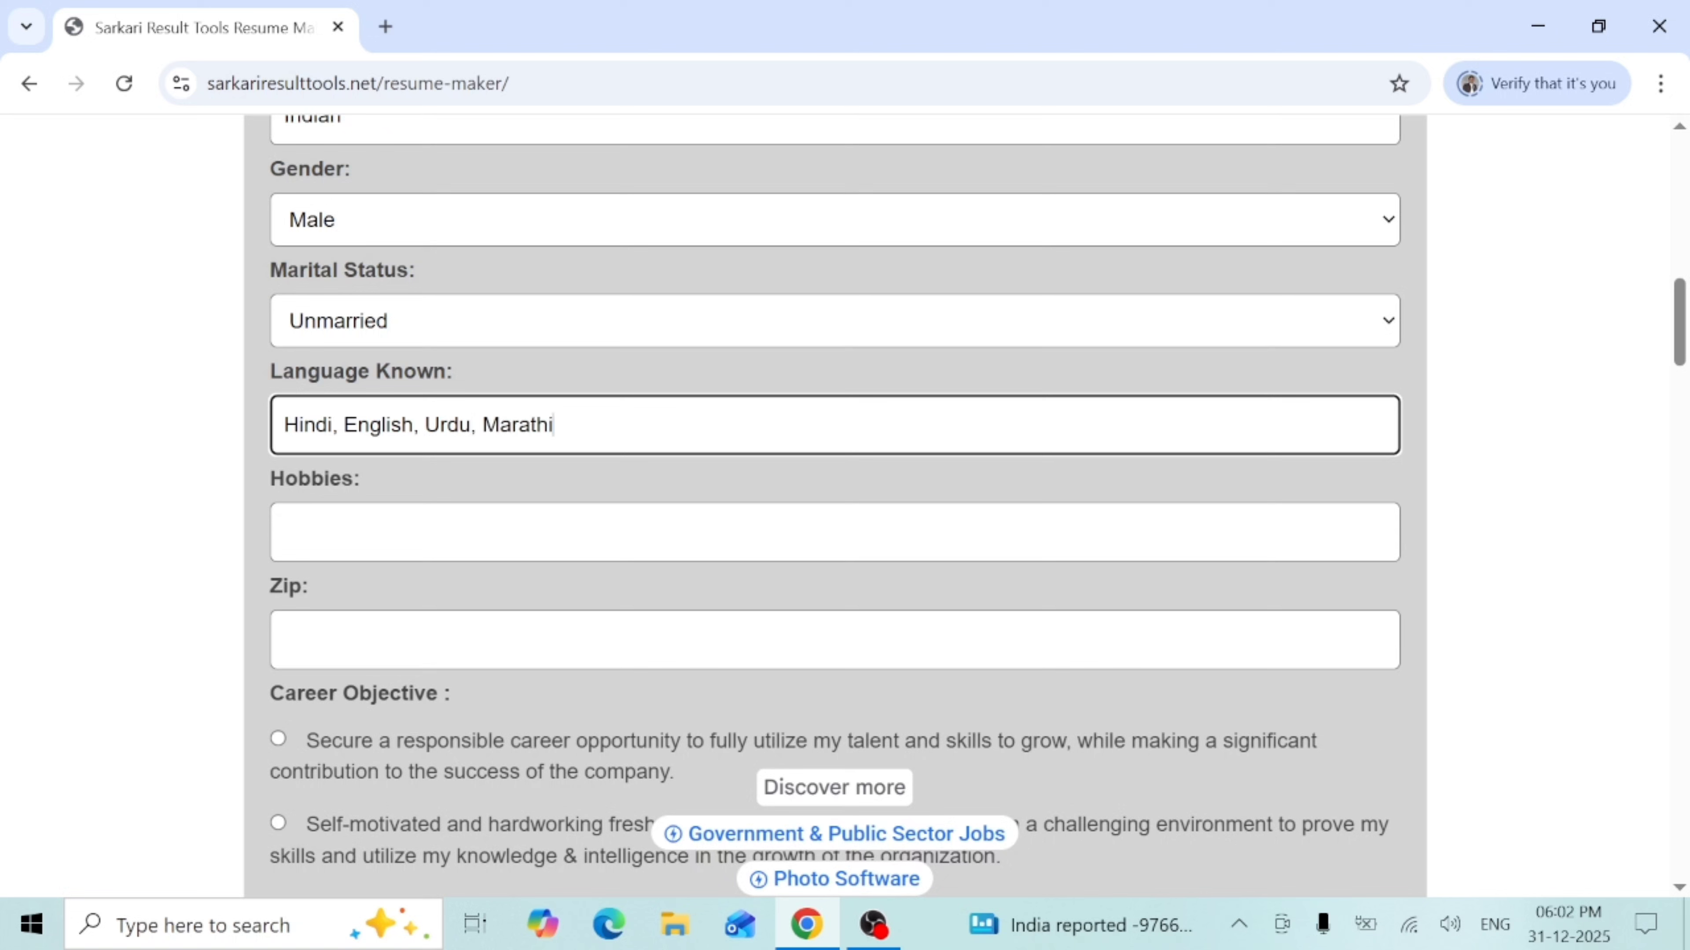
{"action": "type", "text": ","}
{"action": "key", "text": "BackSpace"}
{"action": "key", "text": "BackSpace"}
- Add Playing Football as the hobby
{"action": "left_click", "coordinate": [283, 530]}
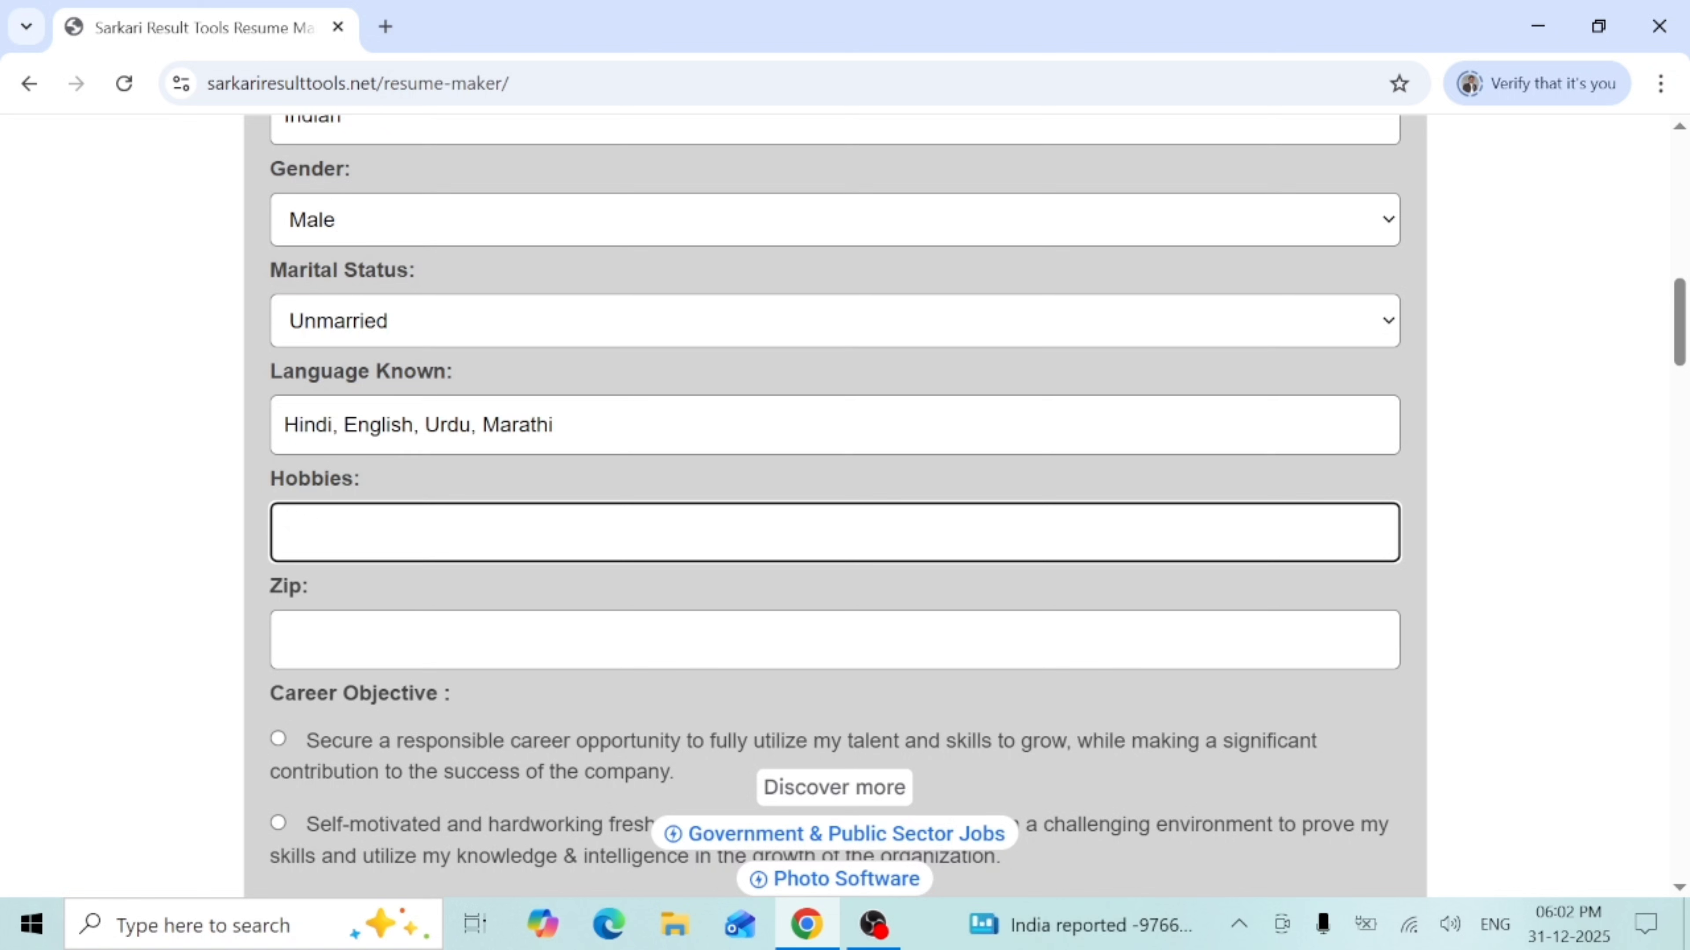
{"action": "type", "text": "Playing"}
{"action": "type", "text": "Football"}
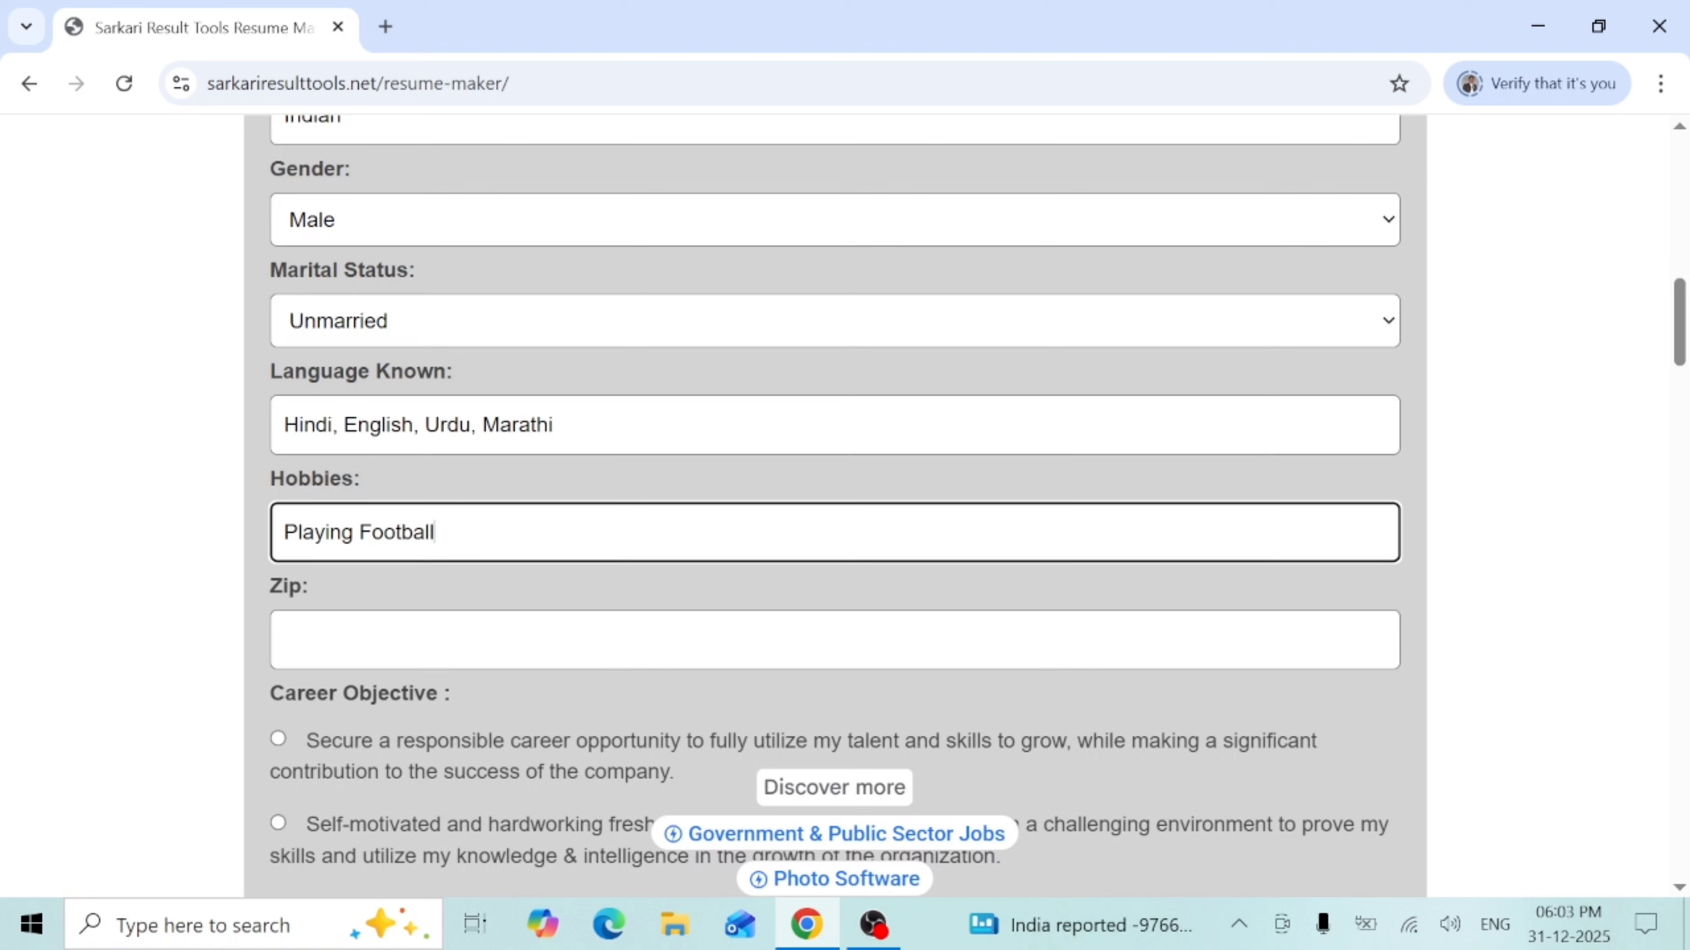
{"action": "key", "text": "Tab"}
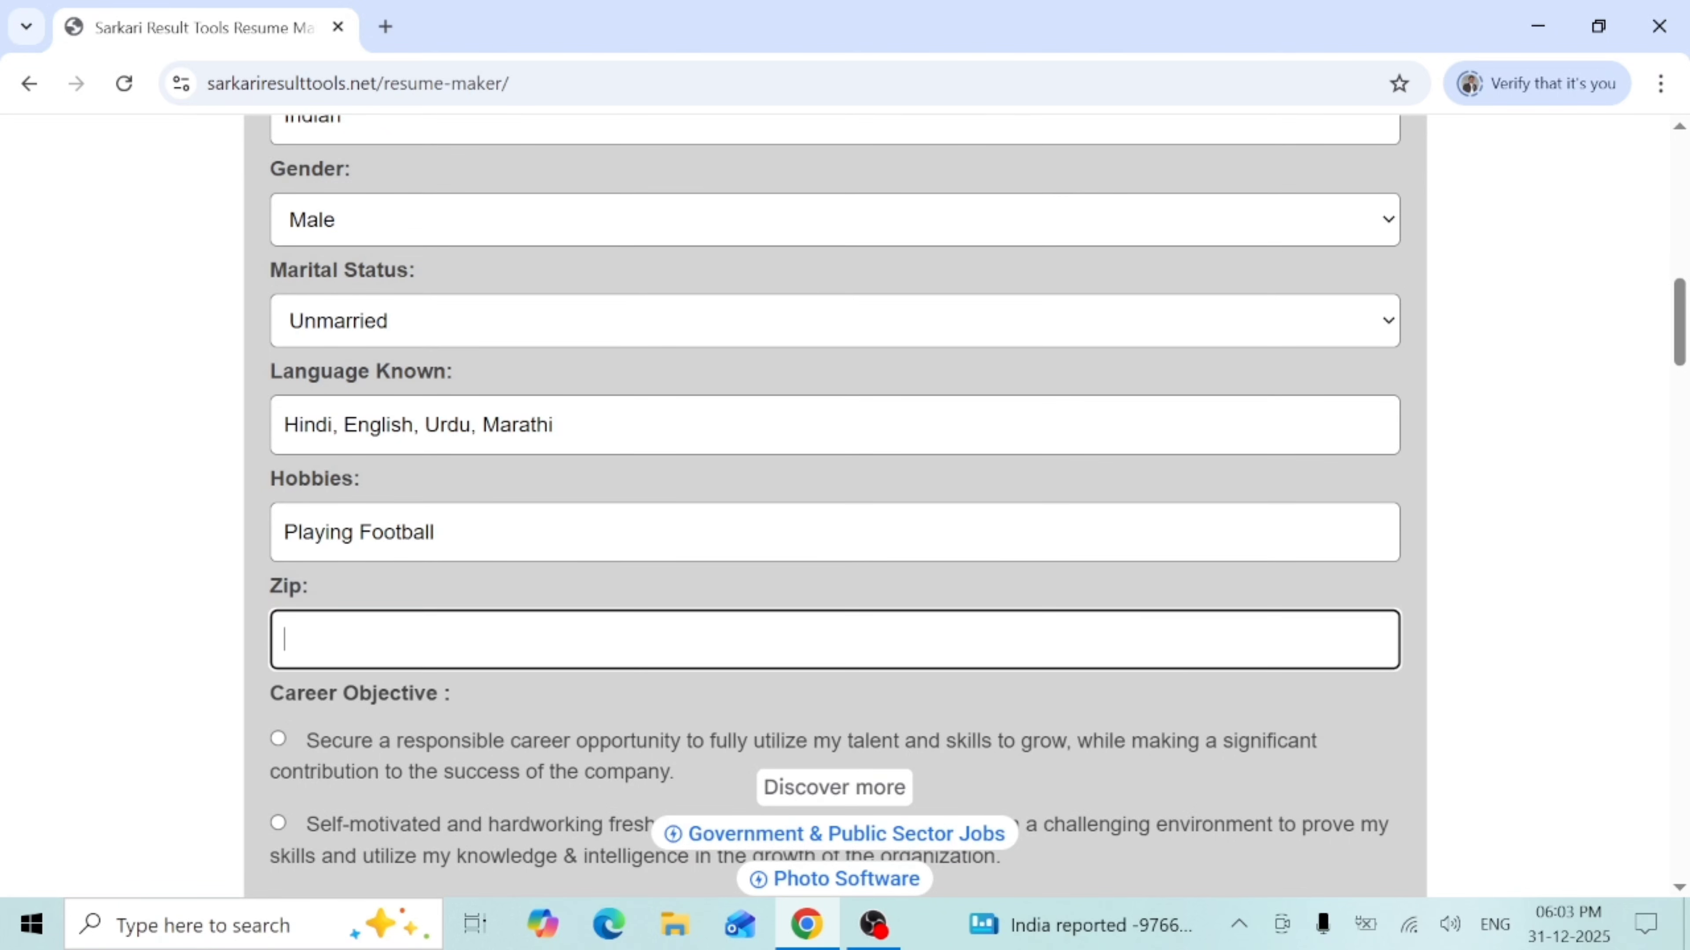
- Type 230304 into the Zip field
{"action": "type", "text": "230304"}
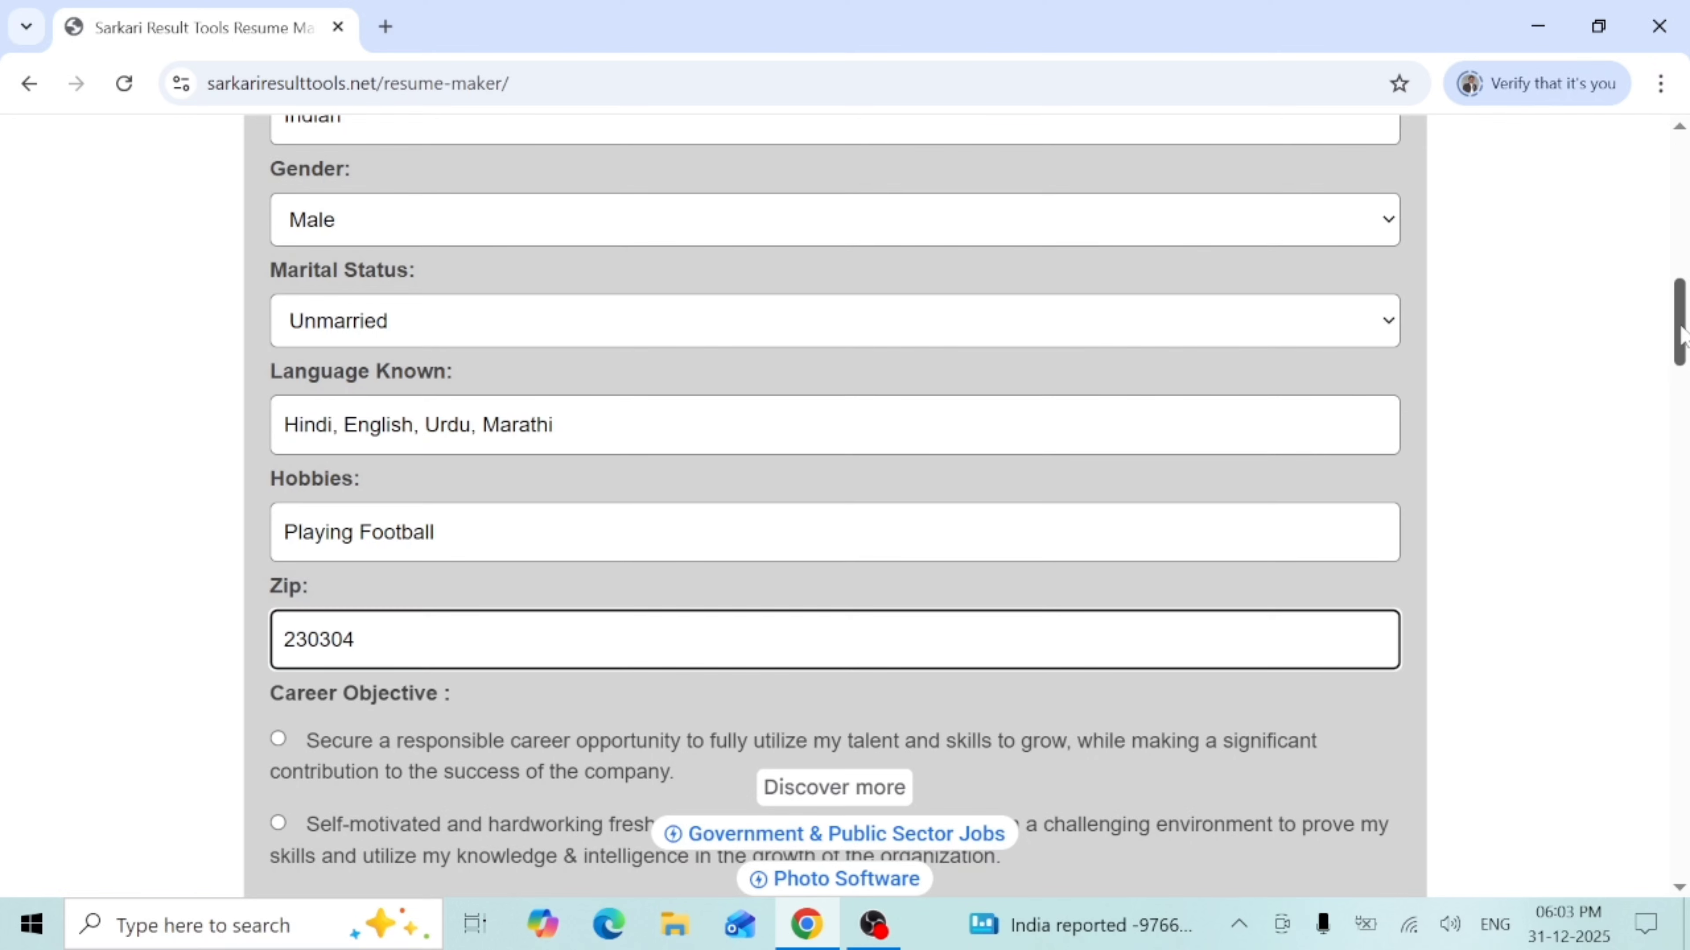
{"action": "scroll", "coordinate": [1680, 336], "scroll_direction": "down", "scroll_amount": 5}
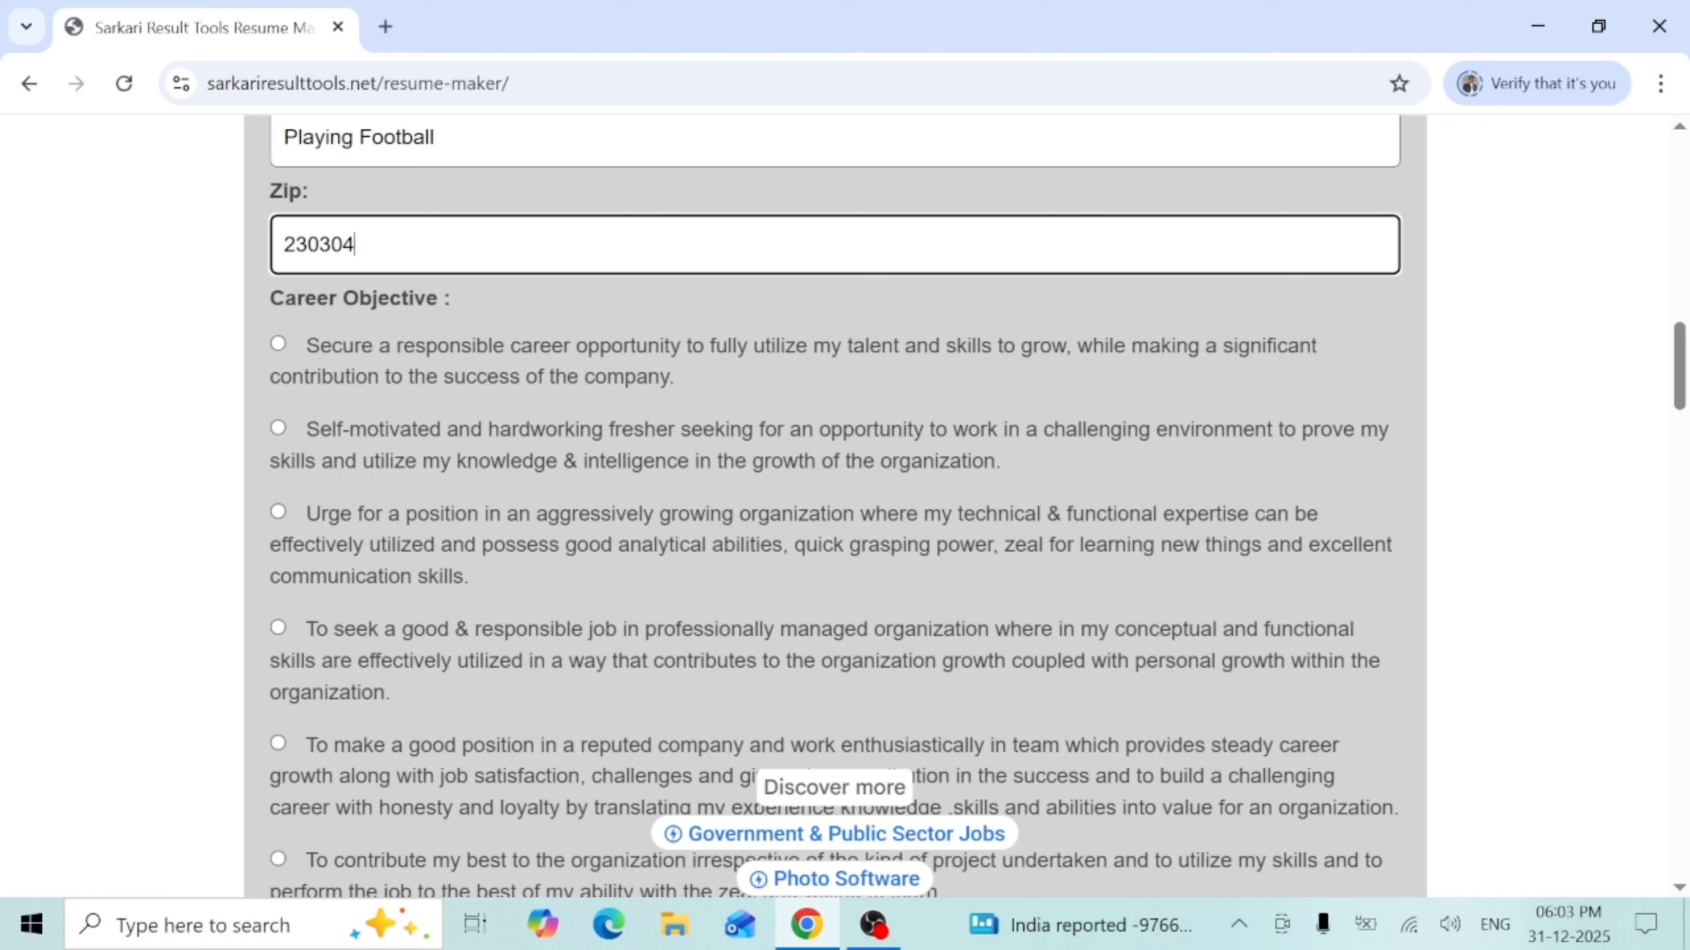
- Select the 'Self-motivated and hardworking fresher' career objective option
{"action": "left_click_drag", "start_coordinate": [305, 346], "coordinate": [671, 376]}
{"action": "left_click", "coordinate": [671, 377]}
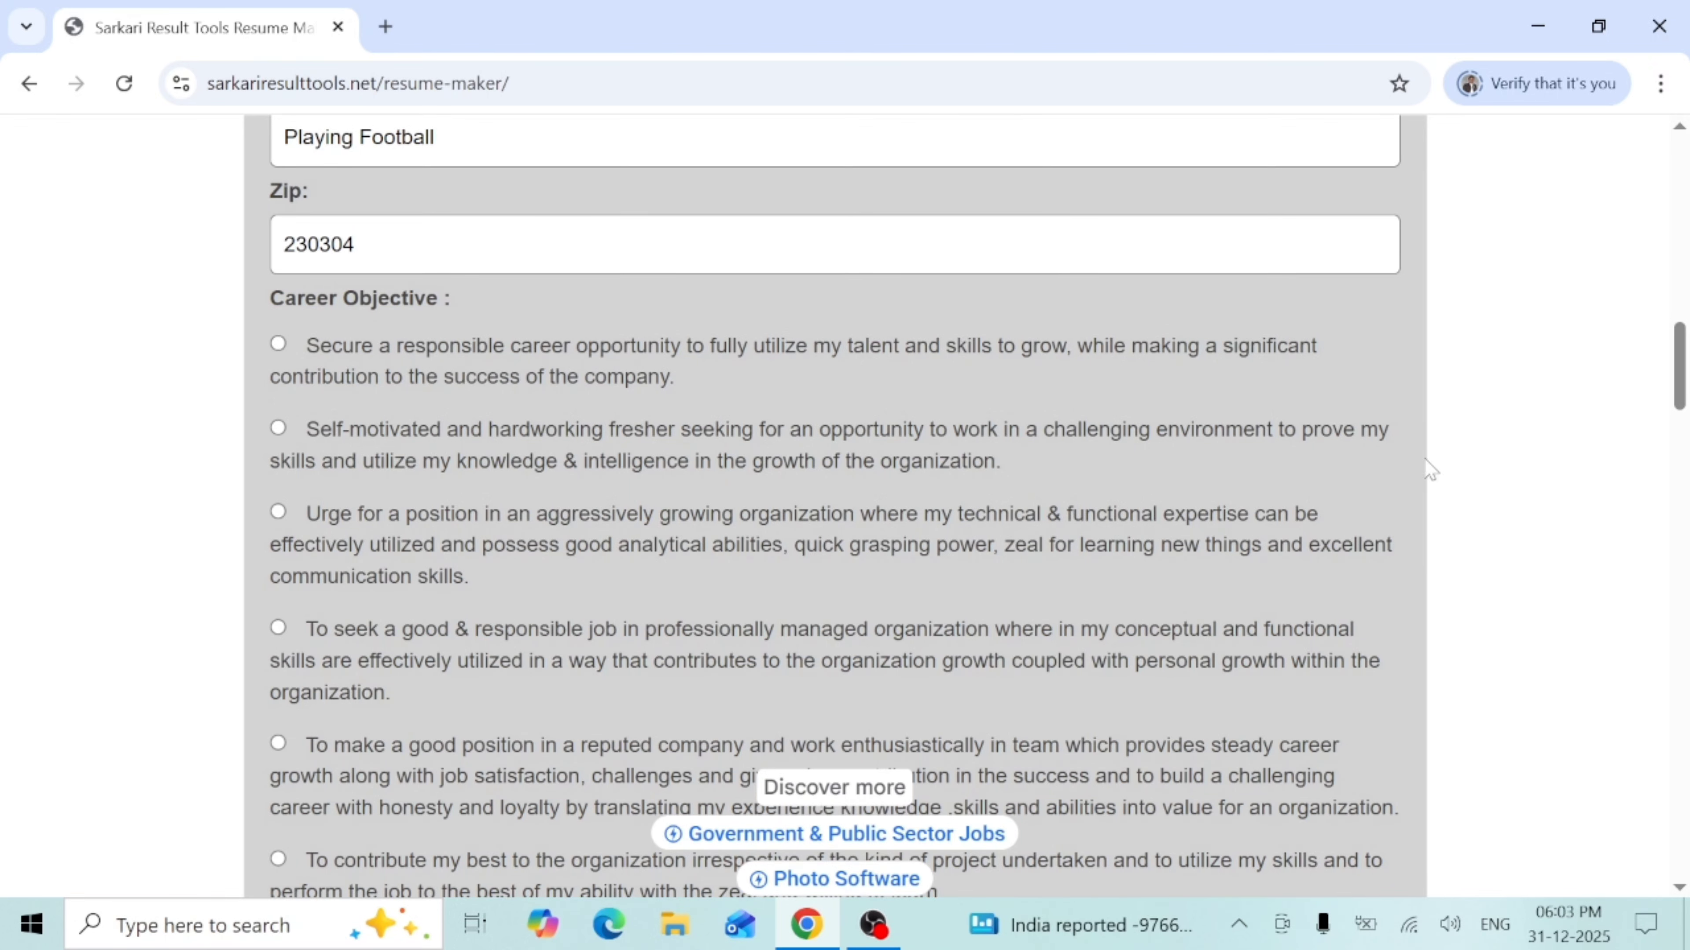
{"action": "left_click_drag", "start_coordinate": [1683, 363], "coordinate": [1683, 394]}
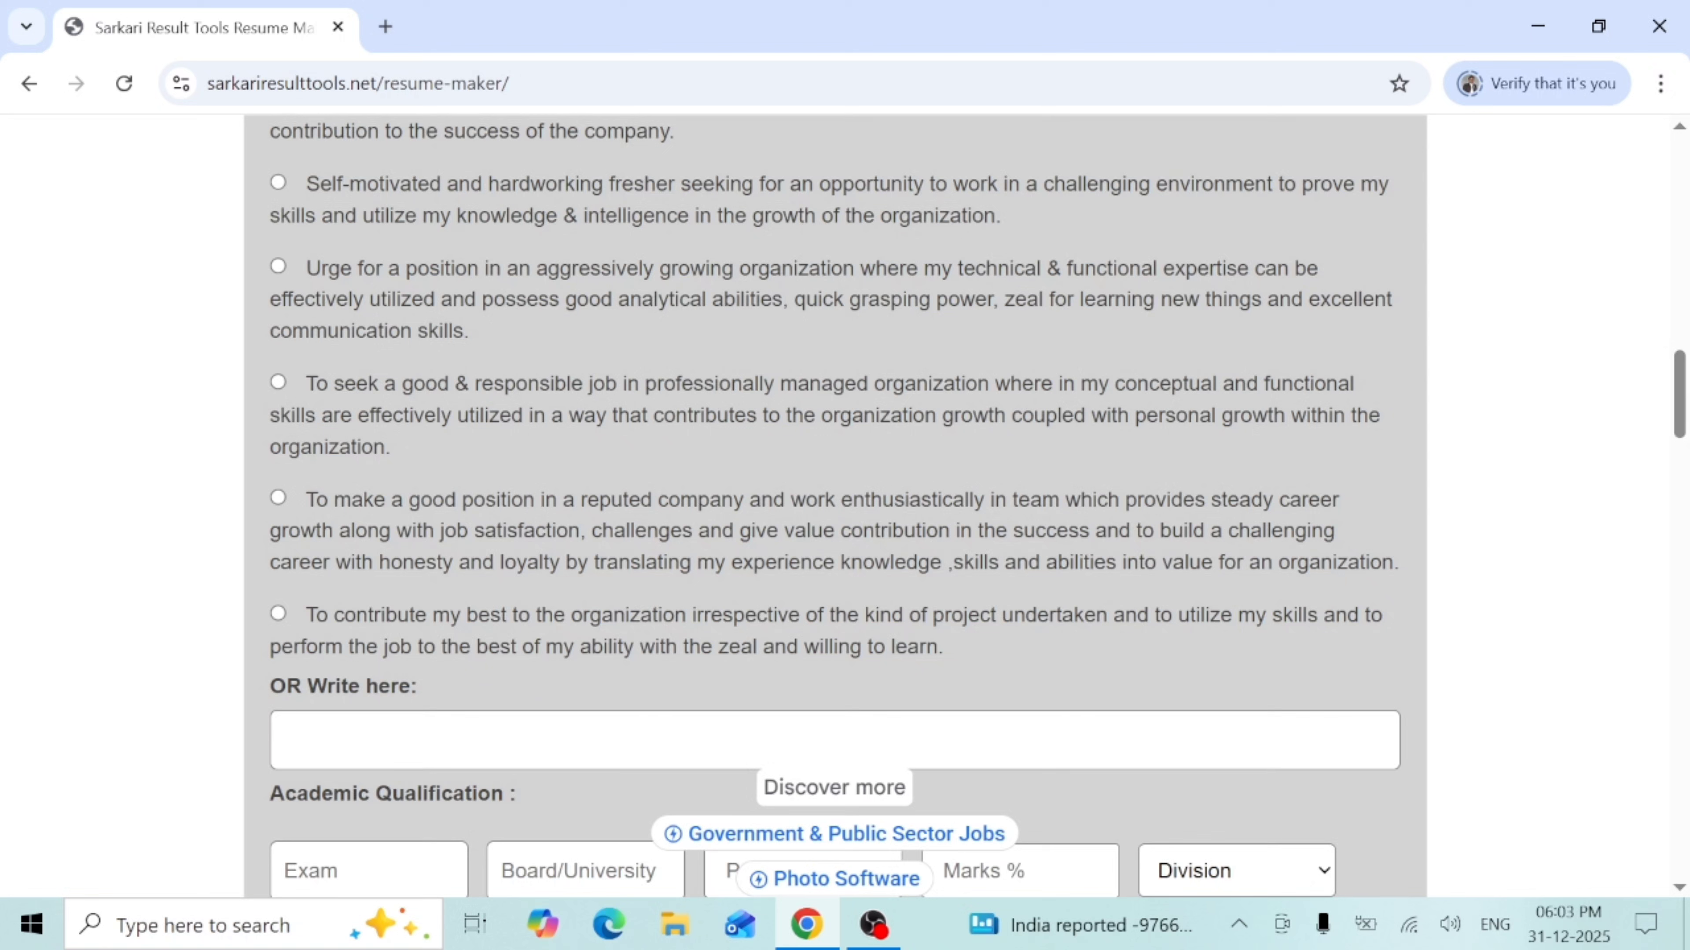
{"action": "left_click", "coordinate": [835, 740]}
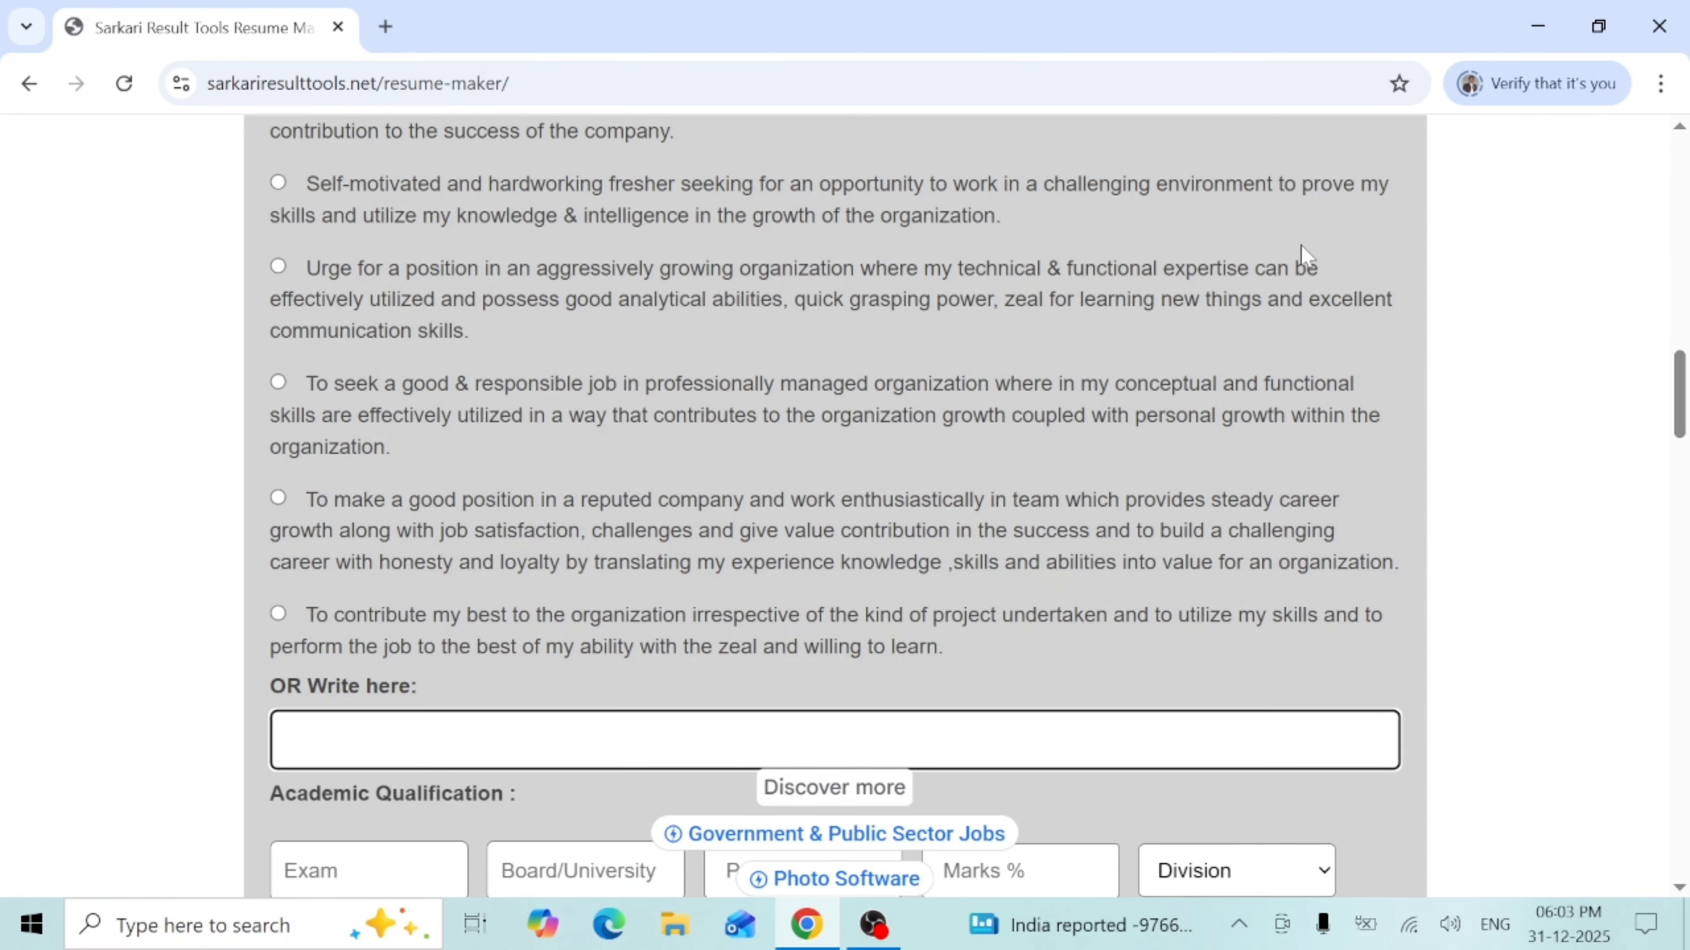
{"action": "left_click", "coordinate": [283, 187]}
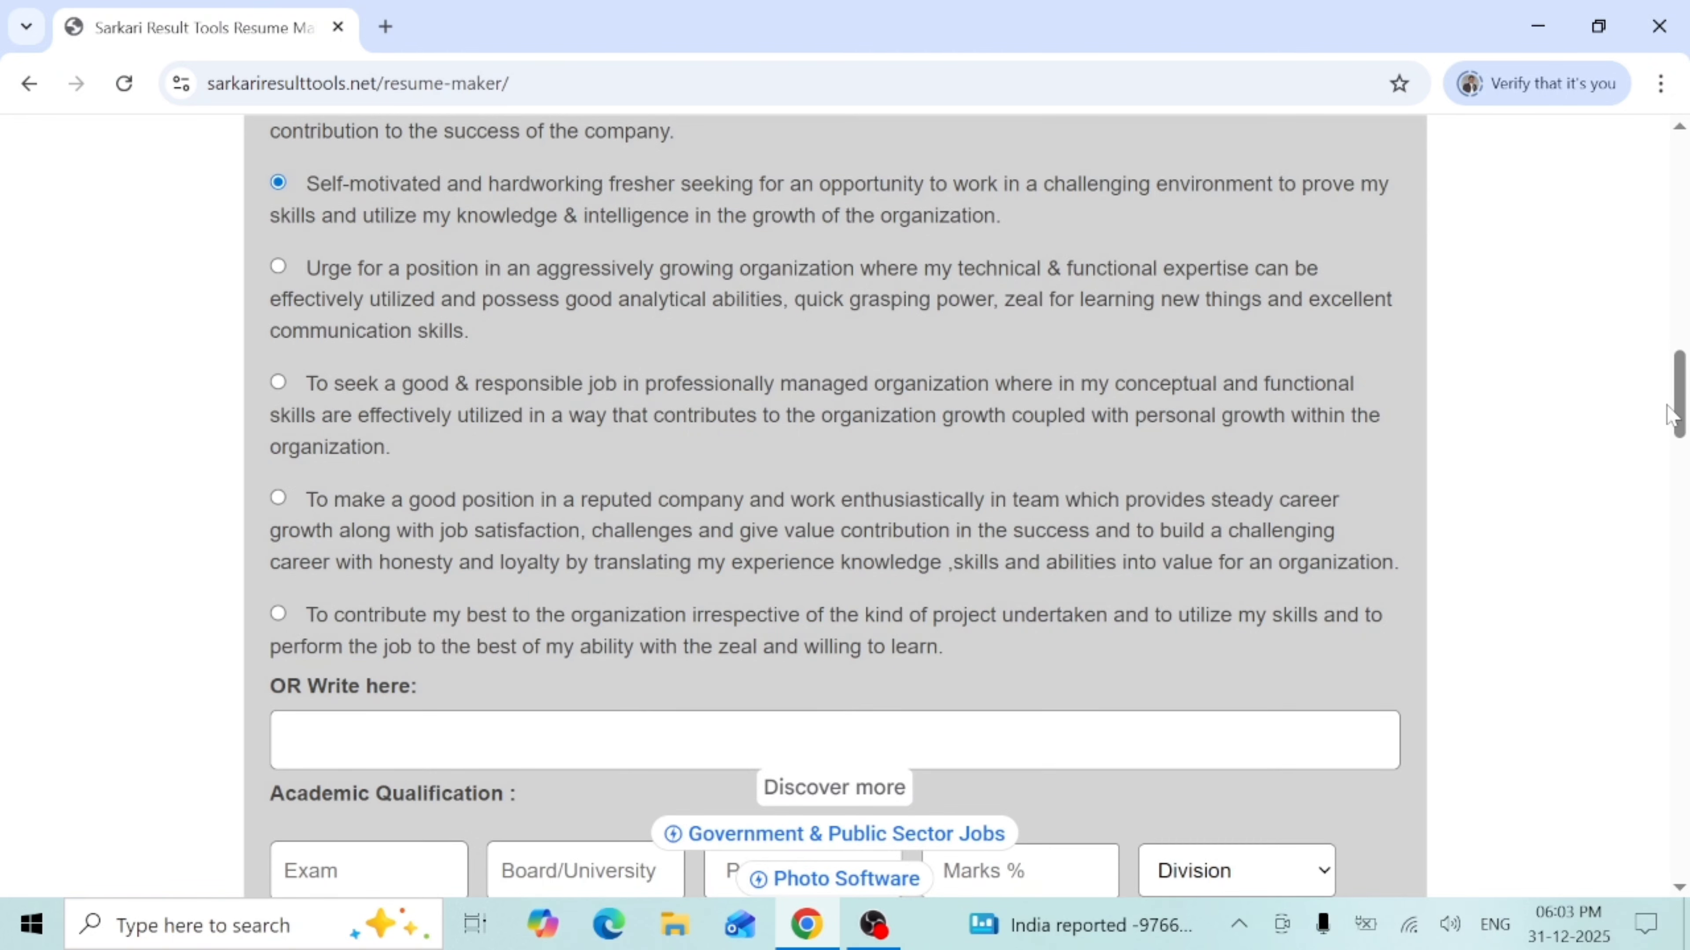
{"action": "left_click_drag", "start_coordinate": [1679, 415], "coordinate": [1679, 460]}
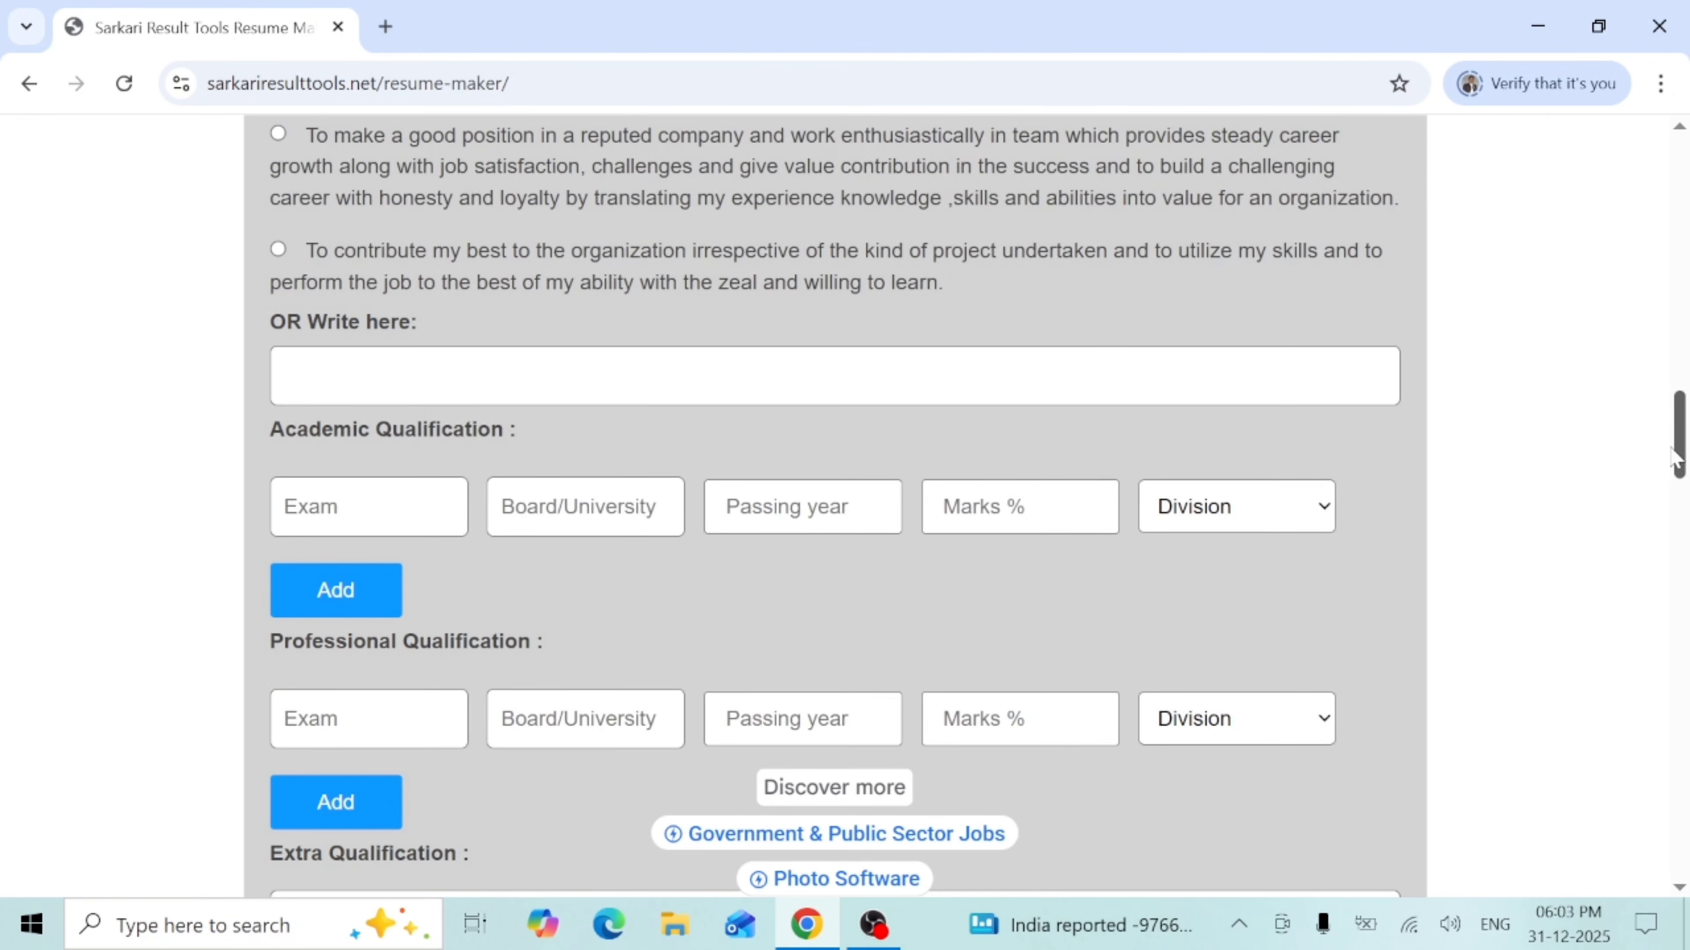
- Enter the first academic row as High School, UP Board, passed in 2000
{"action": "left_click", "coordinate": [369, 507]}
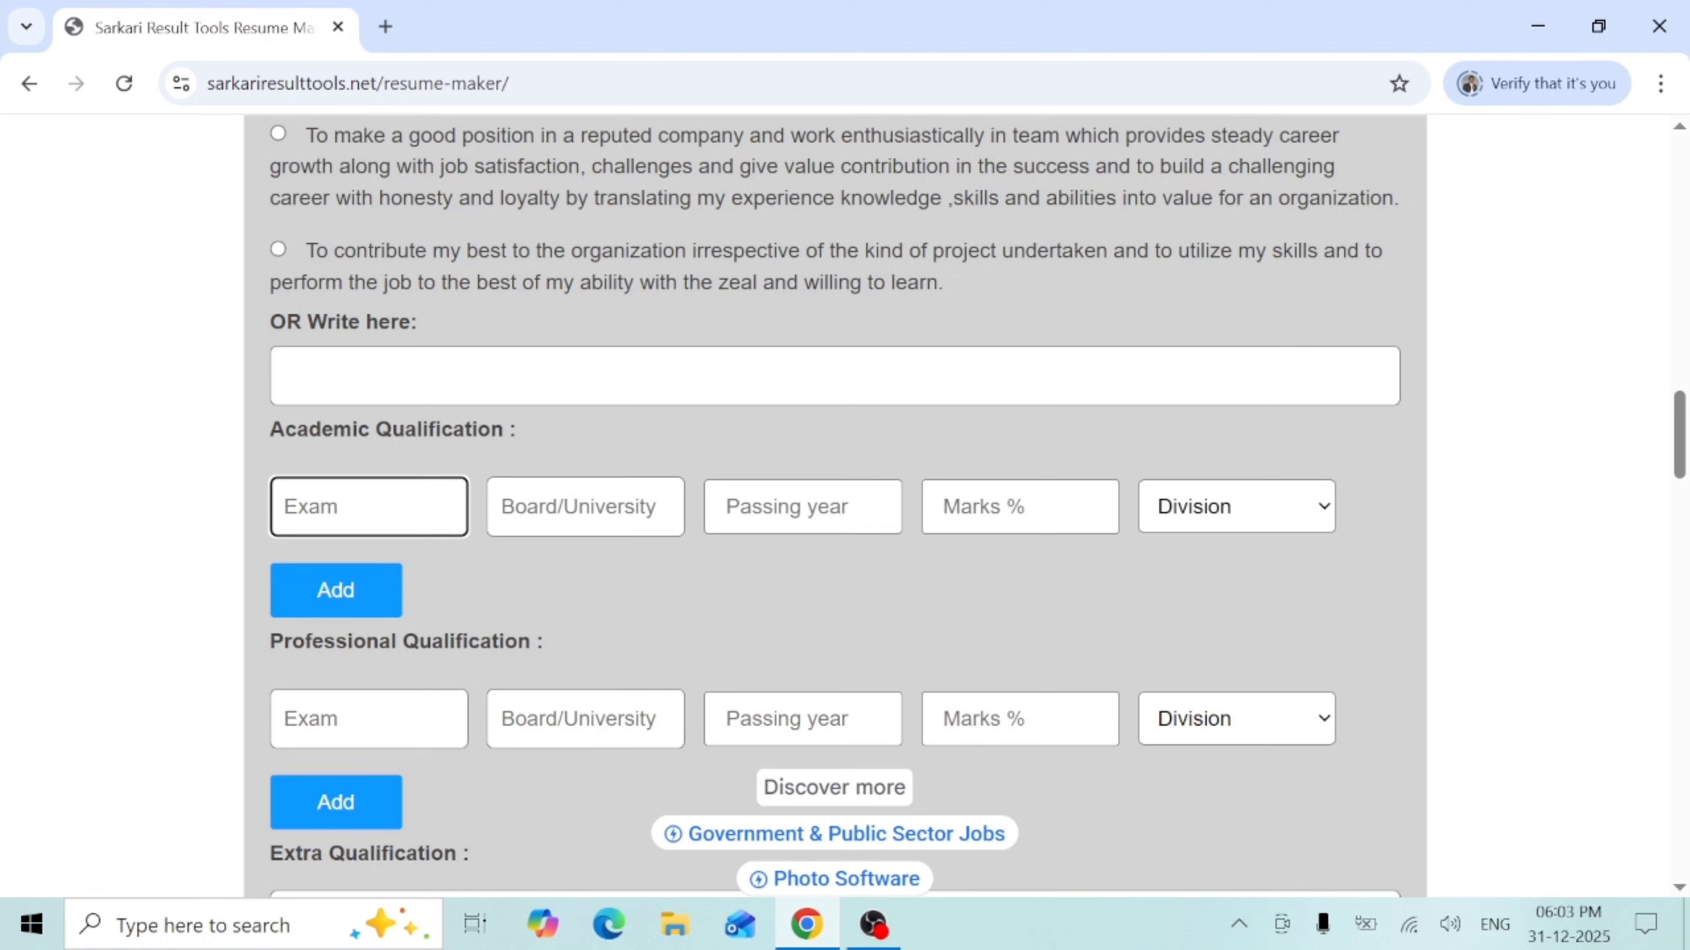
{"action": "type", "text": "High School"}
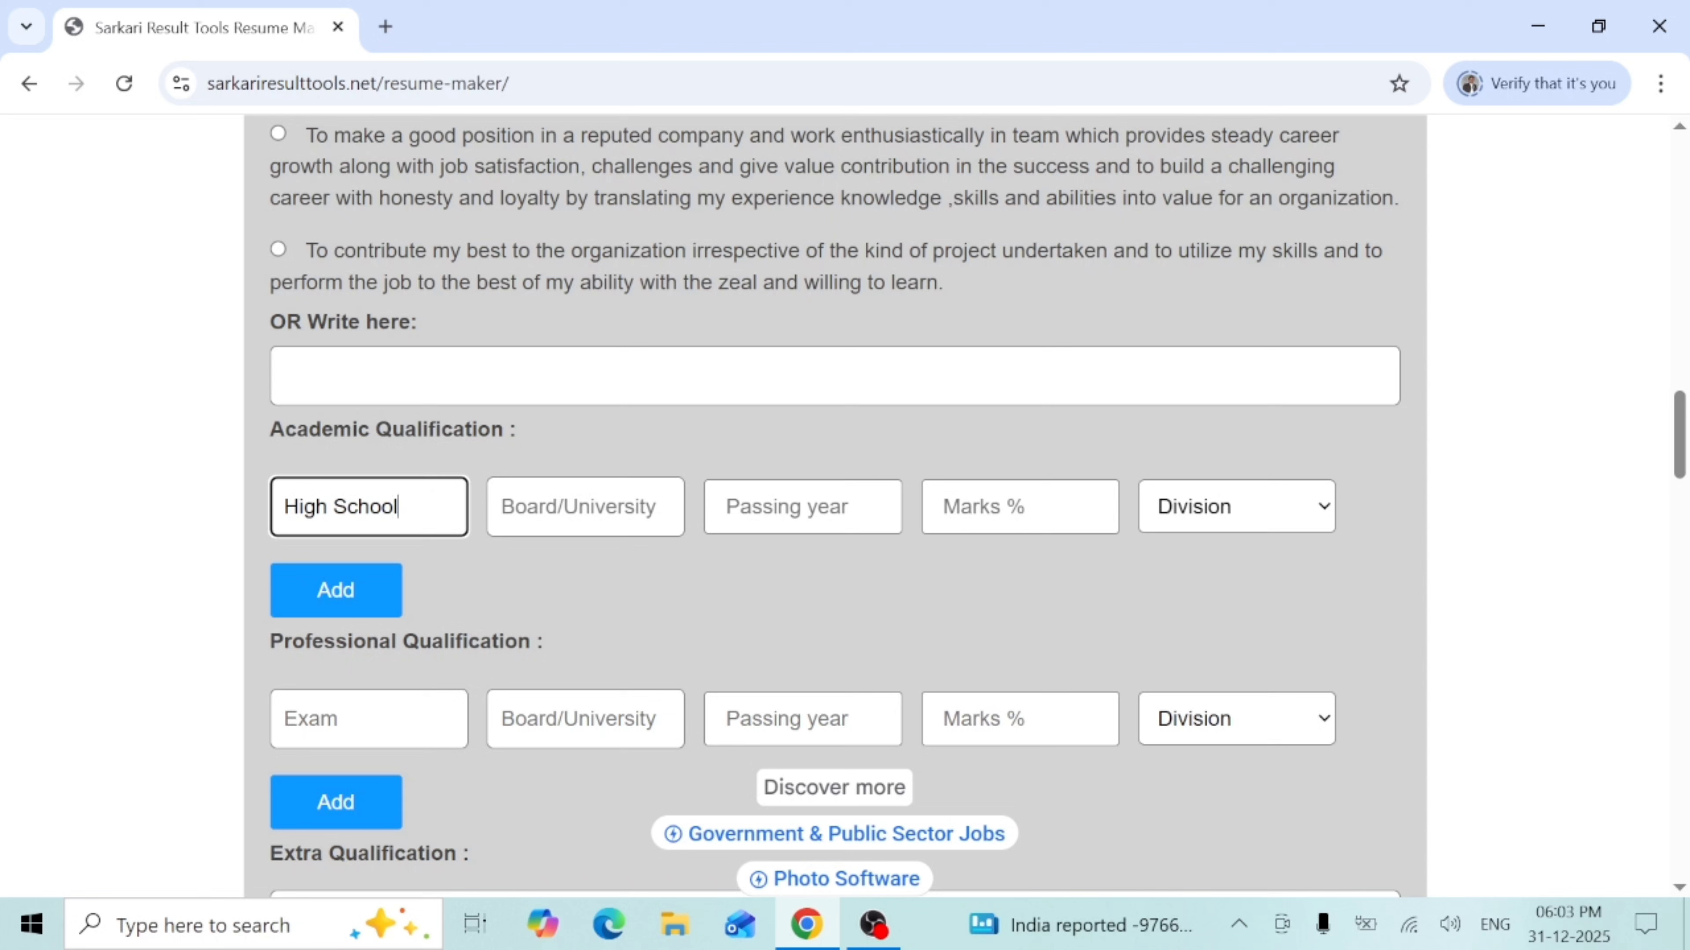
{"action": "key", "text": "Tab"}
{"action": "type", "text": "UP "}
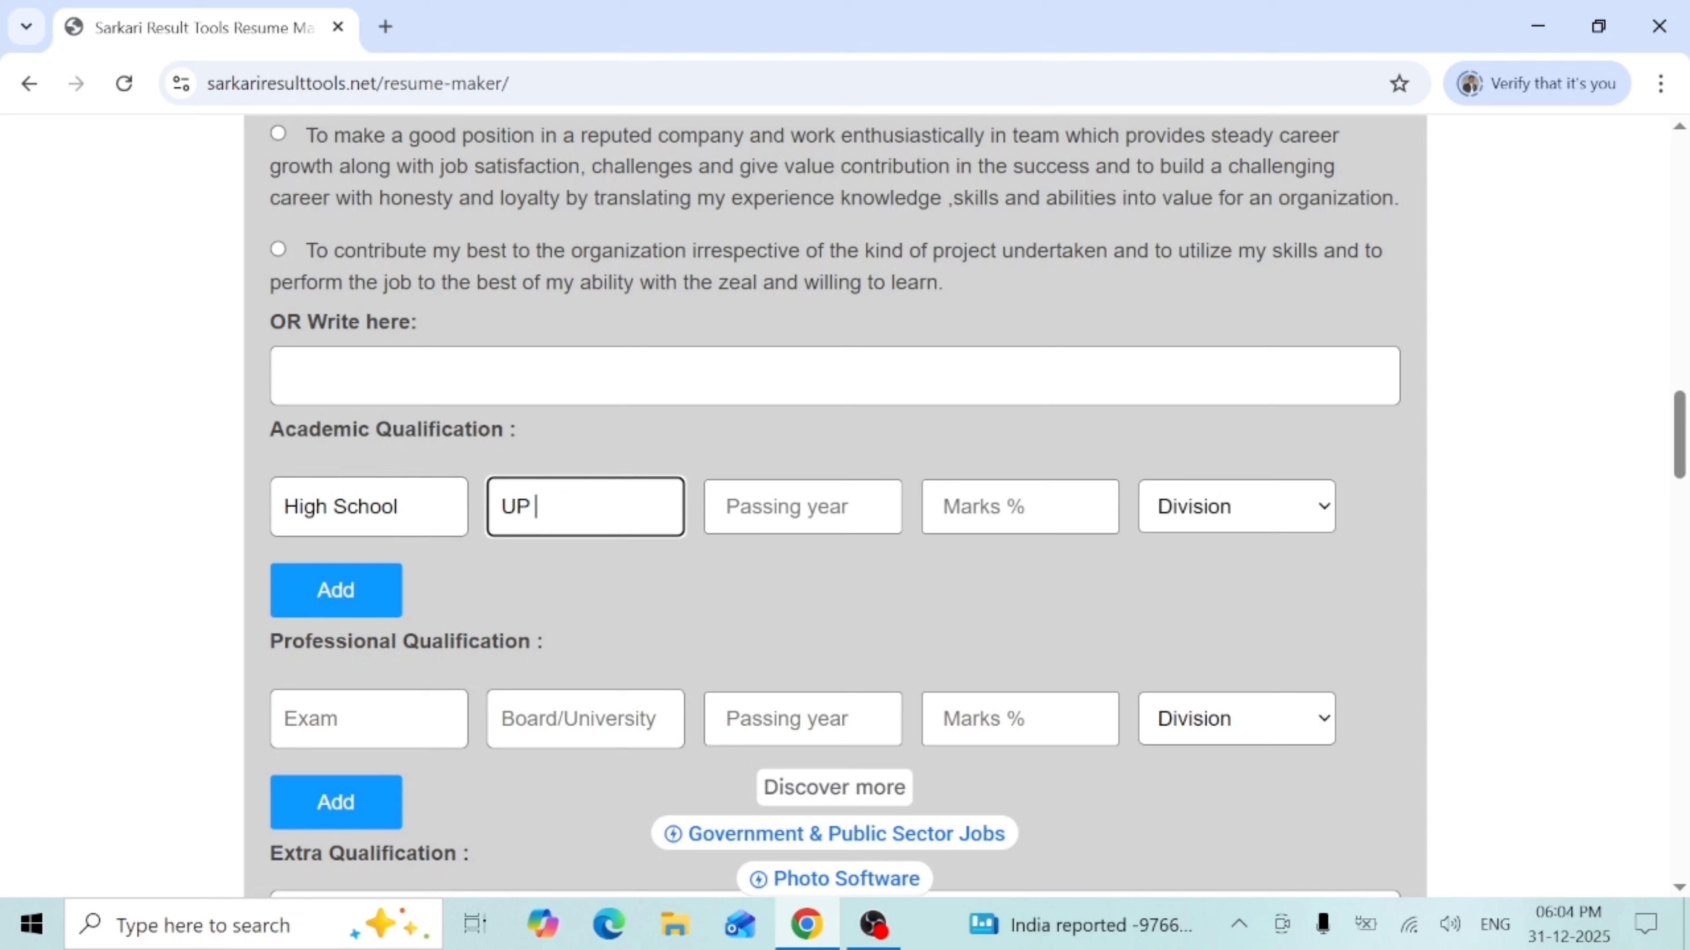
{"action": "type", "text": "Board"}
{"action": "key", "text": "Tab"}
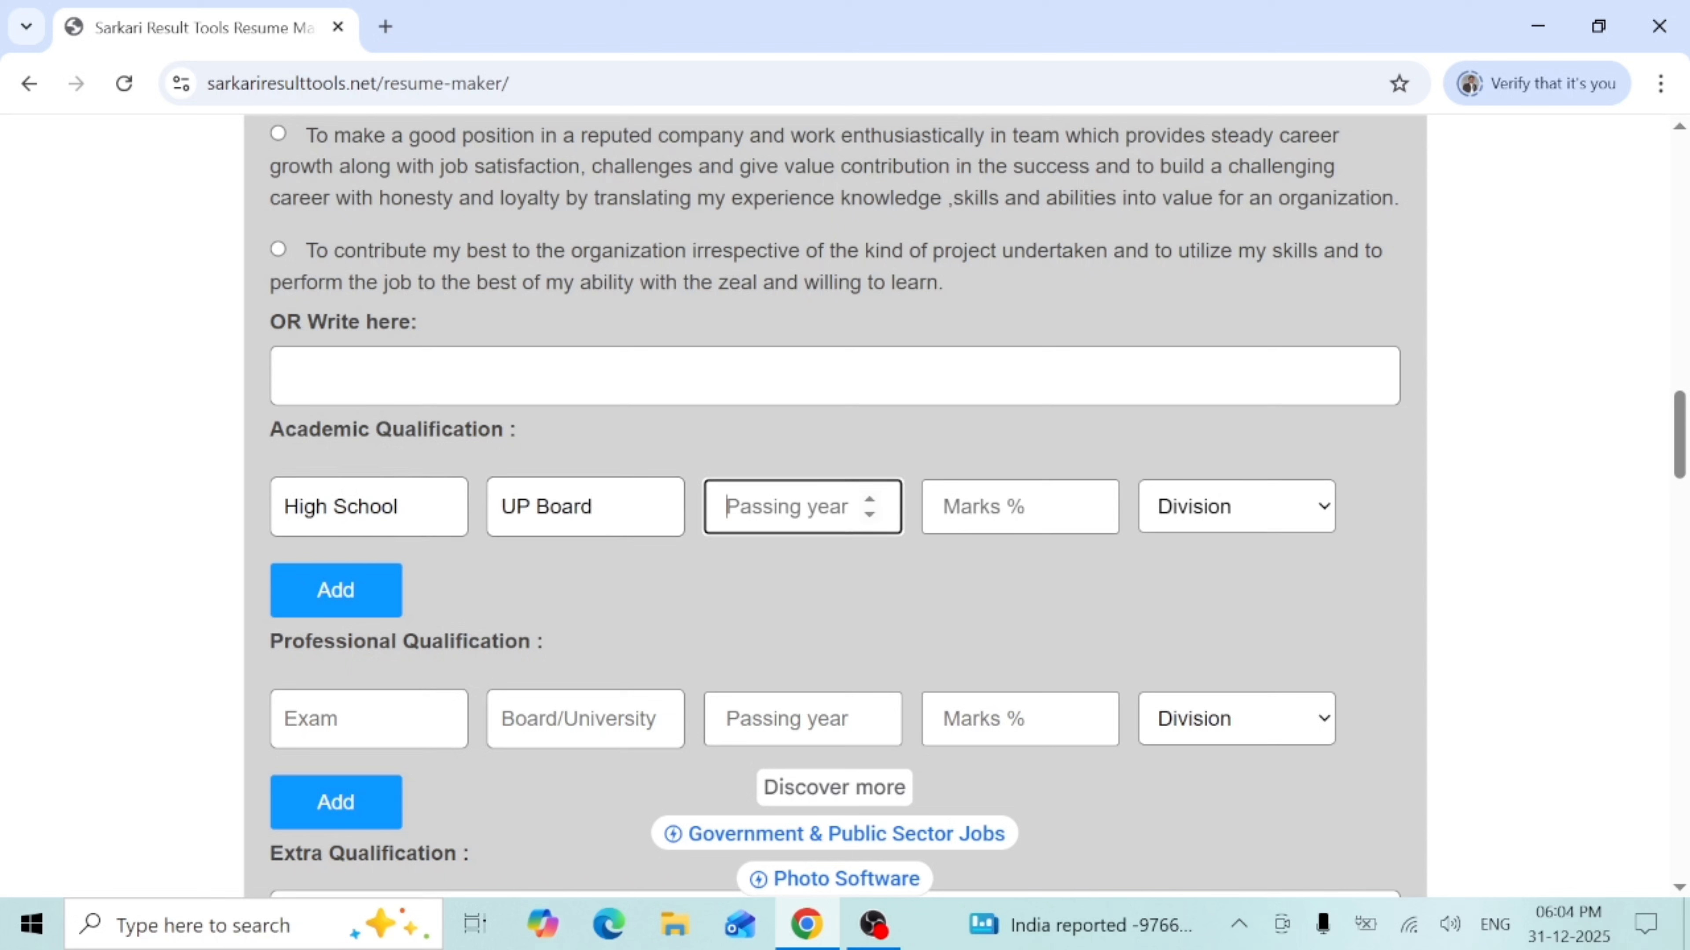
{"action": "type", "text": "2000"}
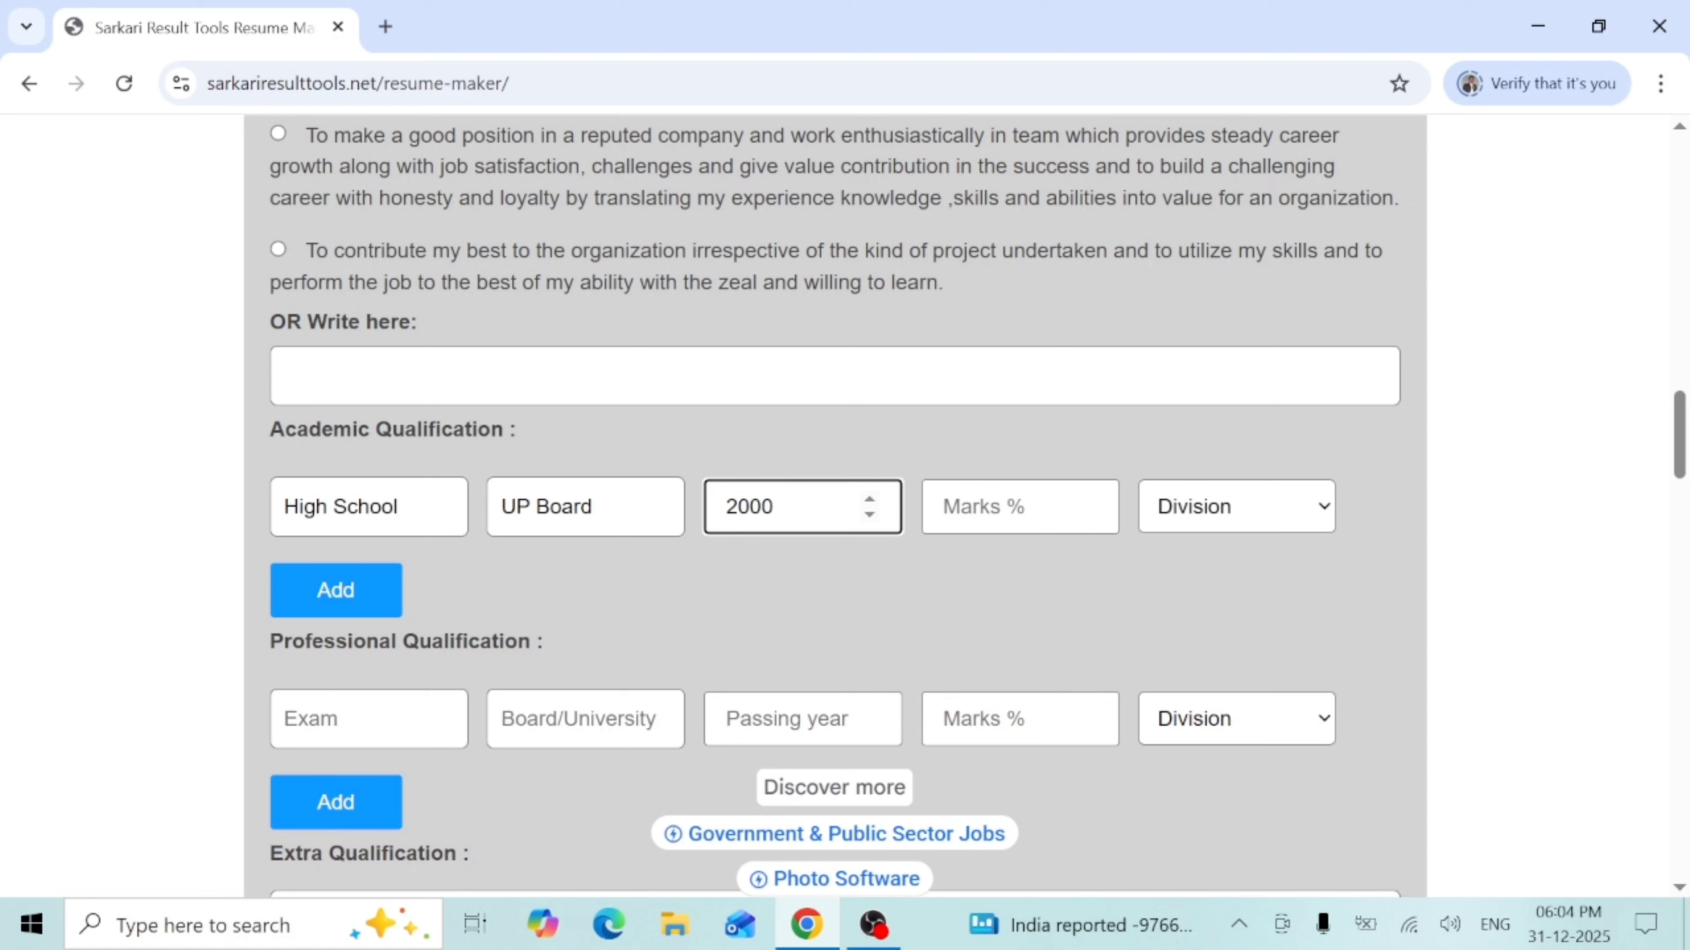
- Give High School 69 marks and 1st division
{"action": "key", "text": "Tab"}
{"action": "type", "text": "15"}
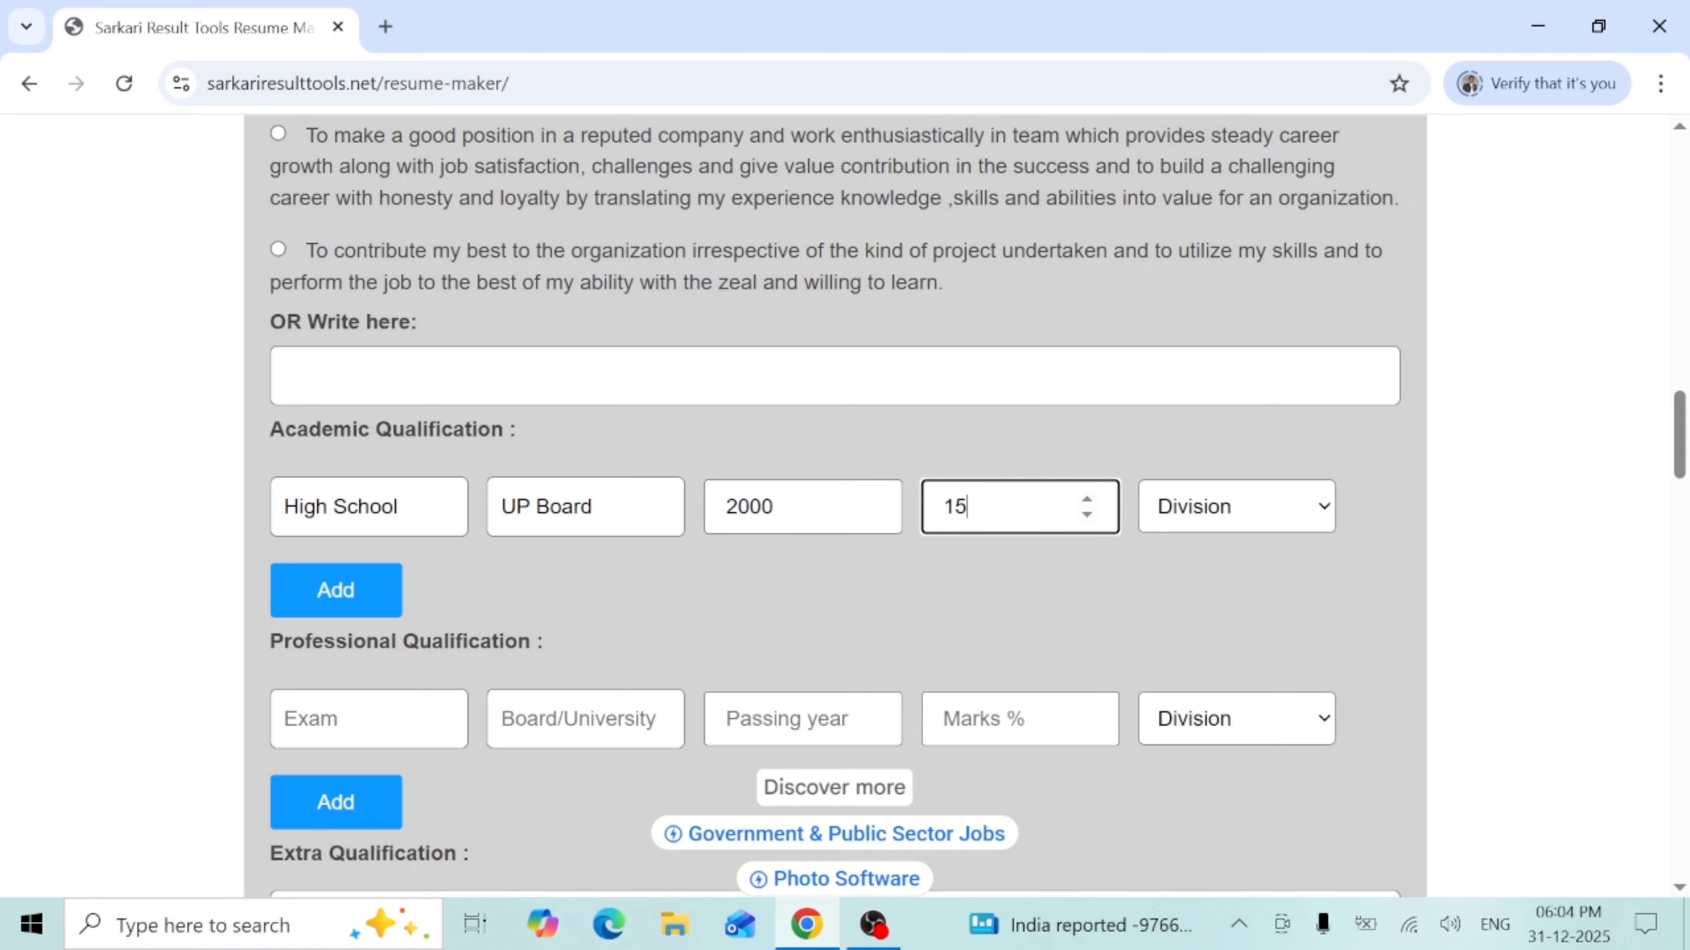
{"action": "key", "text": "BackSpace"}
{"action": "key", "text": "BackSpace"}
{"action": "type", "text": "69"}
{"action": "key", "text": "Tab"}
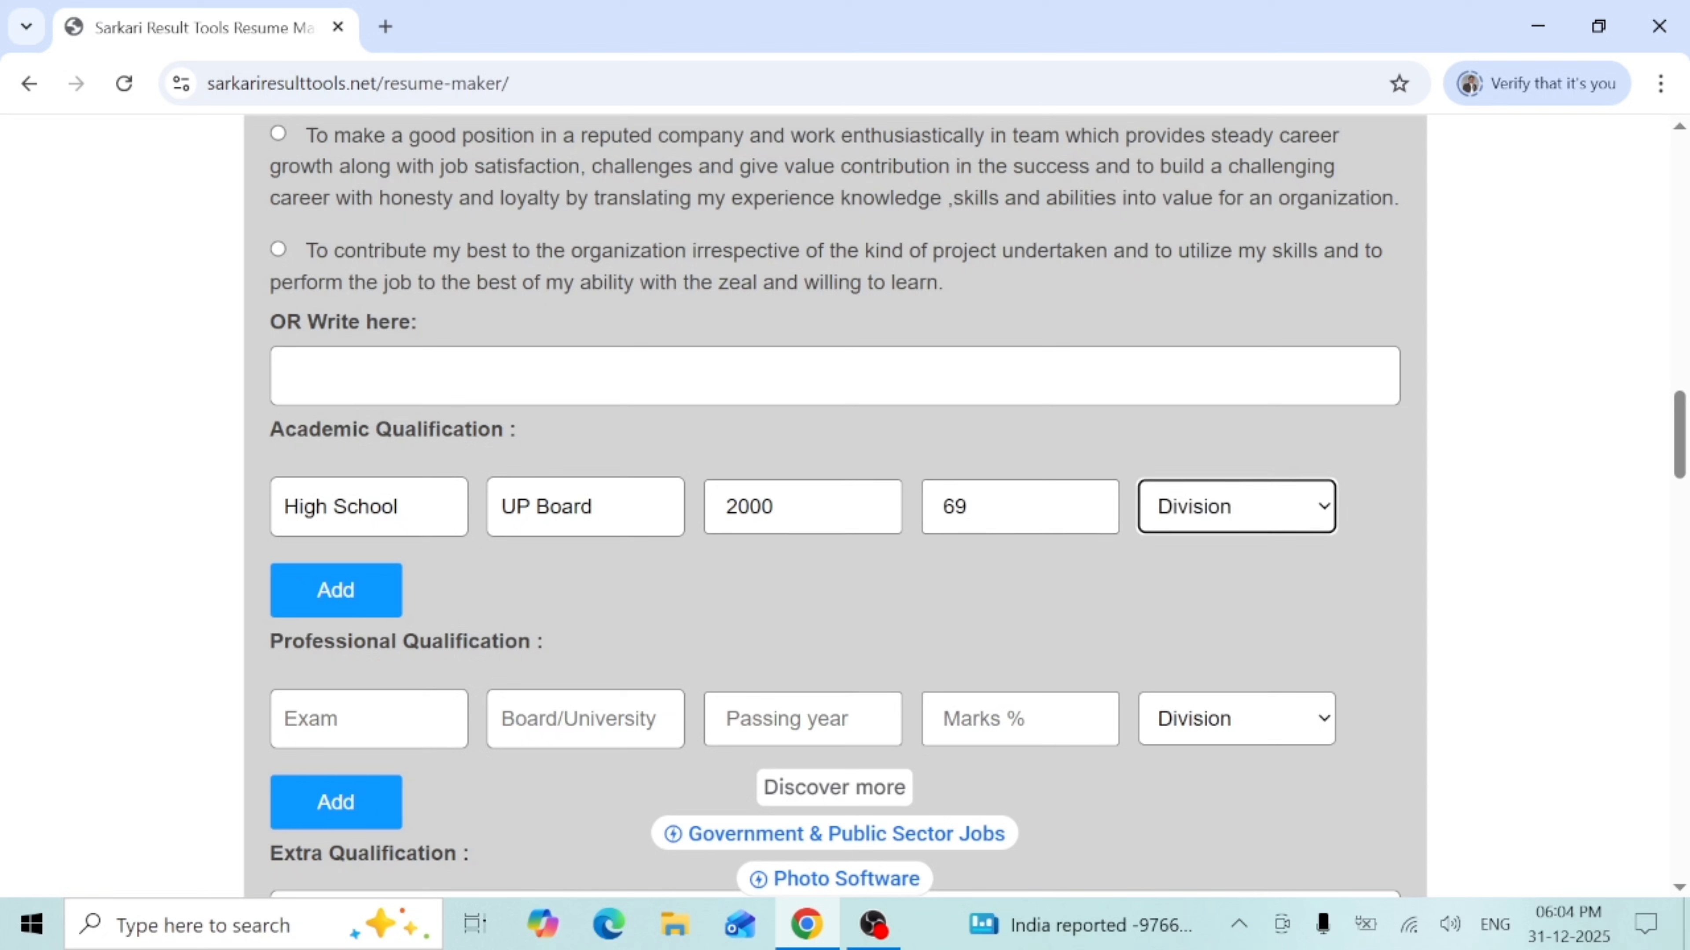
{"action": "left_click", "coordinate": [1231, 526]}
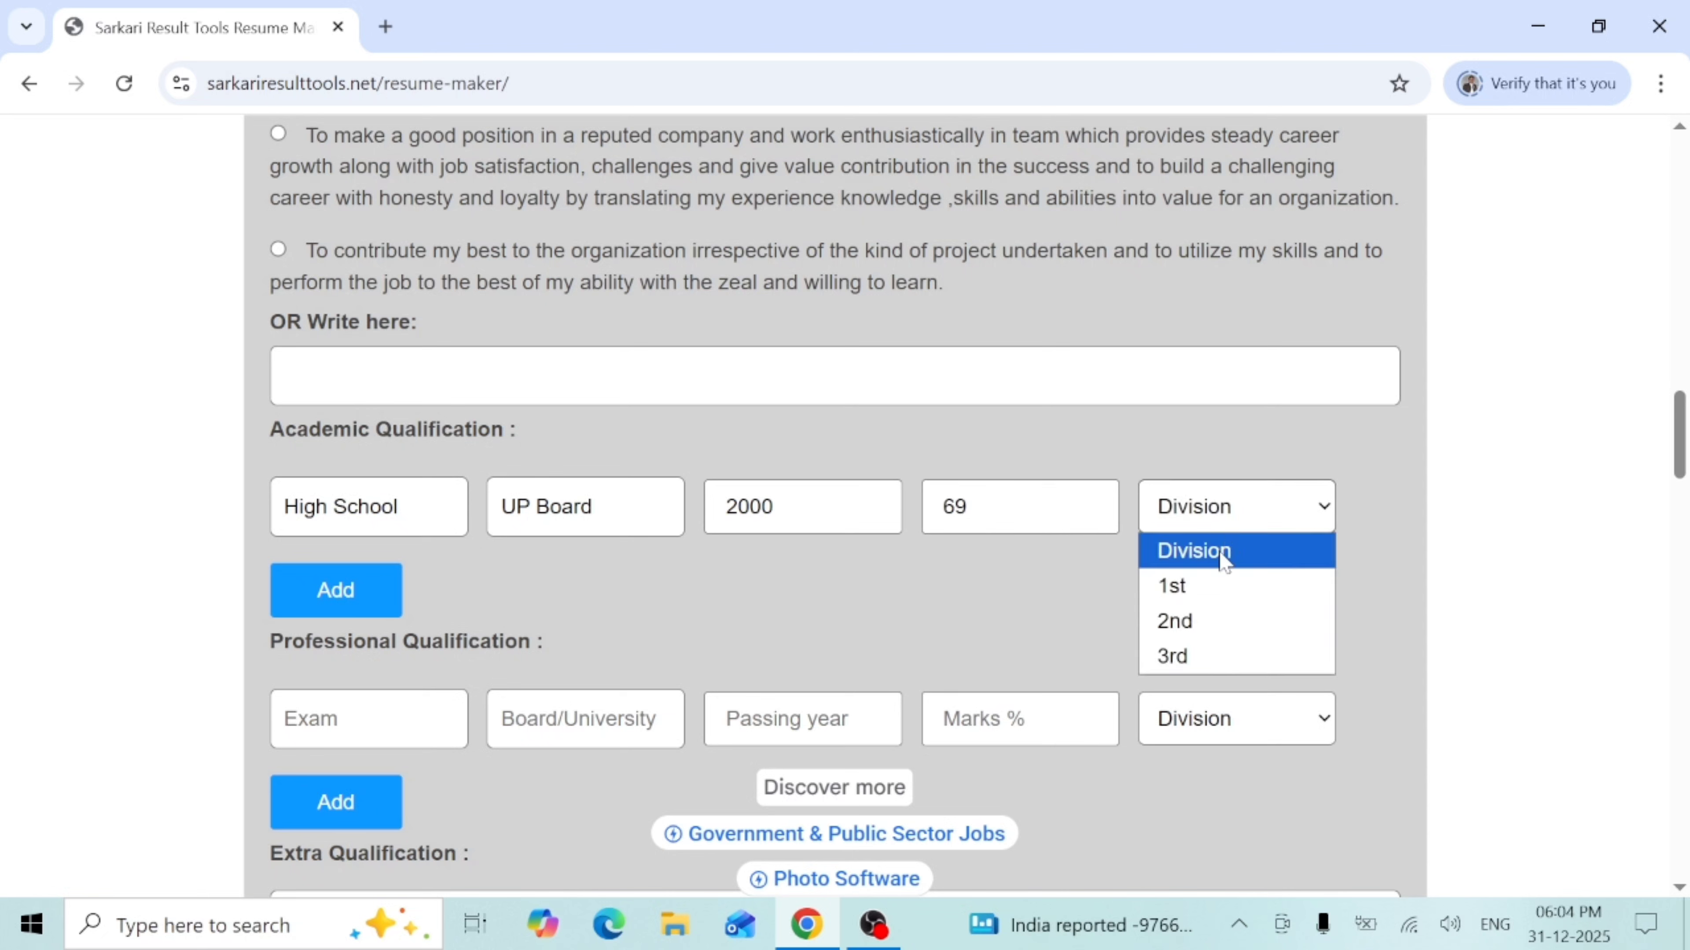
{"action": "left_click", "coordinate": [1198, 585]}
{"action": "left_click", "coordinate": [350, 596]}
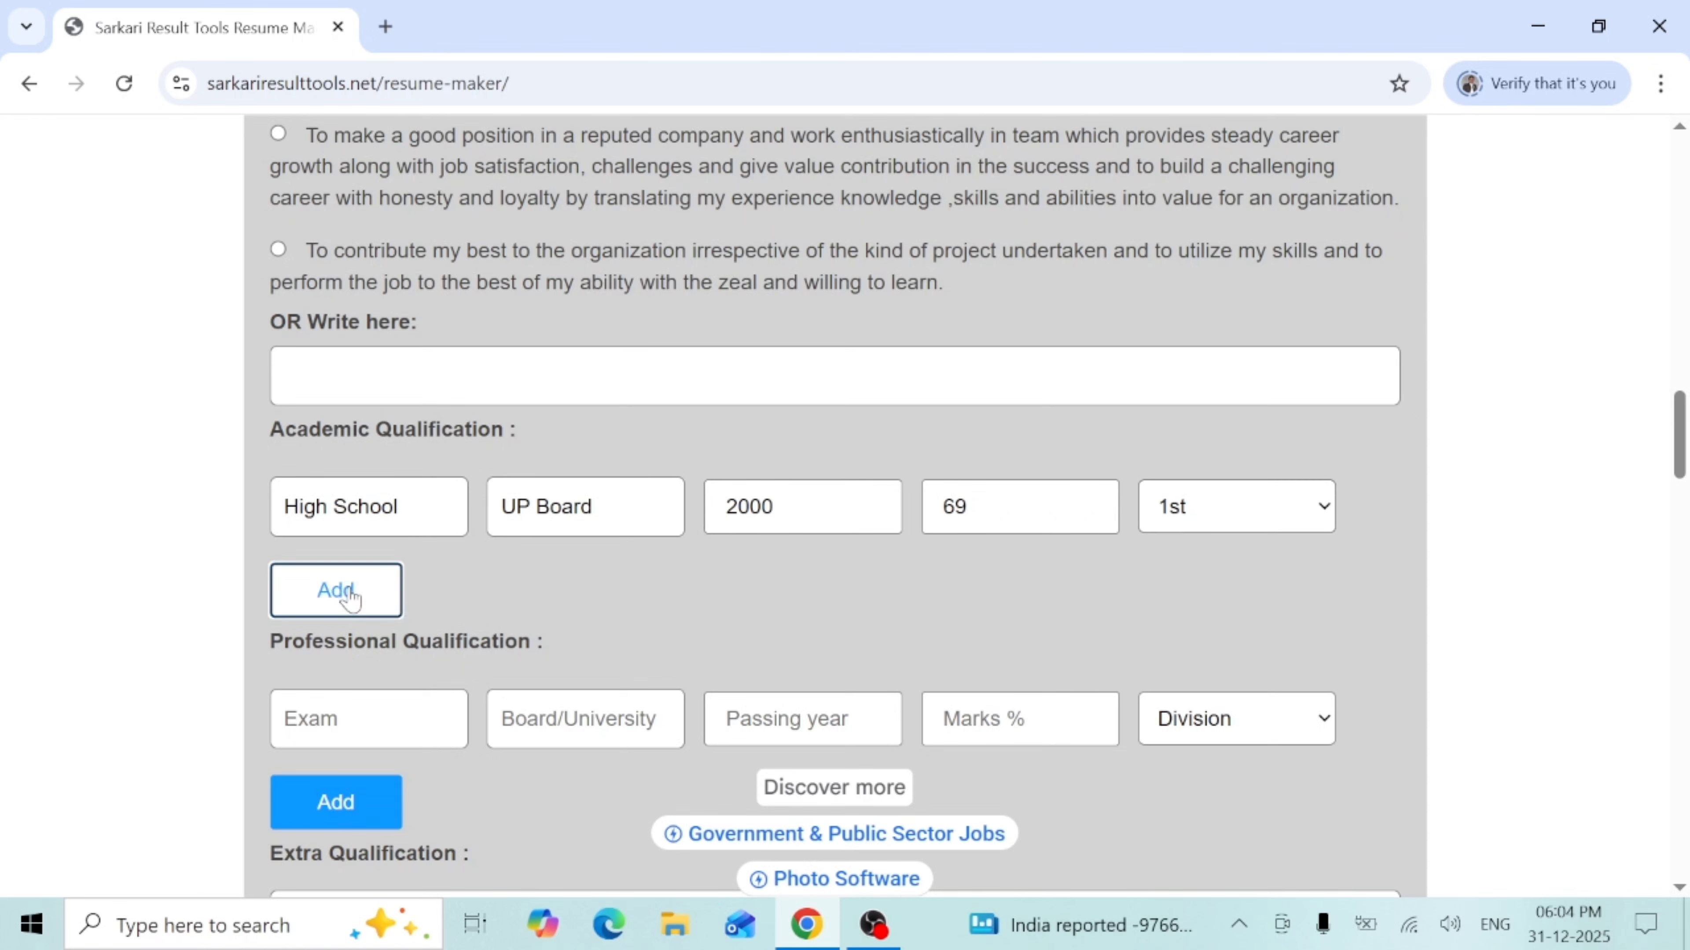
- Add an Intermediate academic row with CBSE board and passing year 2020
{"action": "left_click", "coordinate": [350, 596]}
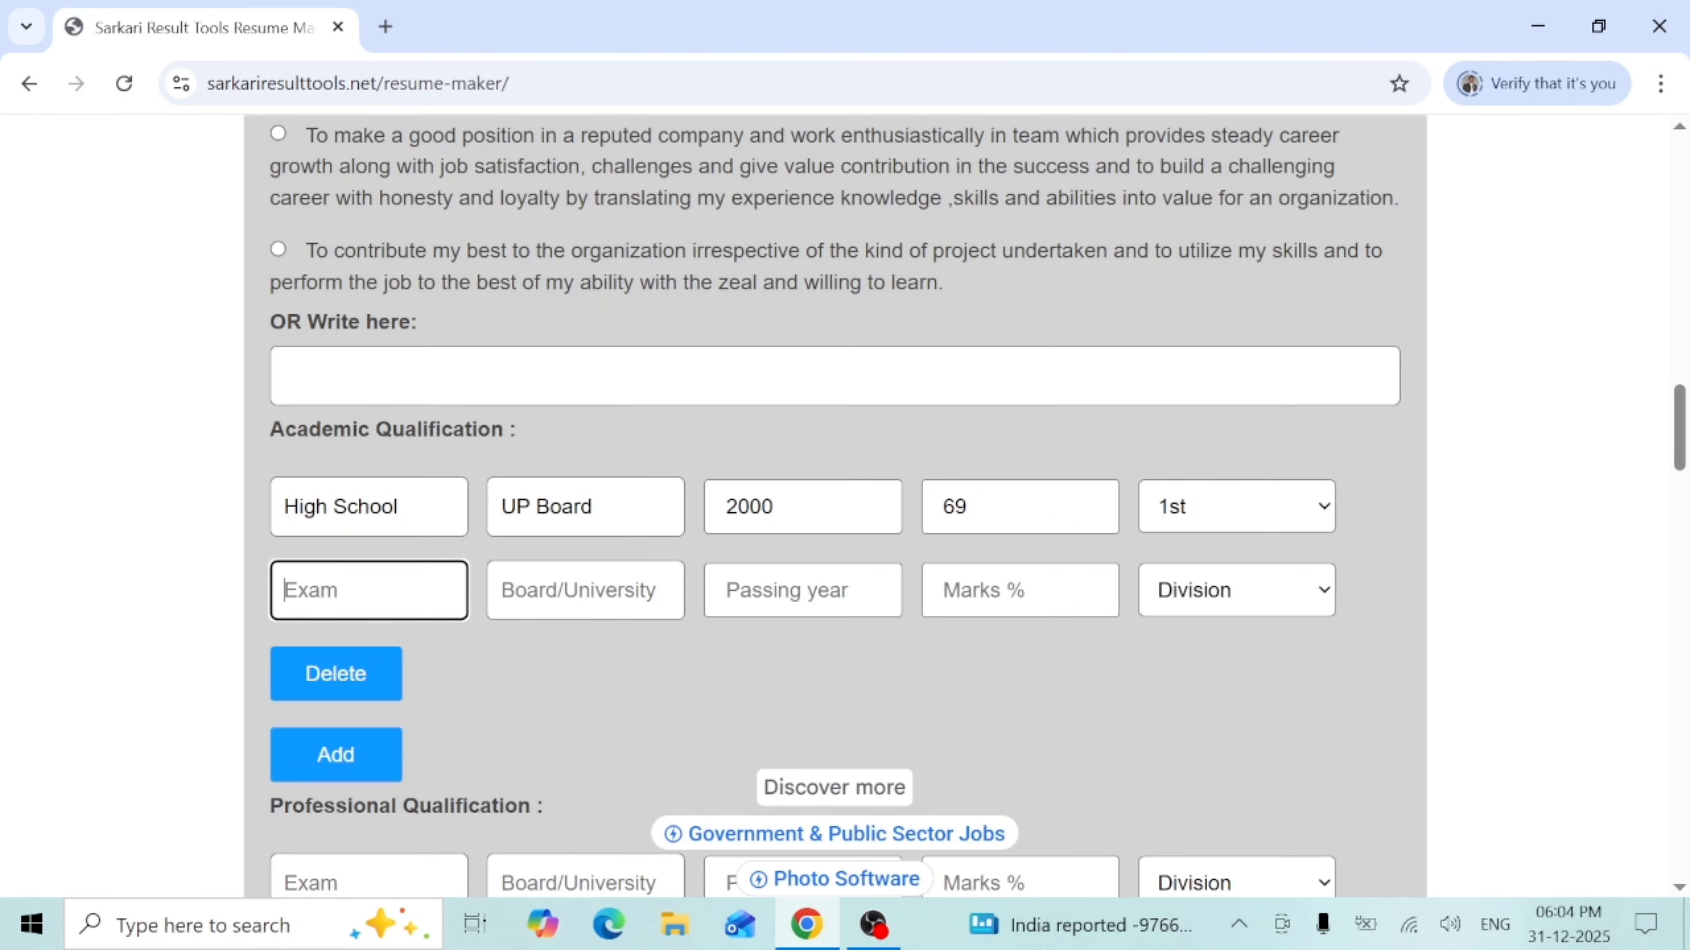
{"action": "type", "text": "Intermediate"}
{"action": "key", "text": "Tab"}
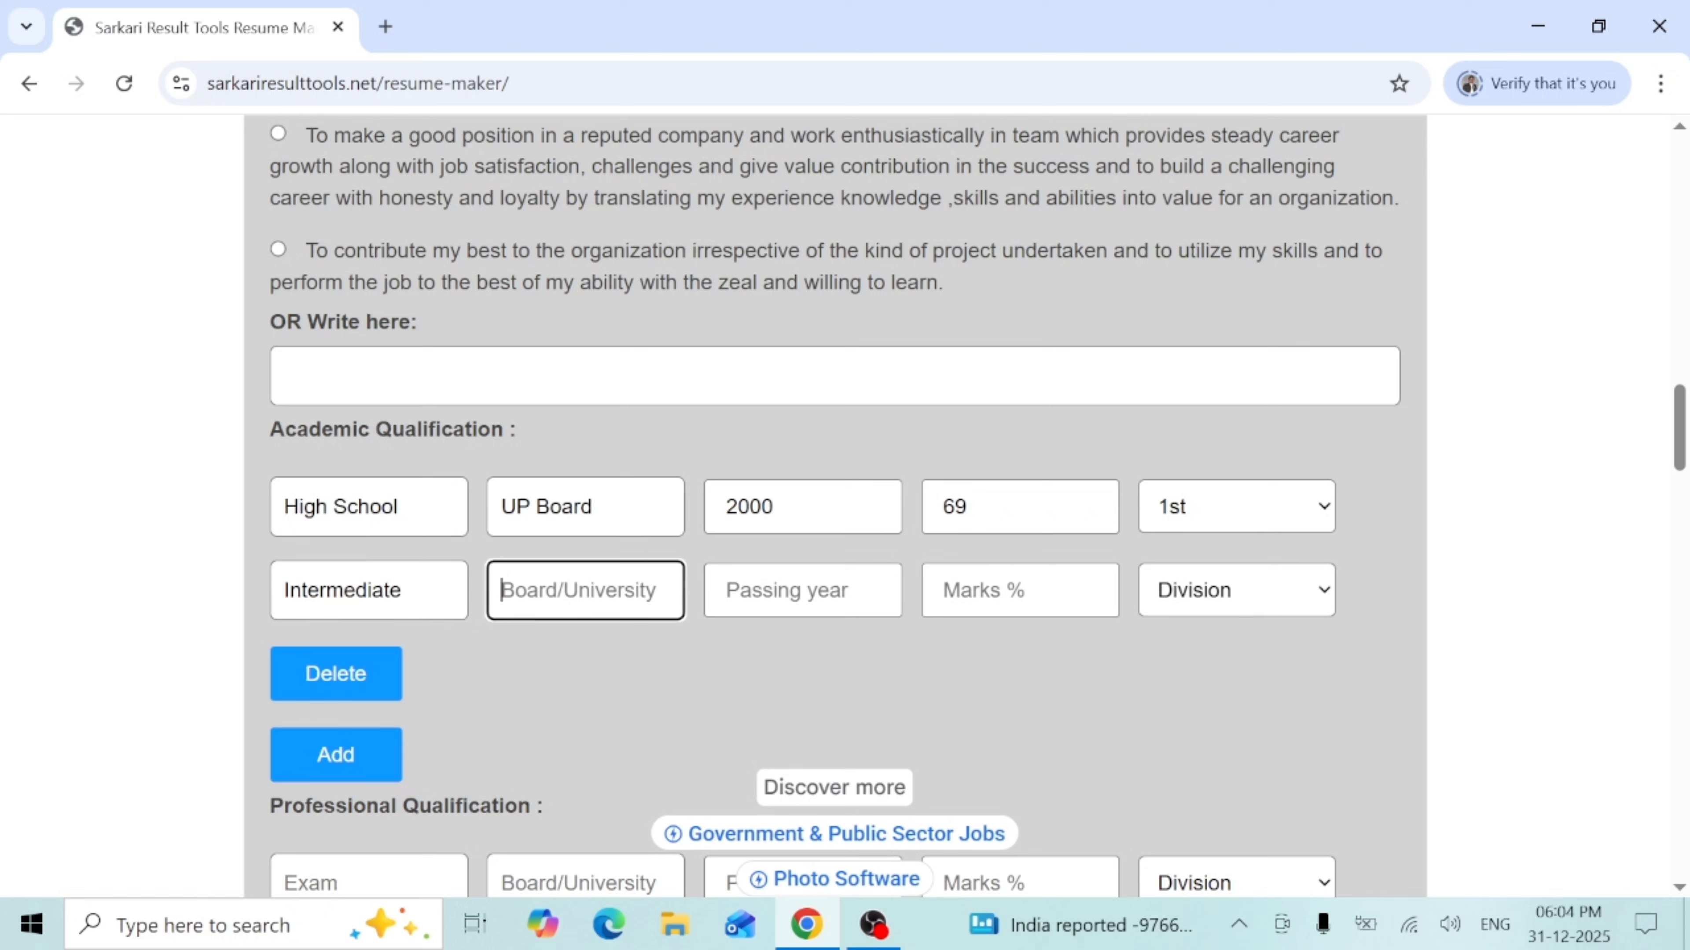
{"action": "type", "text": "CBS"}
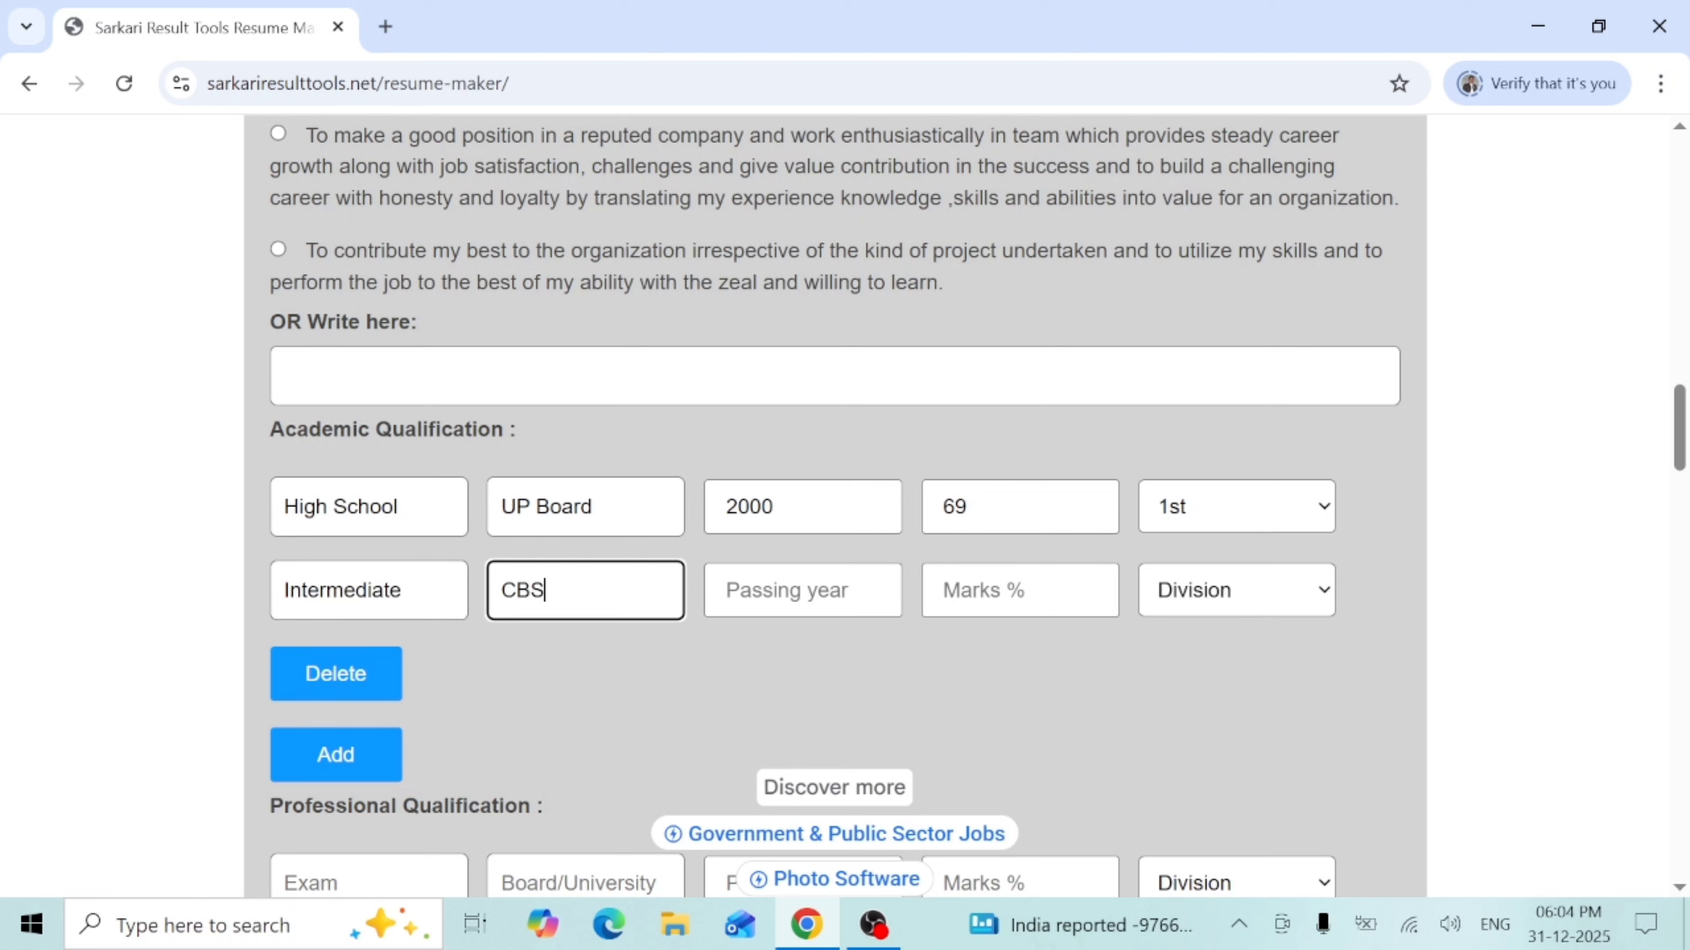
{"action": "type", "text": "E"}
{"action": "key", "text": "Tab"}
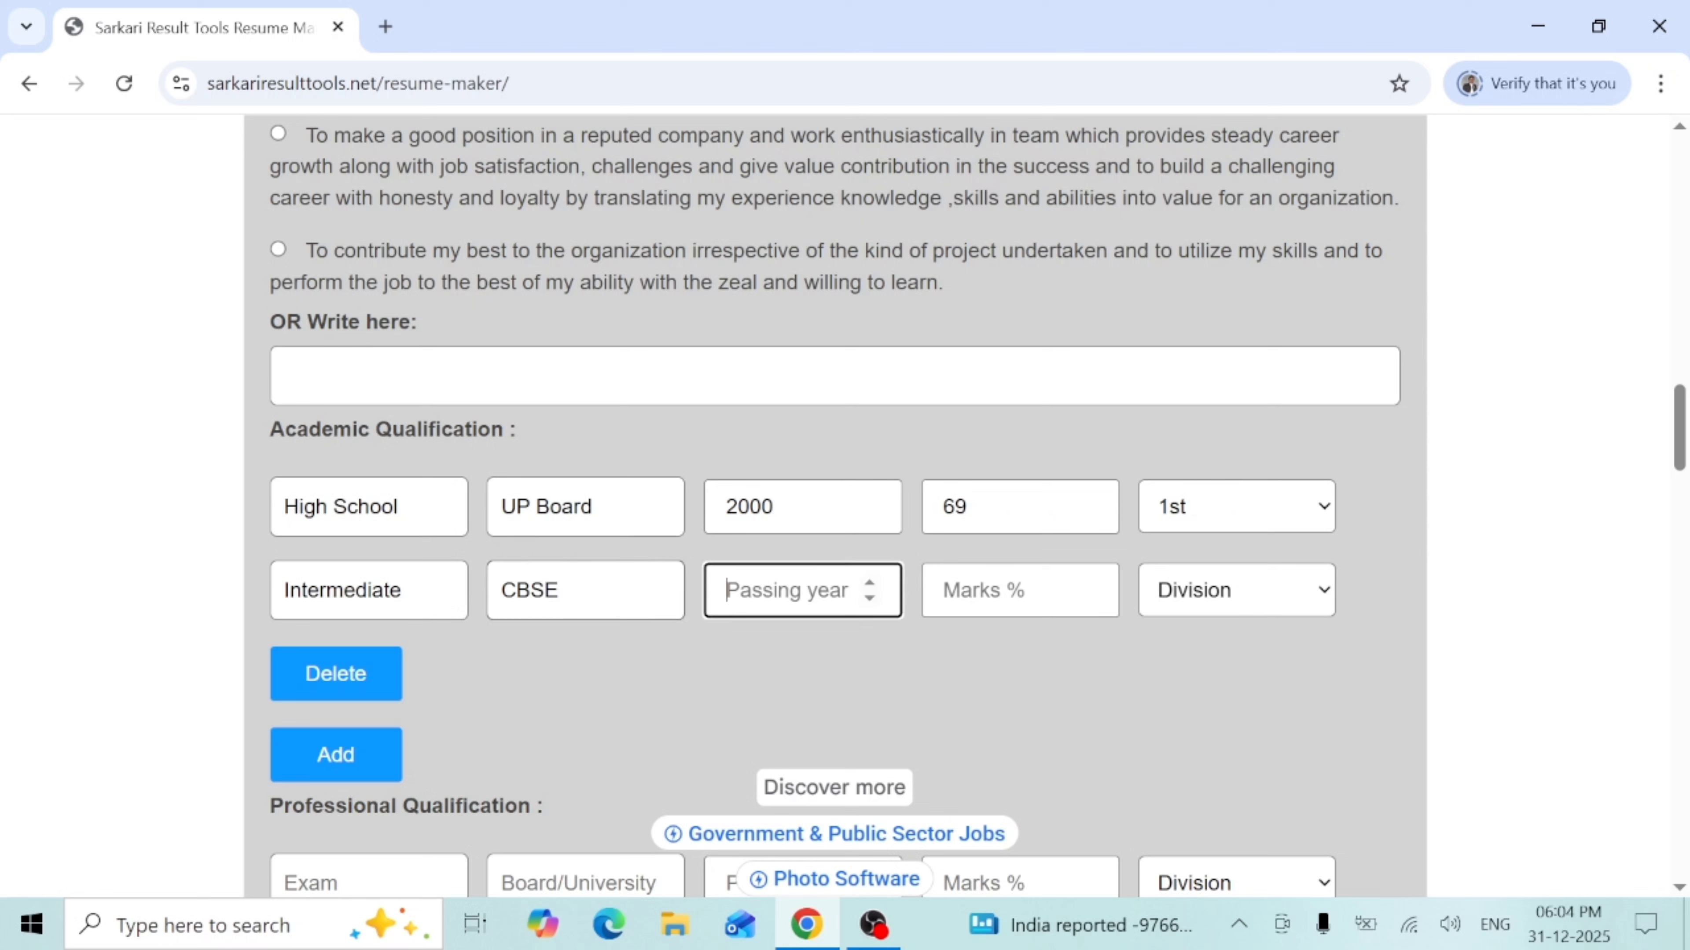
{"action": "type", "text": "2020"}
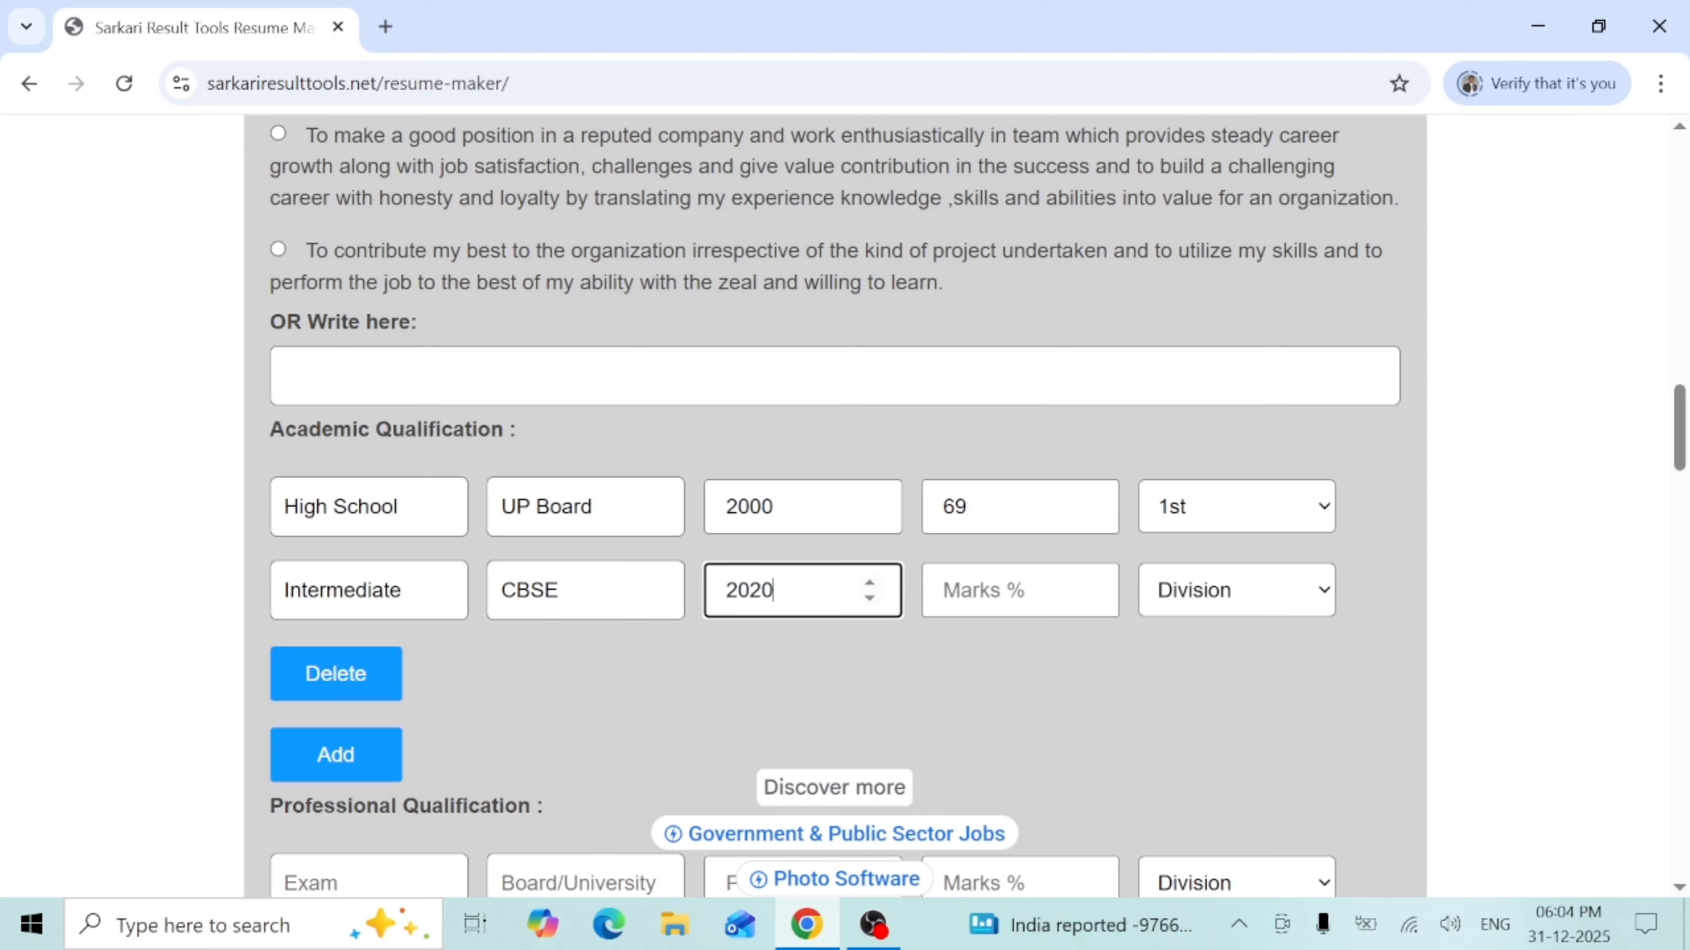
- Give Intermediate 89 marks and 1st division
{"action": "key", "text": "Tab"}
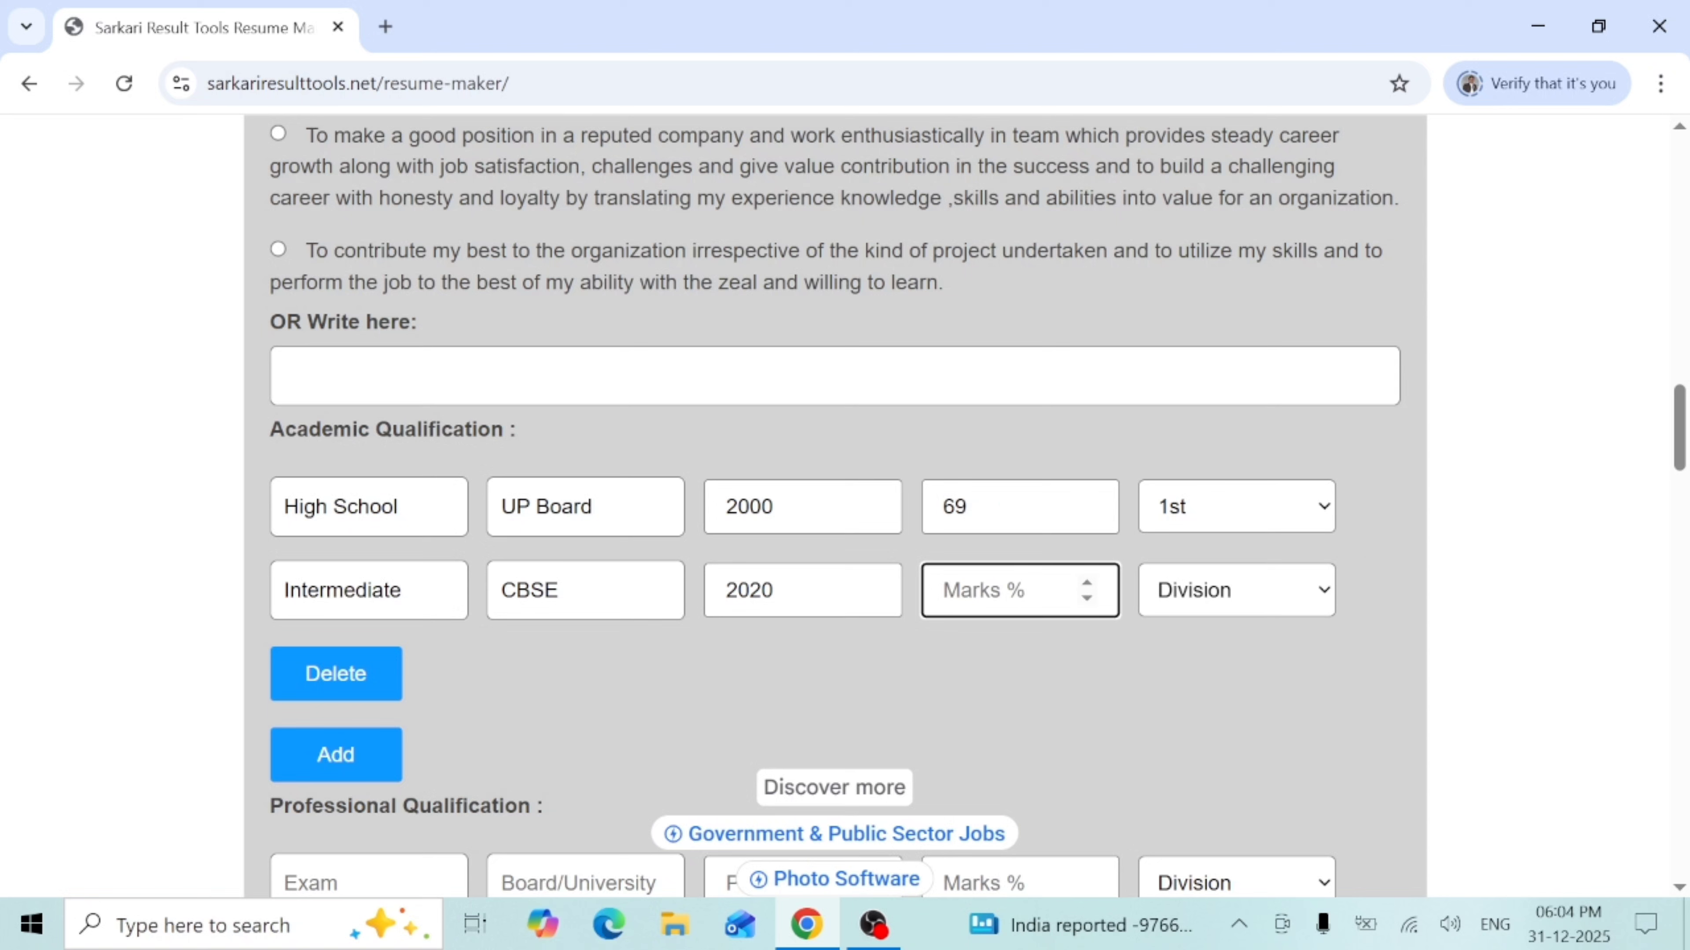
{"action": "type", "text": "89"}
{"action": "key", "text": "Tab"}
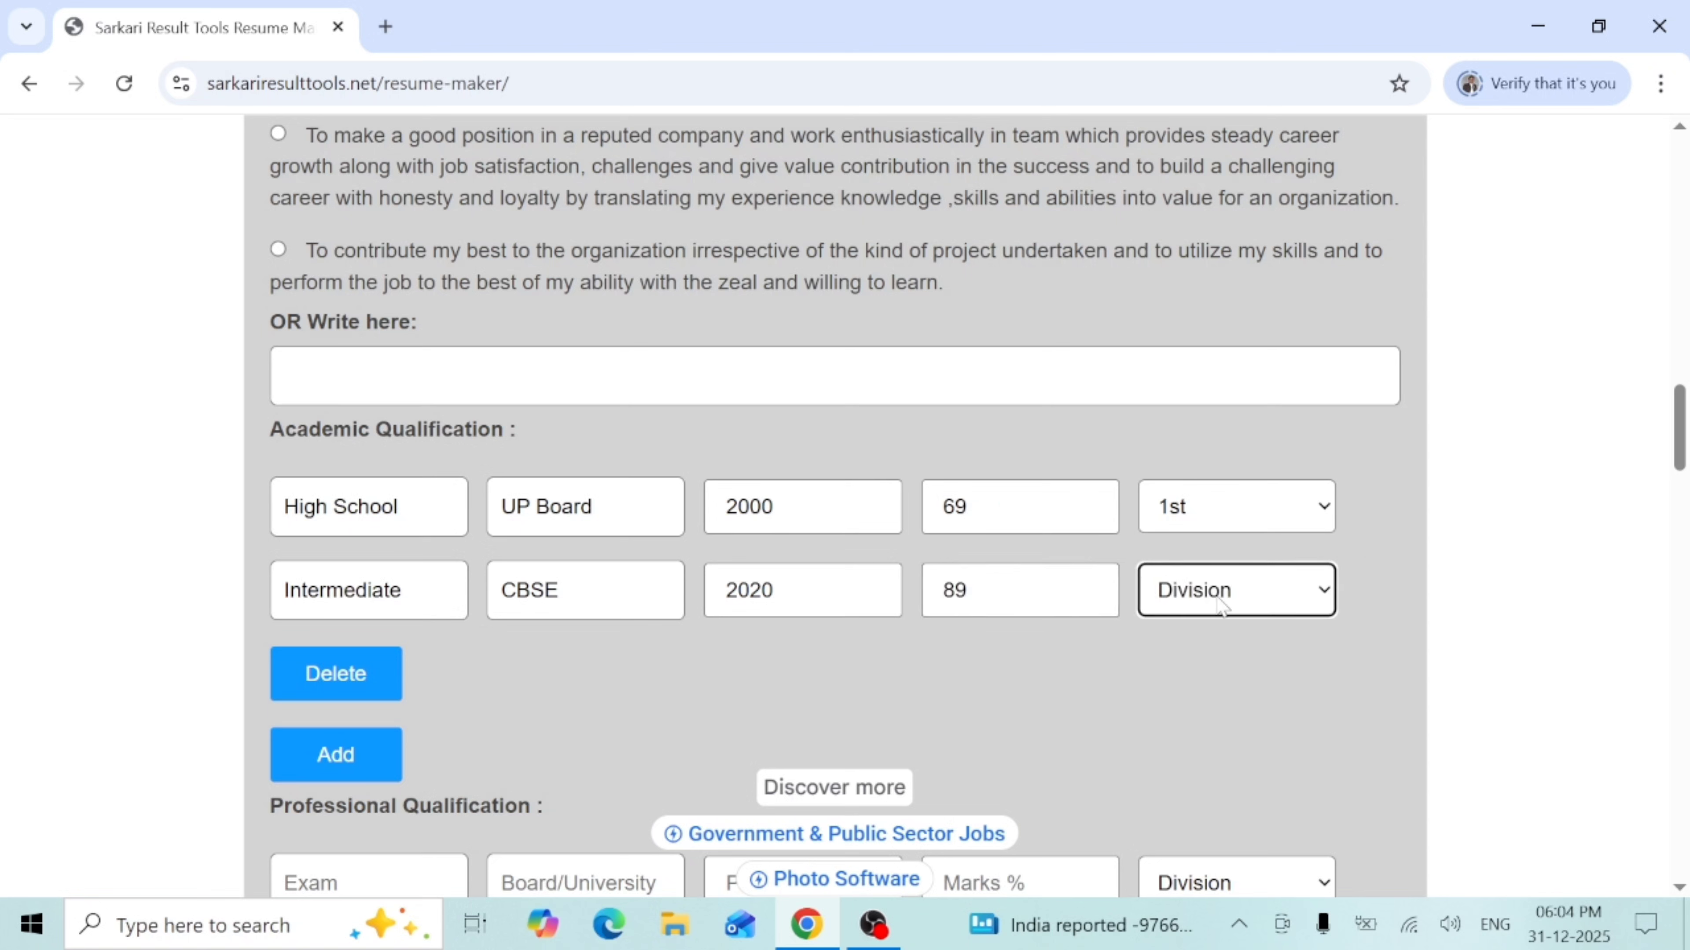
{"action": "left_click", "coordinate": [1288, 605]}
{"action": "left_click", "coordinate": [1235, 689]}
- Enter Computer as an extra qualification and add another entry row
{"action": "scroll", "coordinate": [1678, 460], "scroll_direction": "down", "scroll_amount": 2}
{"action": "scroll", "coordinate": [1678, 459], "scroll_direction": "down", "scroll_amount": 3}
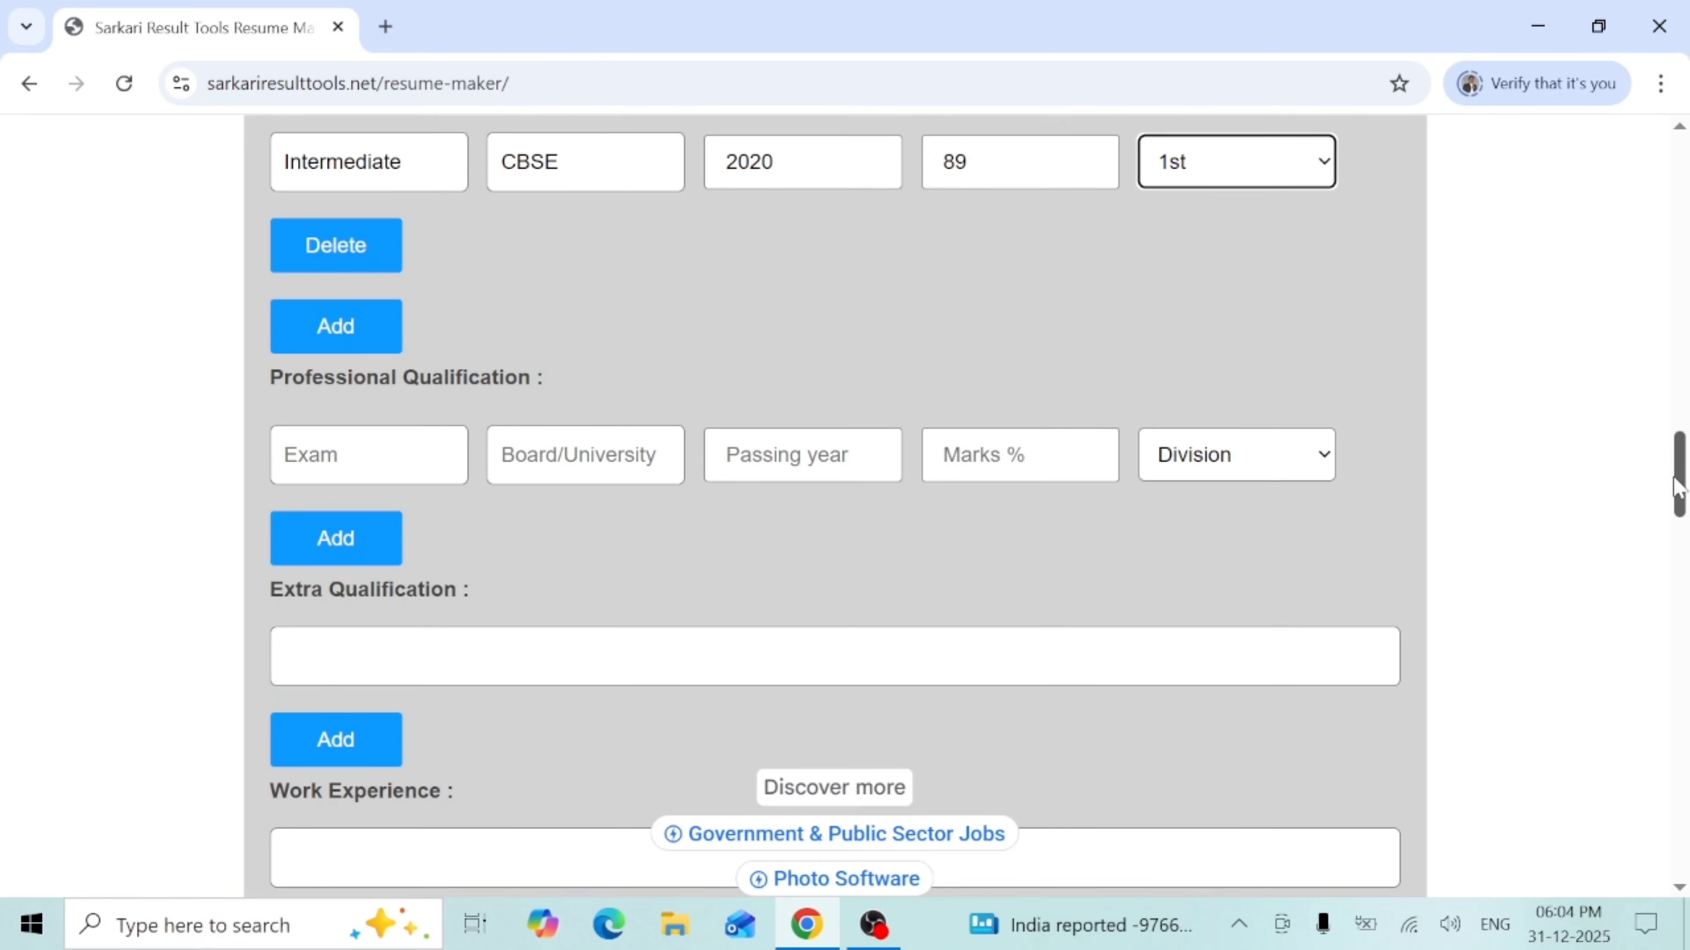
{"action": "left_click", "coordinate": [359, 430]}
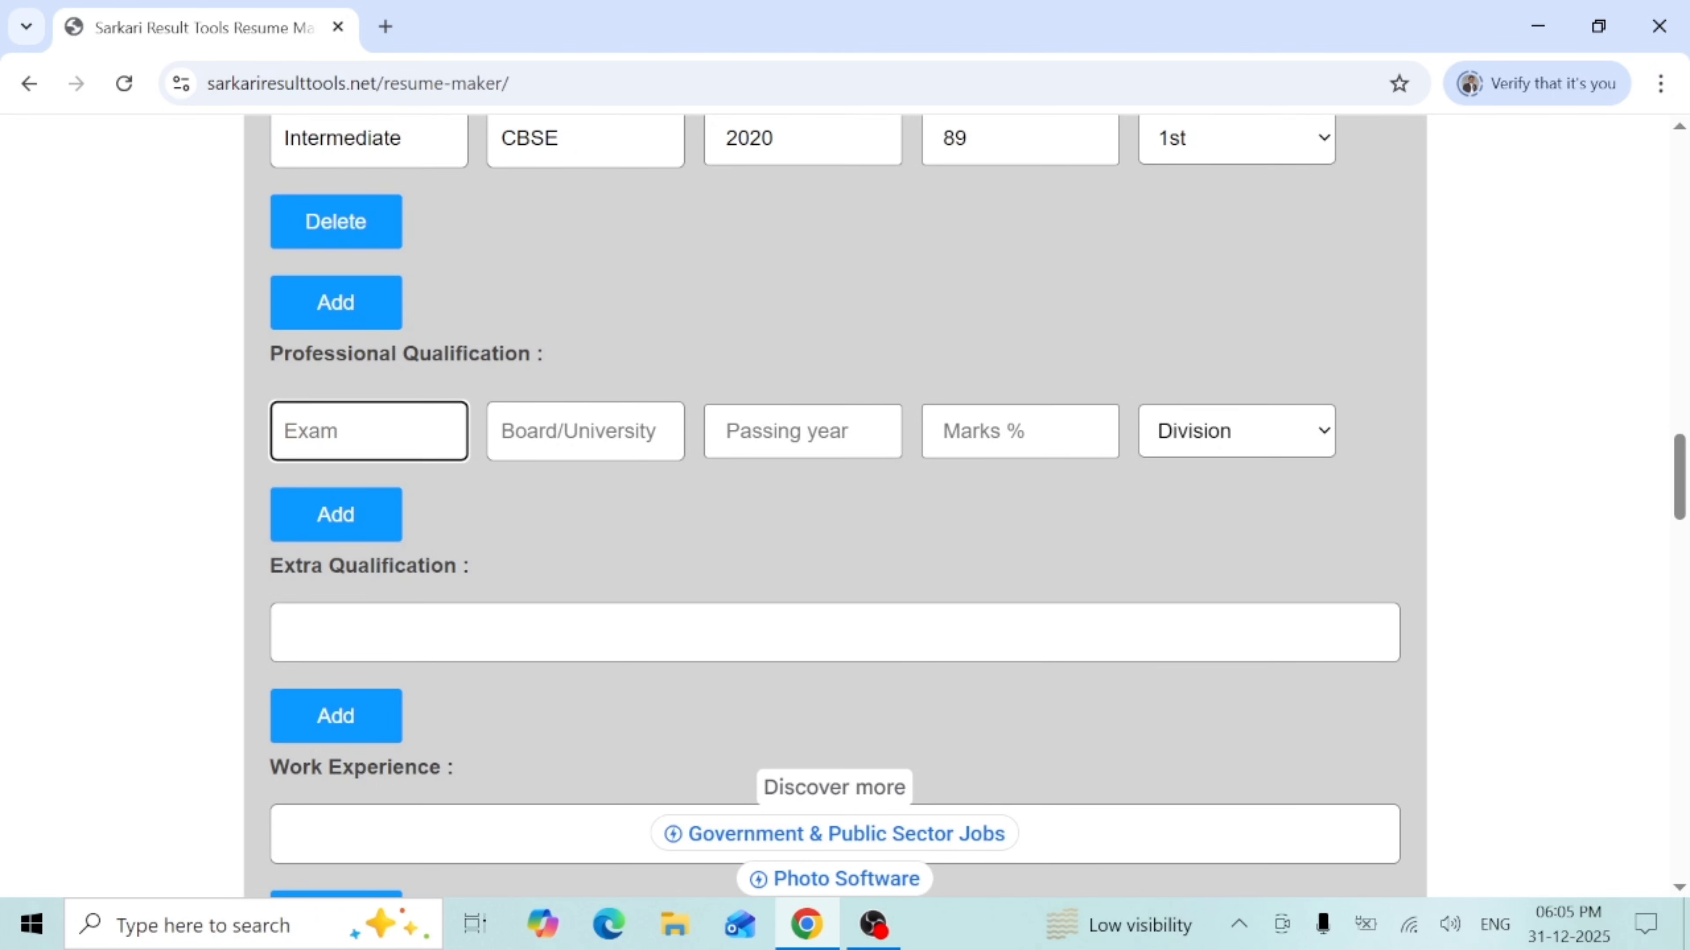
{"action": "left_click", "coordinate": [372, 633]}
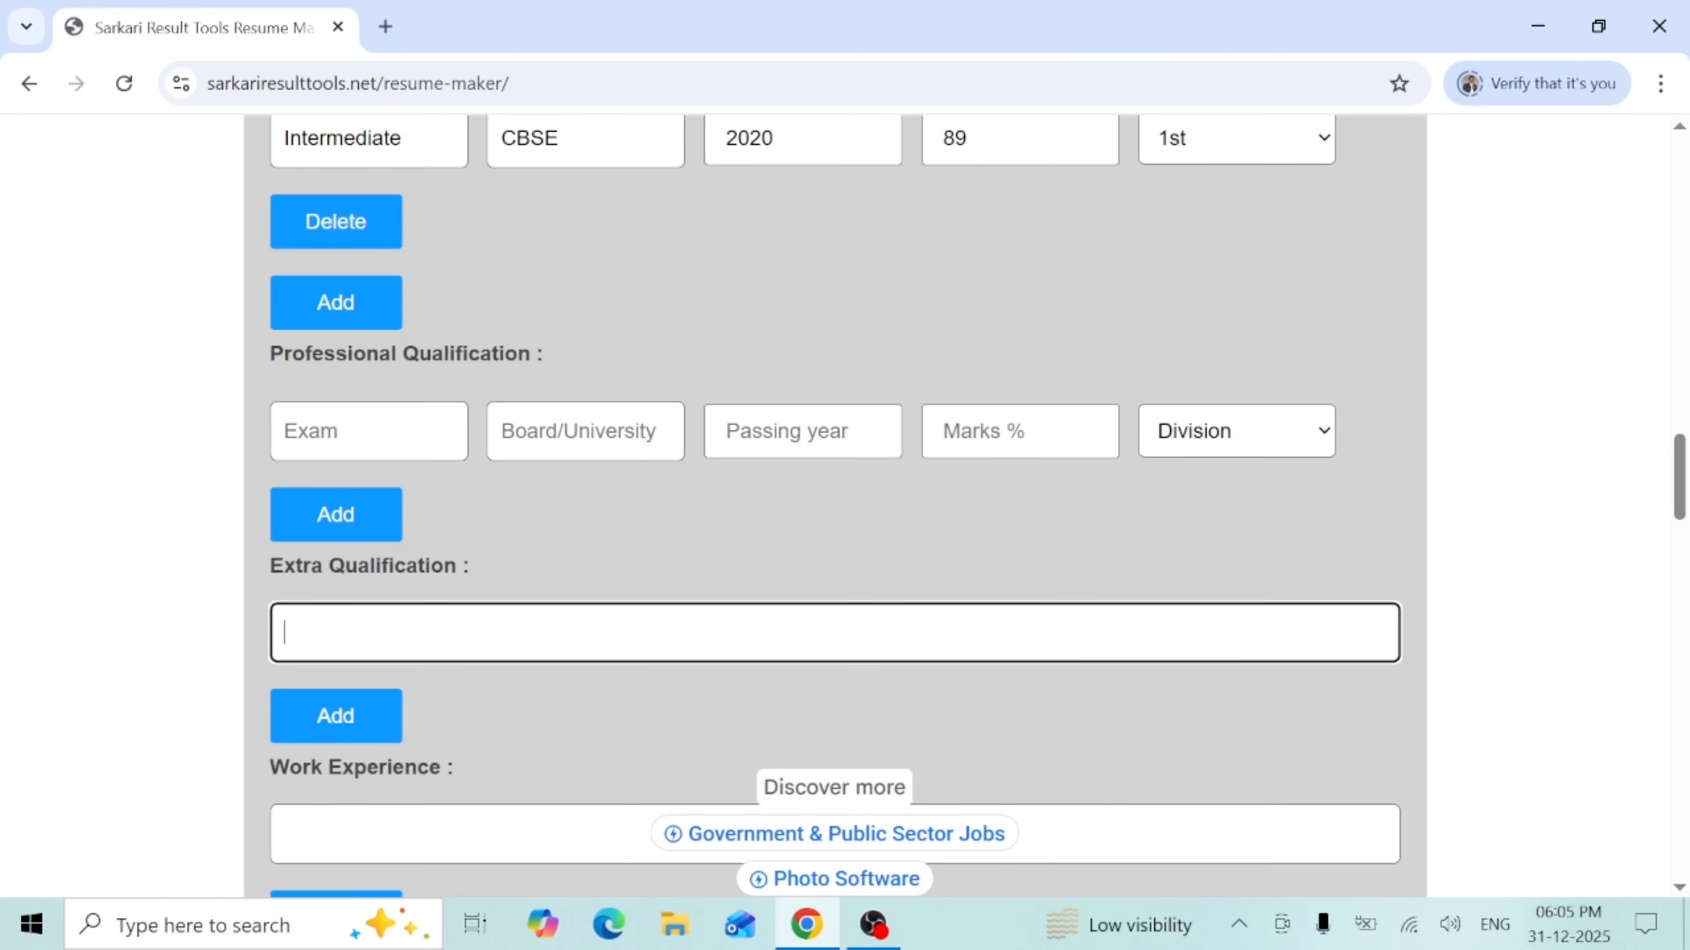
{"action": "type", "text": "Computer"}
{"action": "left_click", "coordinate": [367, 718]}
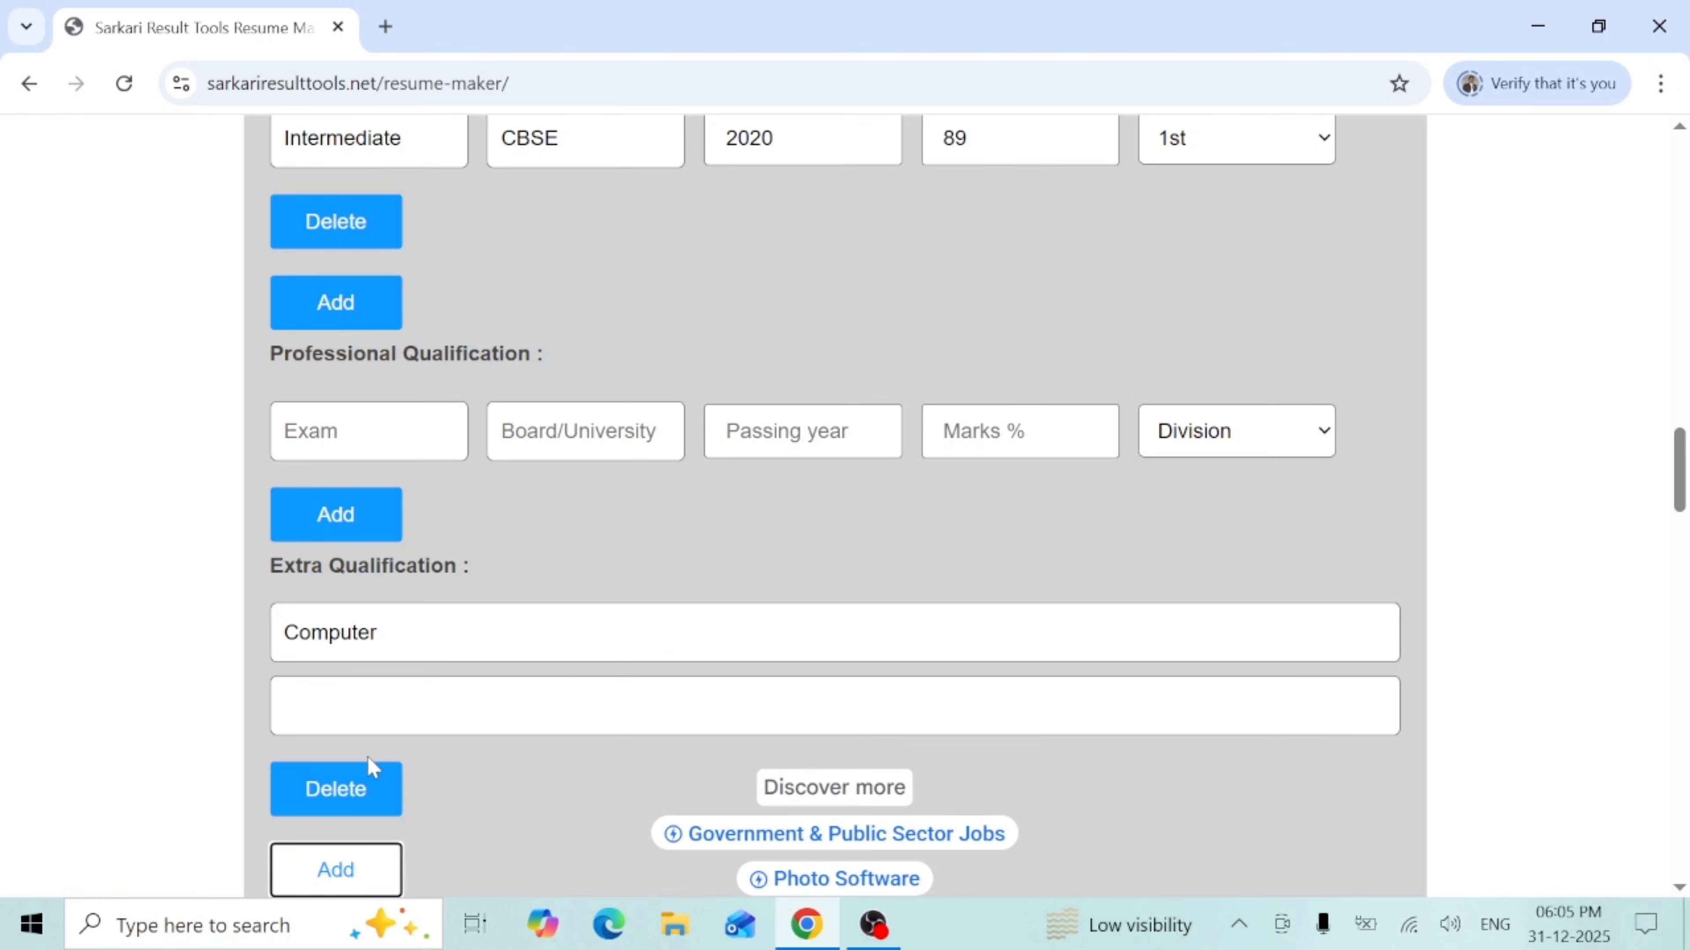
- Delete the blank extra qualification row
{"action": "right_click", "coordinate": [359, 803]}
{"action": "left_click", "coordinate": [308, 796]}
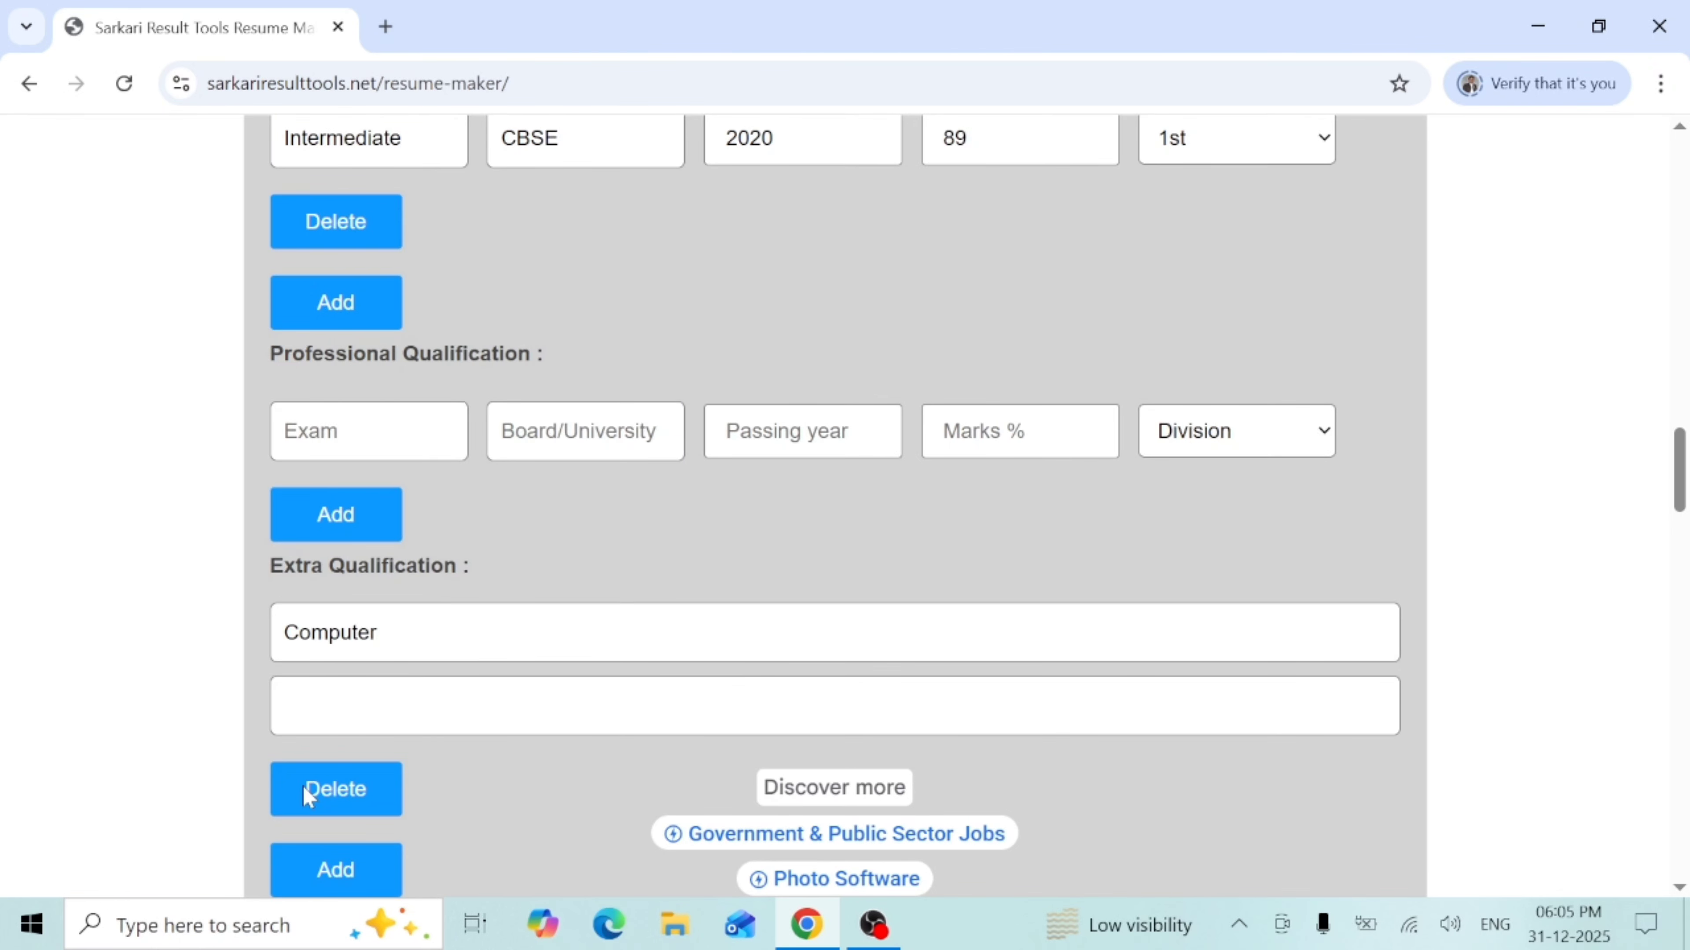
{"action": "scroll", "coordinate": [1671, 536], "scroll_direction": "down", "scroll_amount": 3}
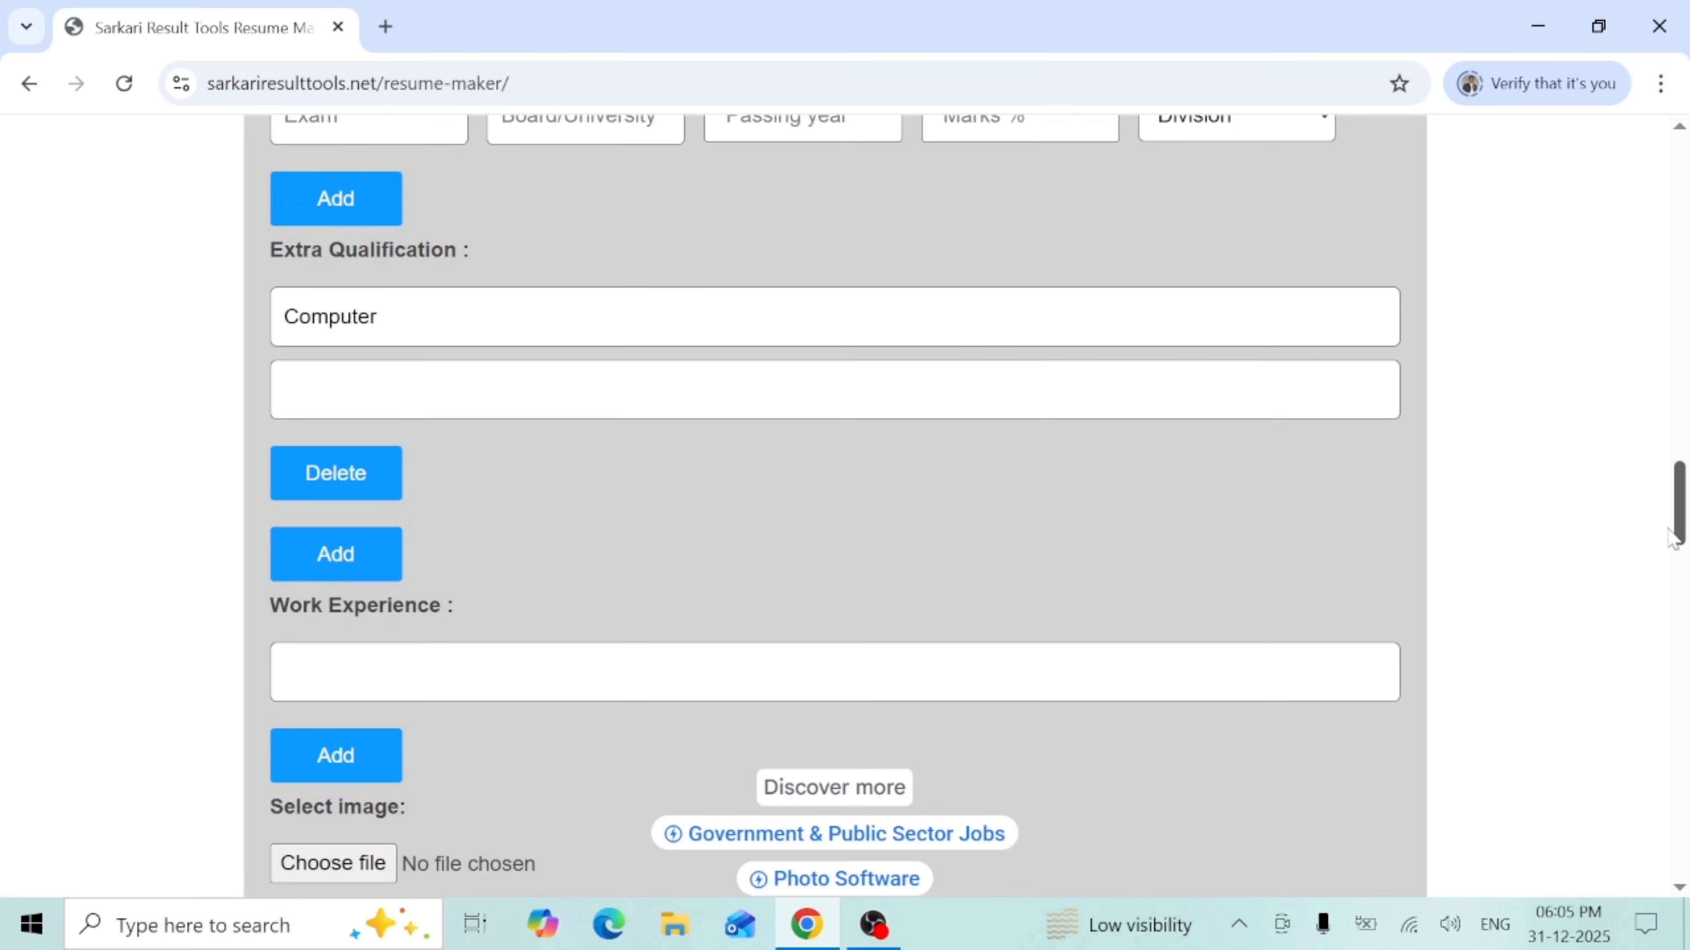
{"action": "left_click", "coordinate": [359, 479]}
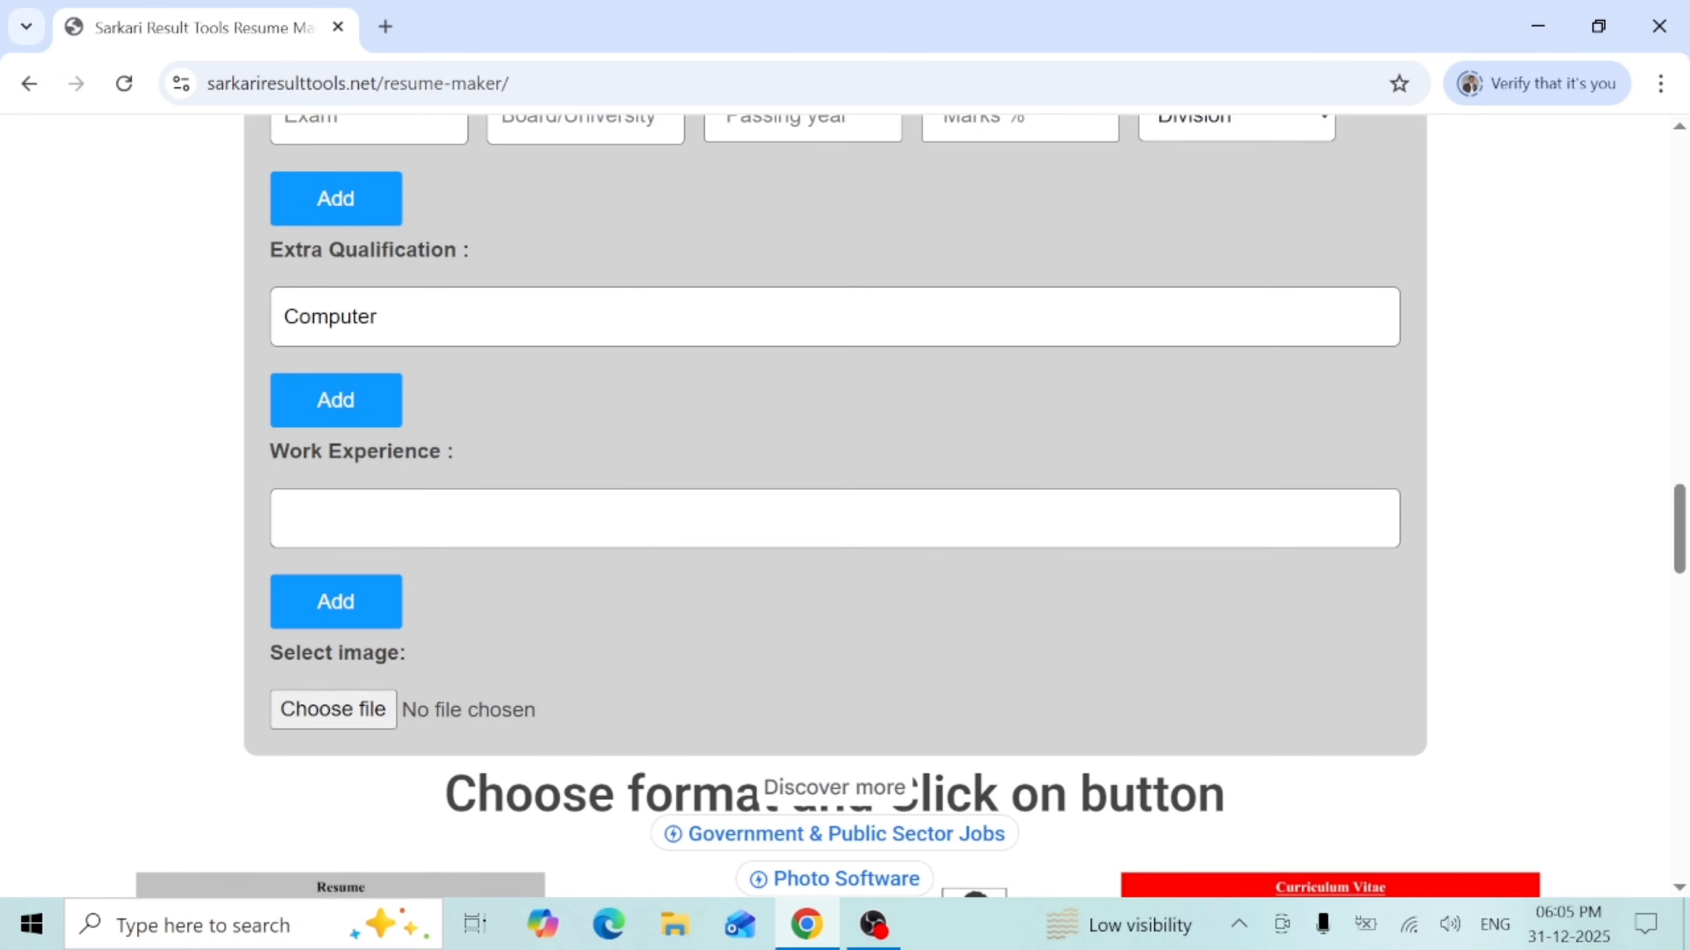
{"action": "left_click", "coordinate": [393, 534]}
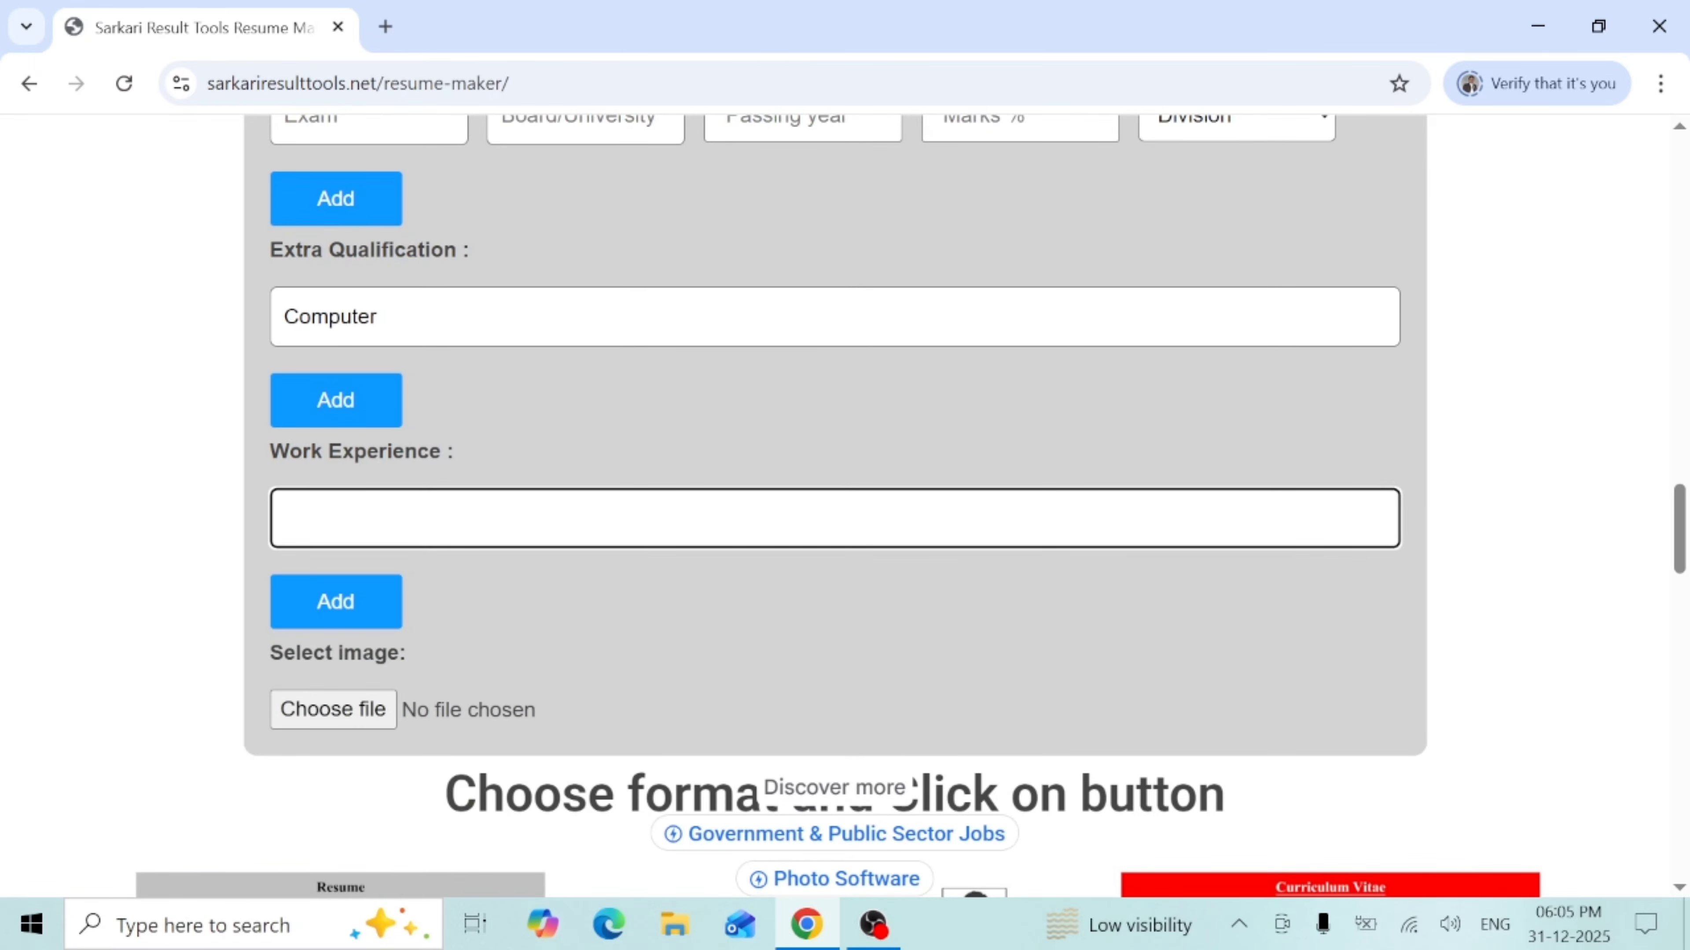